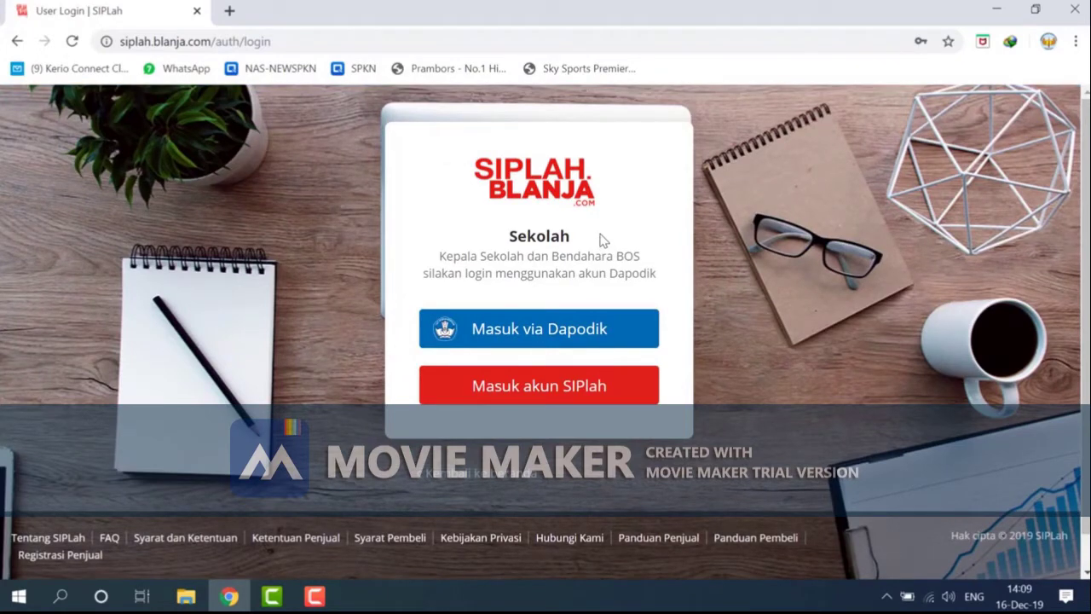
Choose to sign in with the school's Dapodik account and go to the email and password fields.
click(582, 332)
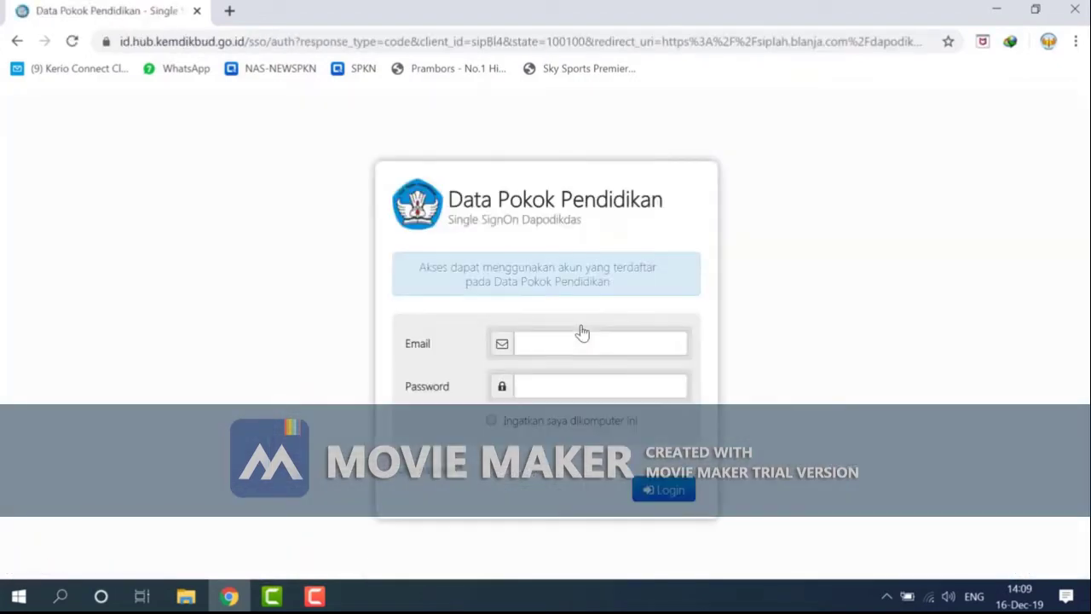
click(580, 338)
click(560, 390)
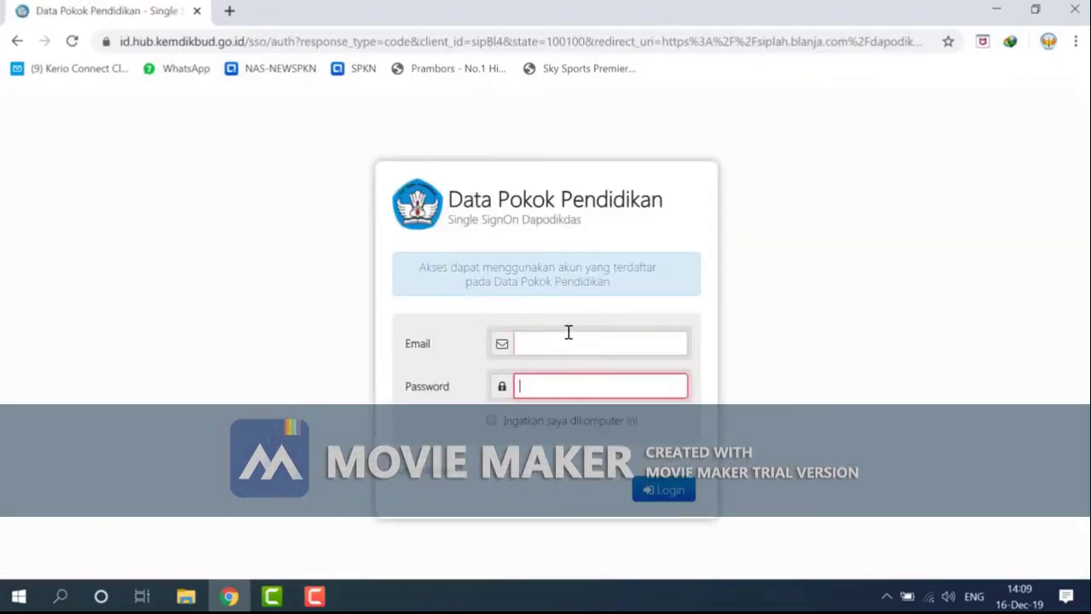
click(569, 332)
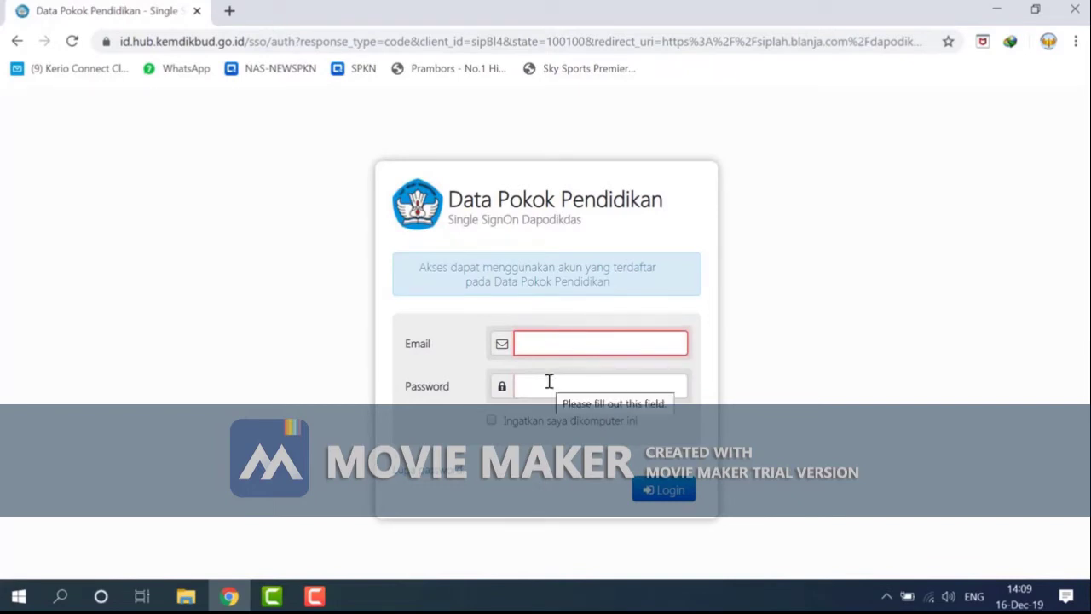
click(549, 382)
click(551, 351)
click(550, 384)
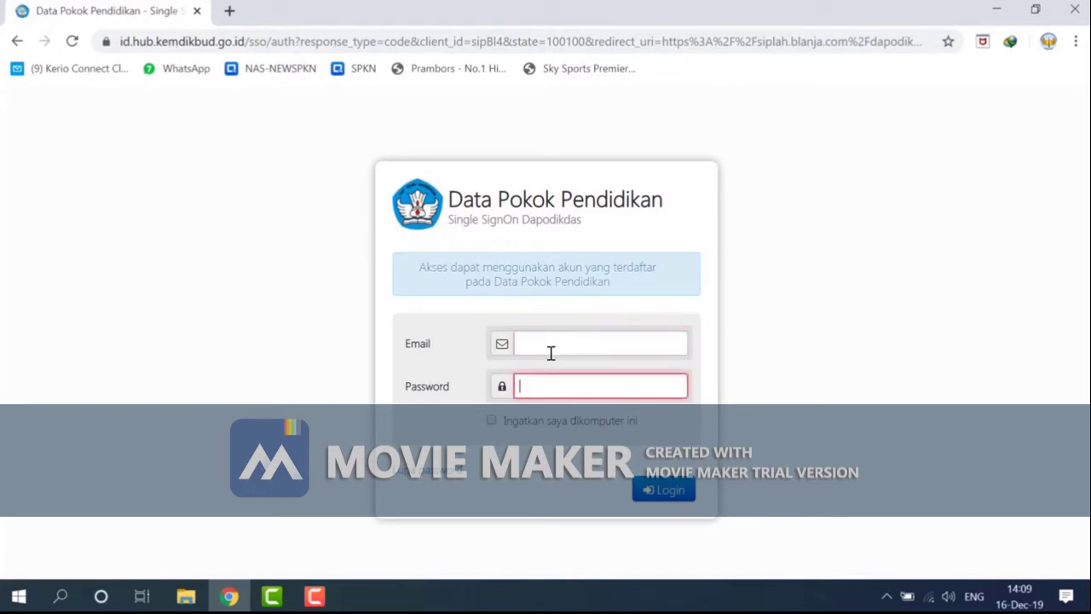
click(551, 352)
click(550, 384)
click(550, 347)
click(550, 381)
click(550, 339)
click(548, 388)
click(546, 336)
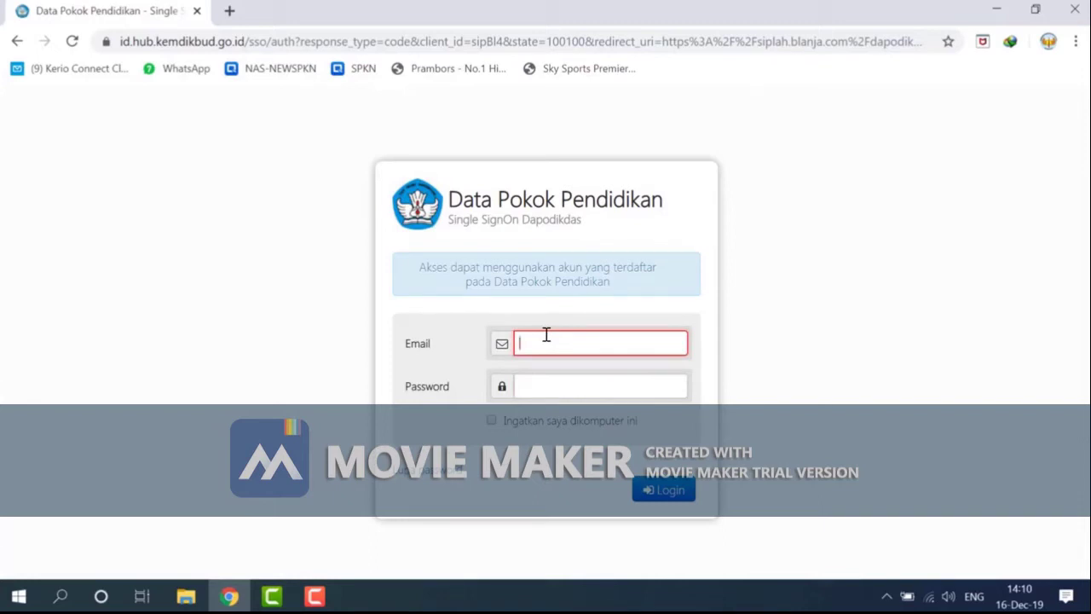
click(549, 388)
click(551, 347)
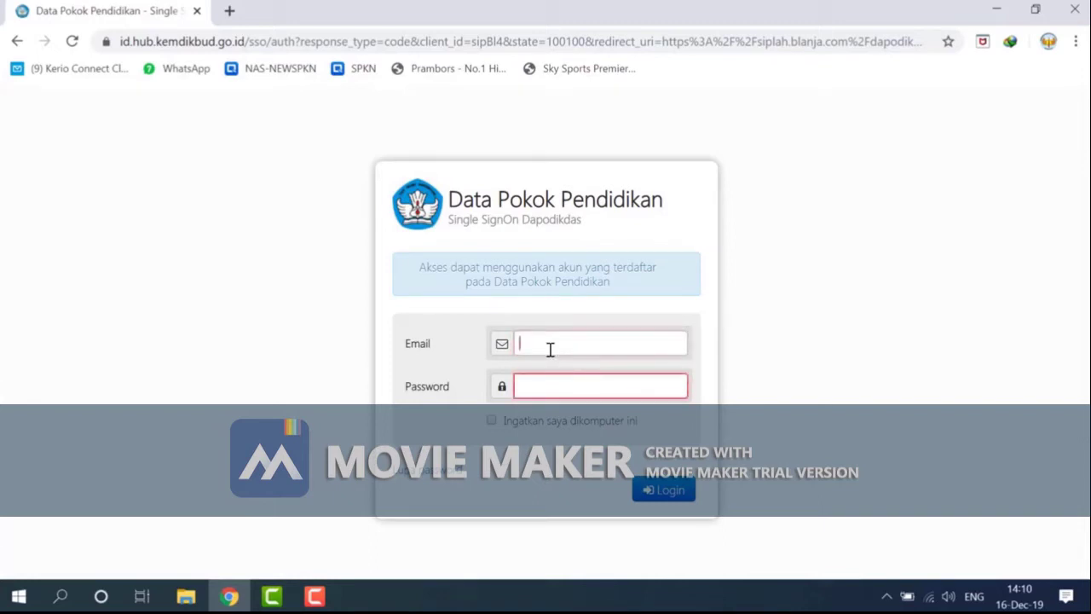
click(558, 384)
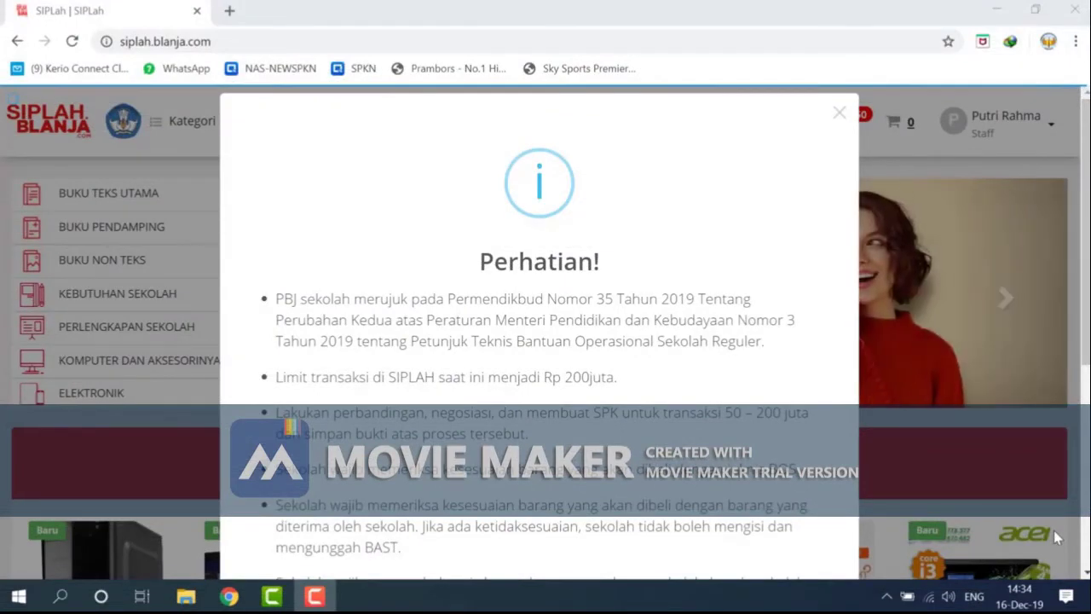
Dismiss the Perhatian notice and look through the home page's BOS Afirmasi dan Kinerja products and textbook sections.
click(839, 114)
scroll(386, 267, down, 4)
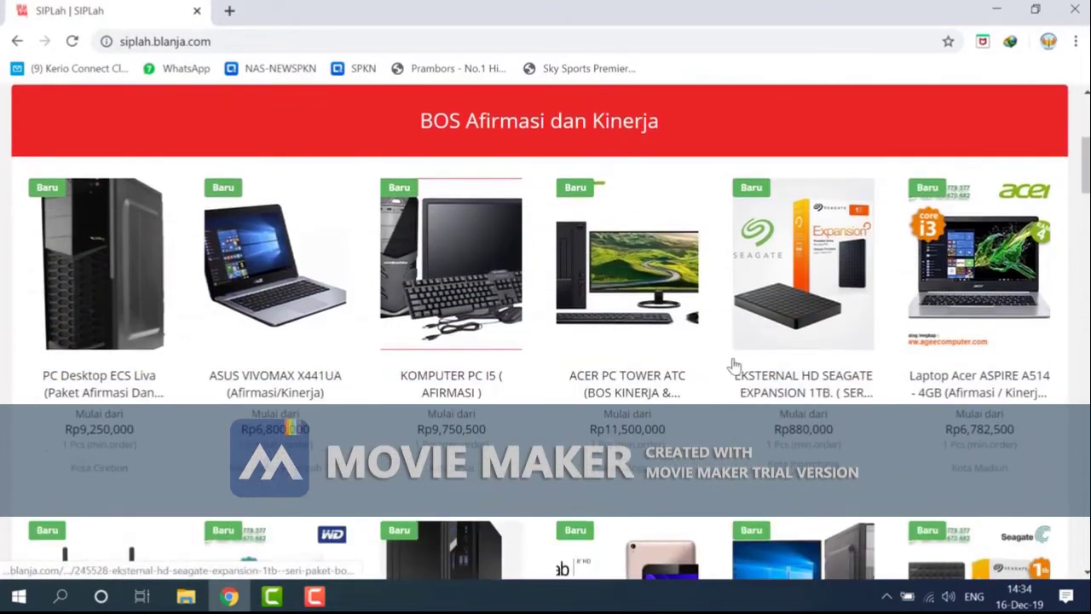
scroll(725, 224, down, 3)
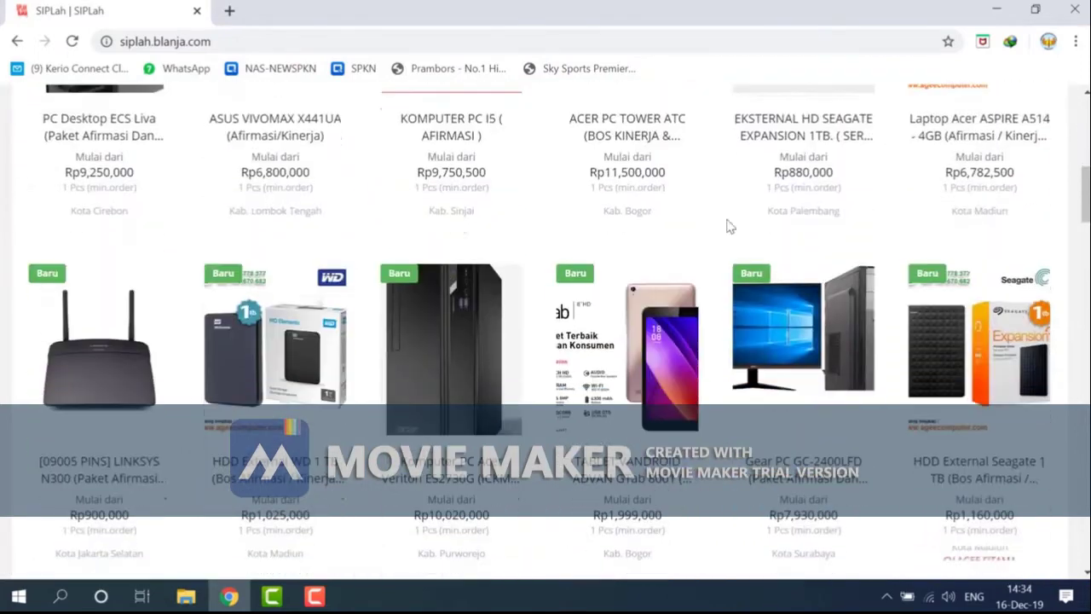
scroll(962, 315, up, 3)
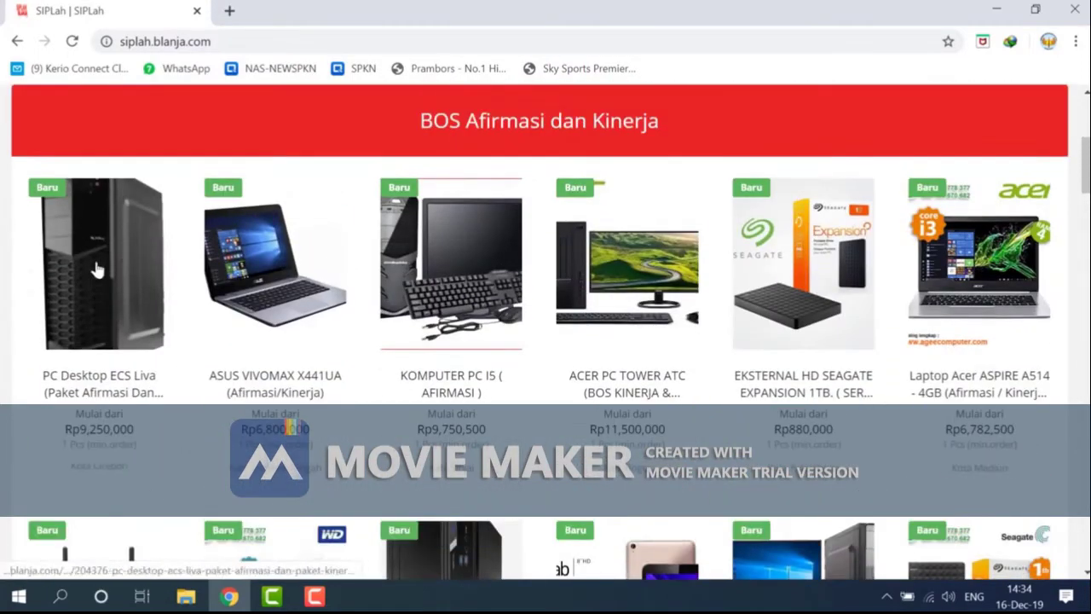
scroll(97, 263, down, 3)
scroll(112, 341, down, 3)
scroll(134, 316, down, 5)
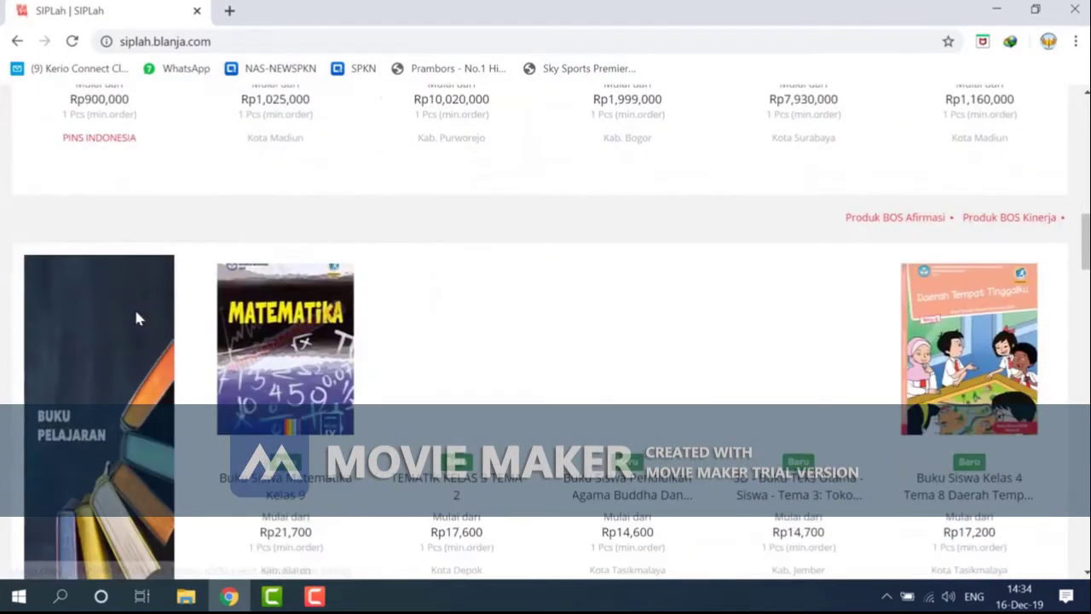
scroll(541, 250, up, 6)
scroll(543, 251, up, 3)
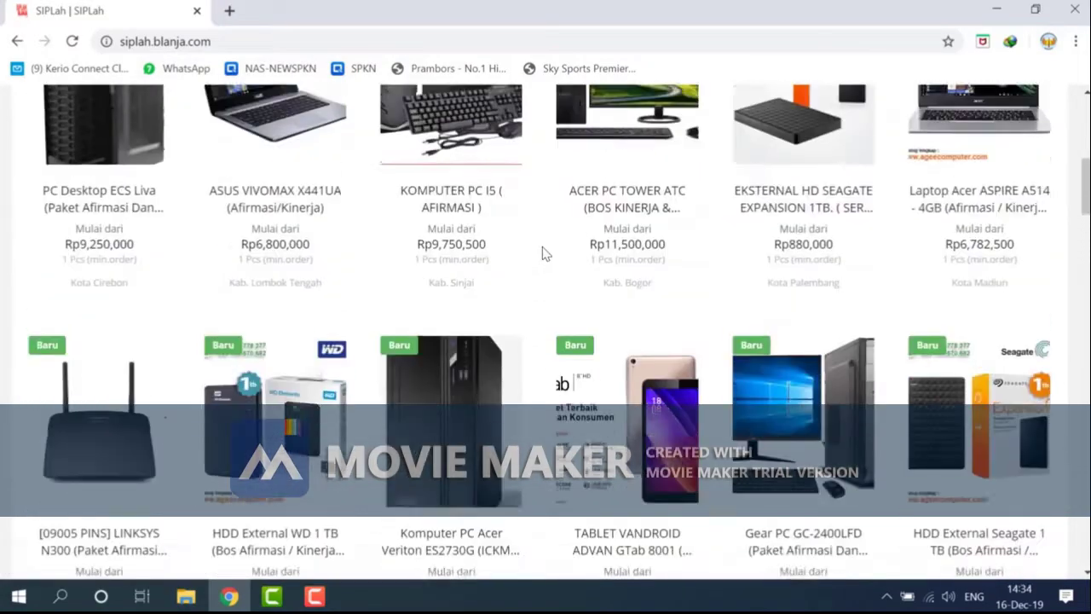
scroll(541, 251, up, 3)
scroll(196, 275, down, 1)
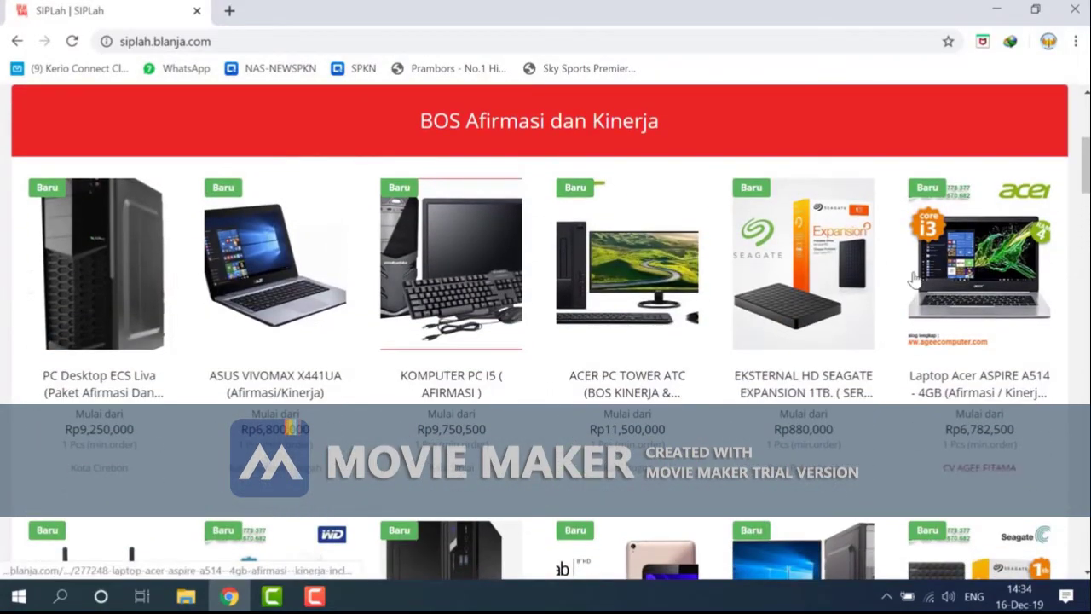
scroll(886, 280, down, 3)
scroll(580, 261, up, 3)
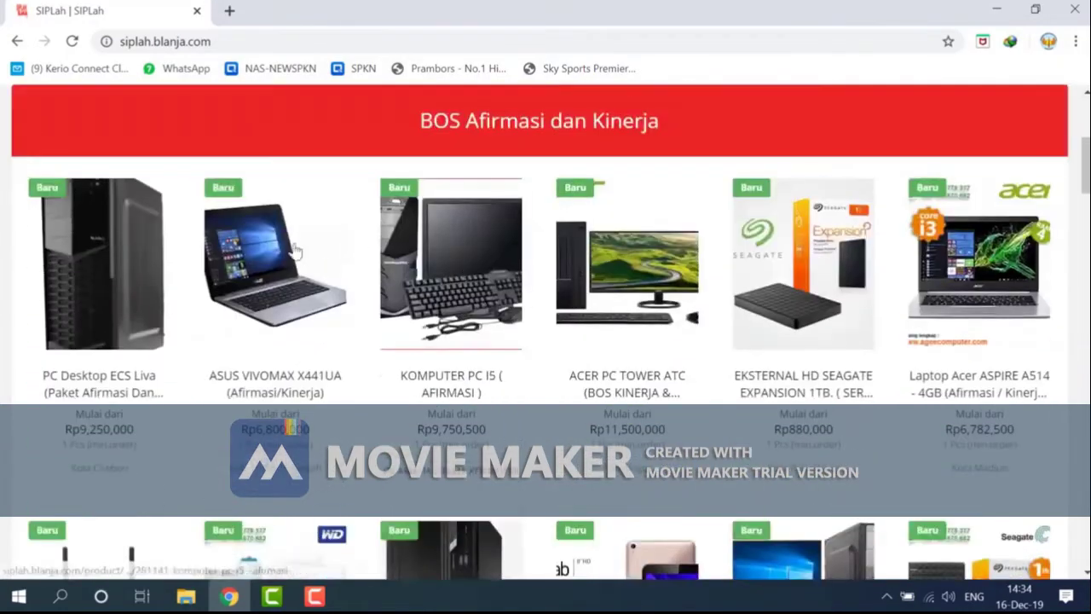
scroll(215, 275, down, 1)
scroll(280, 280, down, 12)
scroll(284, 284, up, 10)
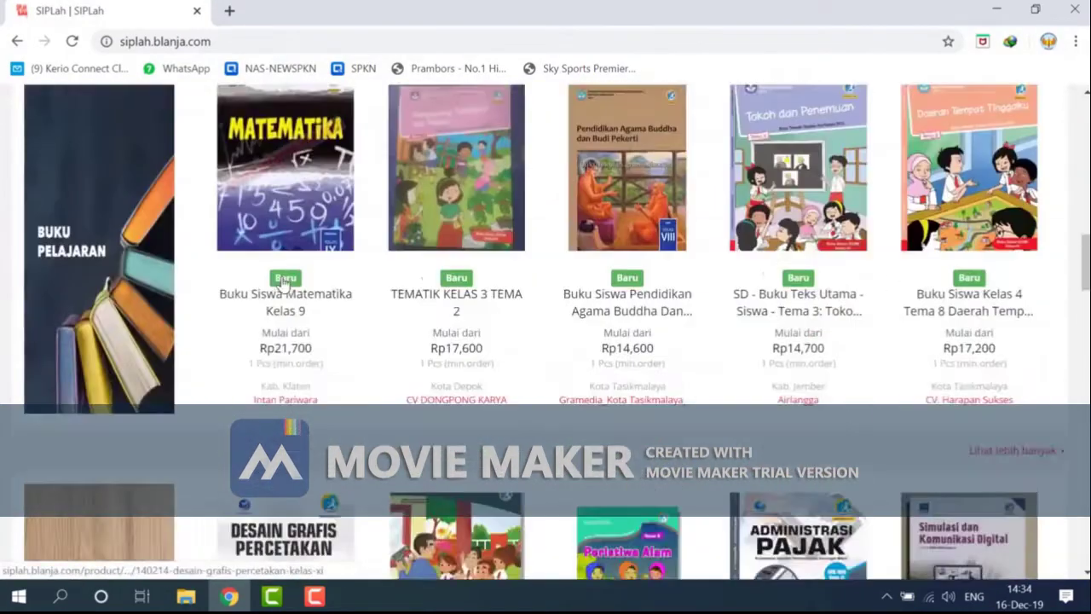
scroll(283, 284, up, 5)
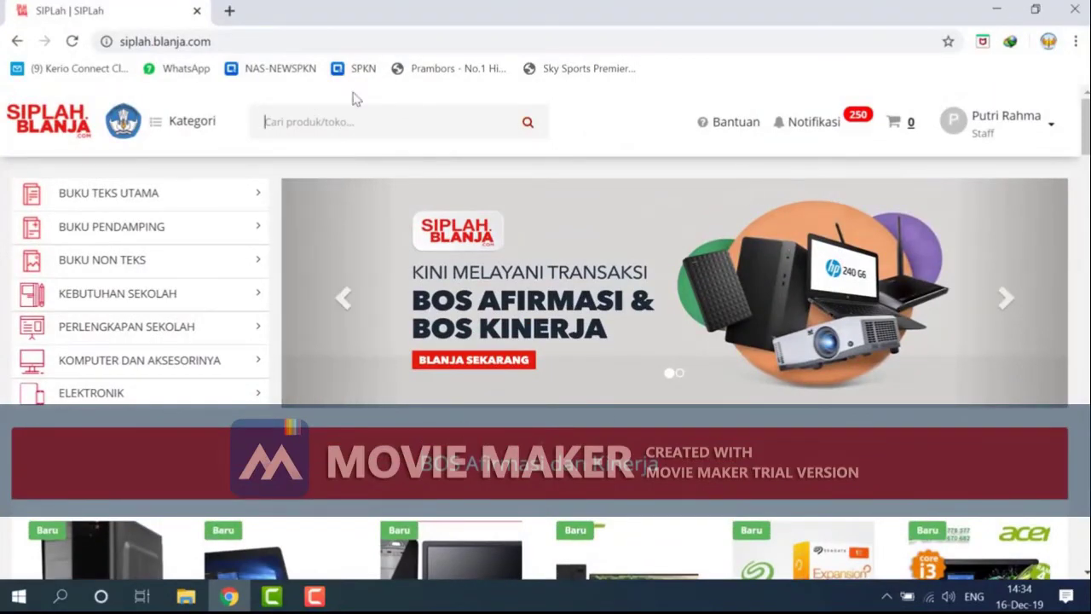
click(404, 135)
text(wayang)
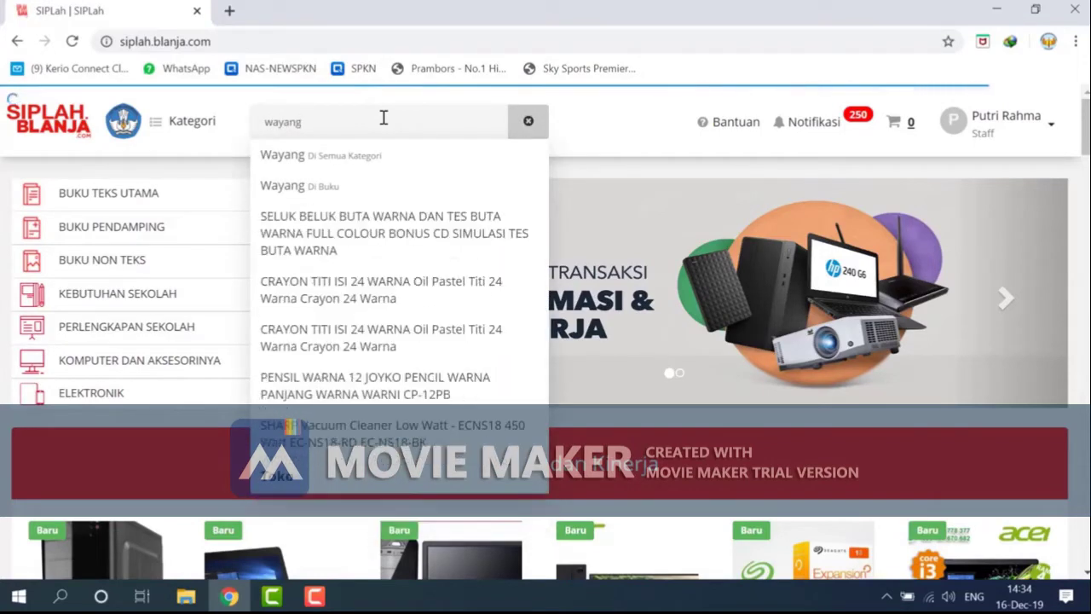
double_click(375, 112)
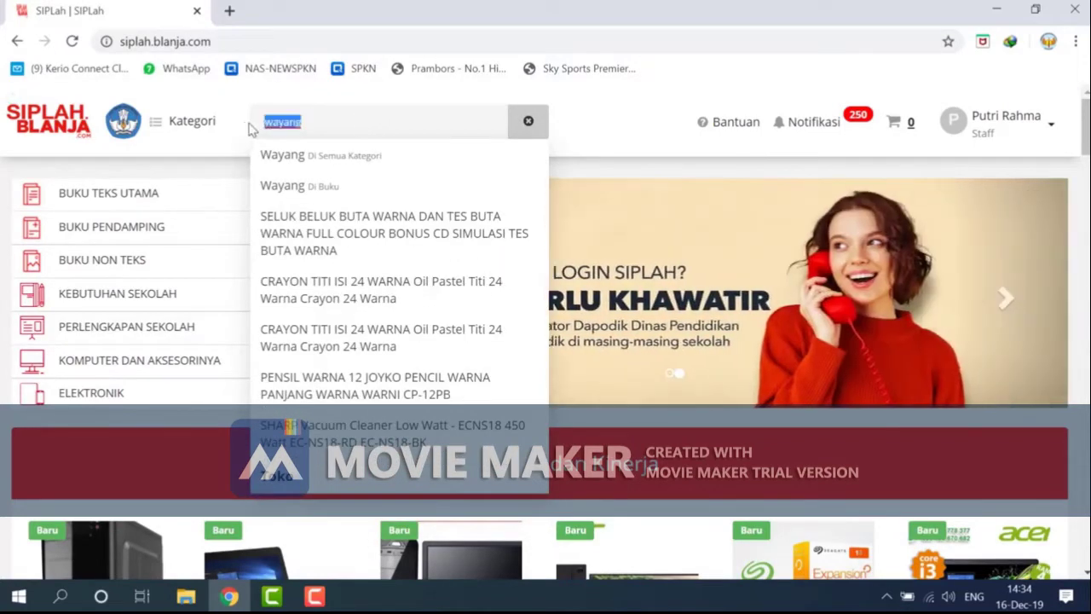
key(BackSpace)
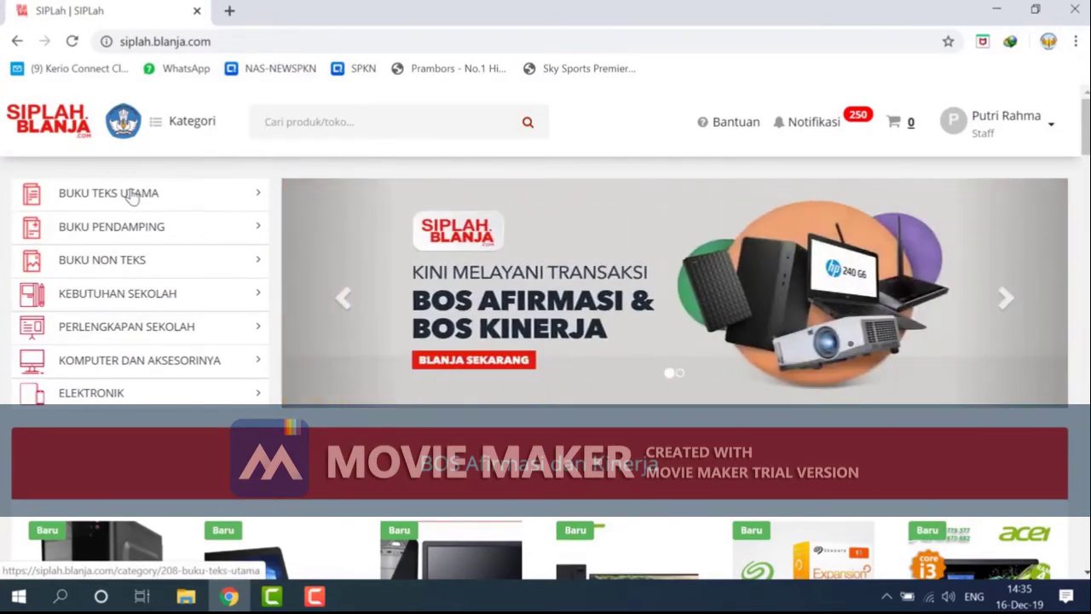
Open the Buku Teks Utama category, return to the home page and dismiss the Perhatian notice.
click(133, 195)
click(71, 115)
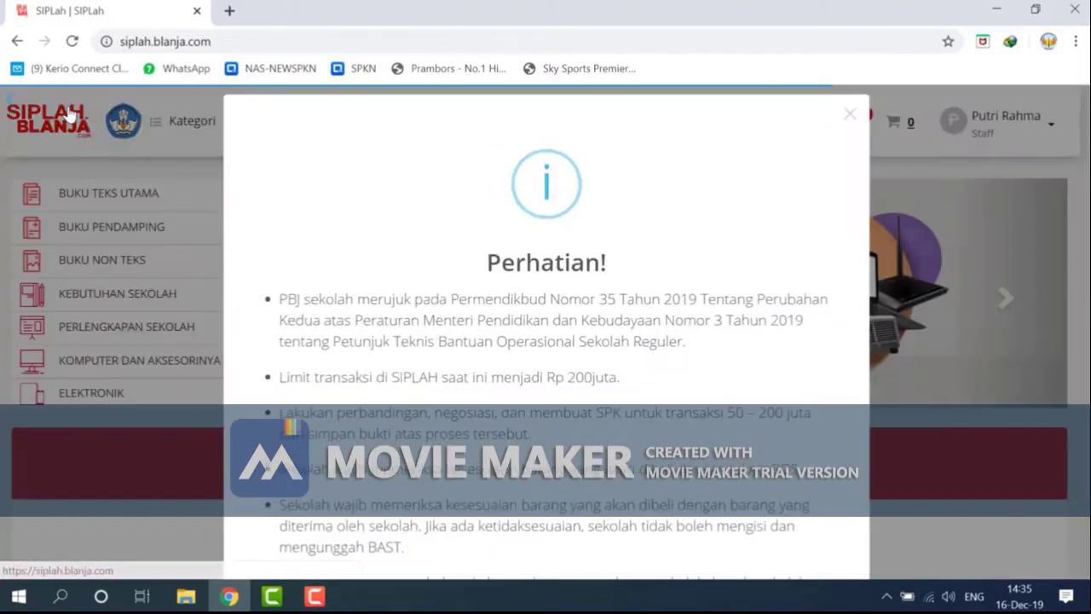
click(849, 114)
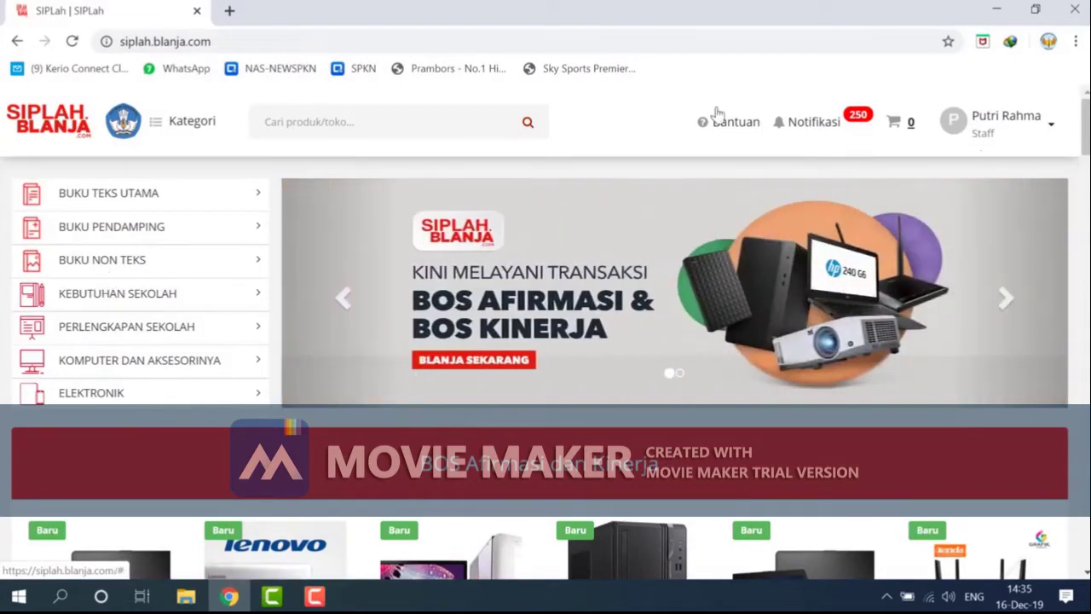
Look at the options in the account menu, close it and glance over the home page products.
click(1013, 126)
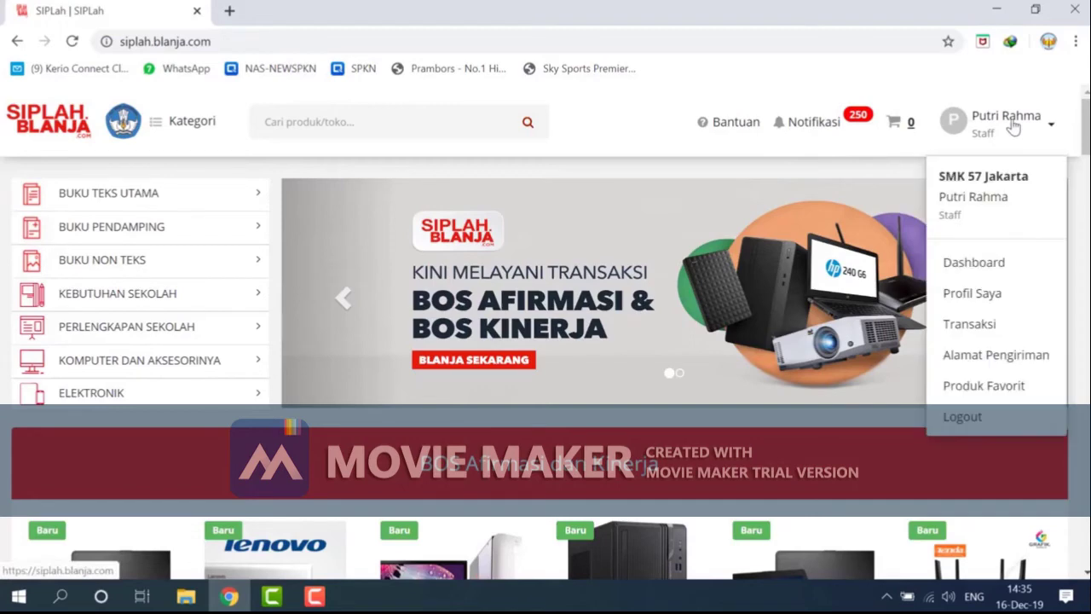
click(435, 116)
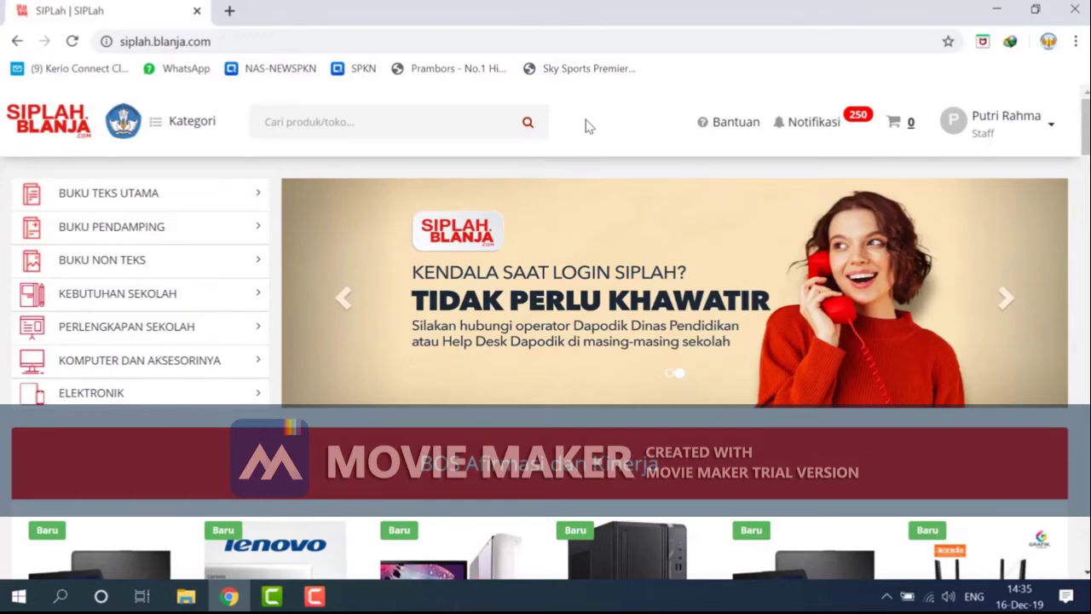
scroll(587, 126, down, 3)
scroll(430, 183, up, 3)
Search the marketplace for "wayang".
click(397, 111)
text(wayan)
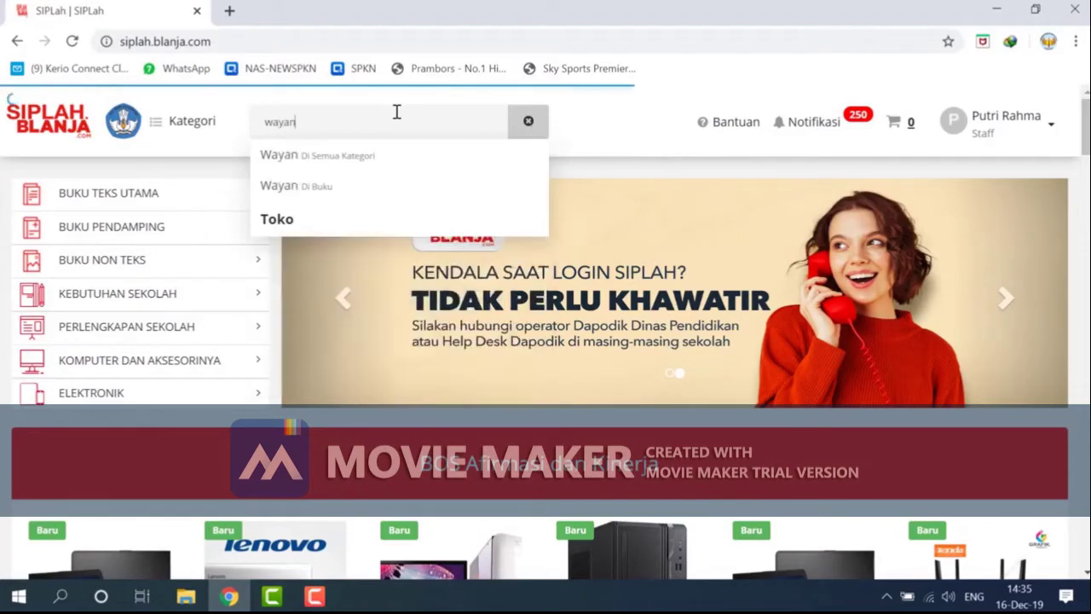
text(g)
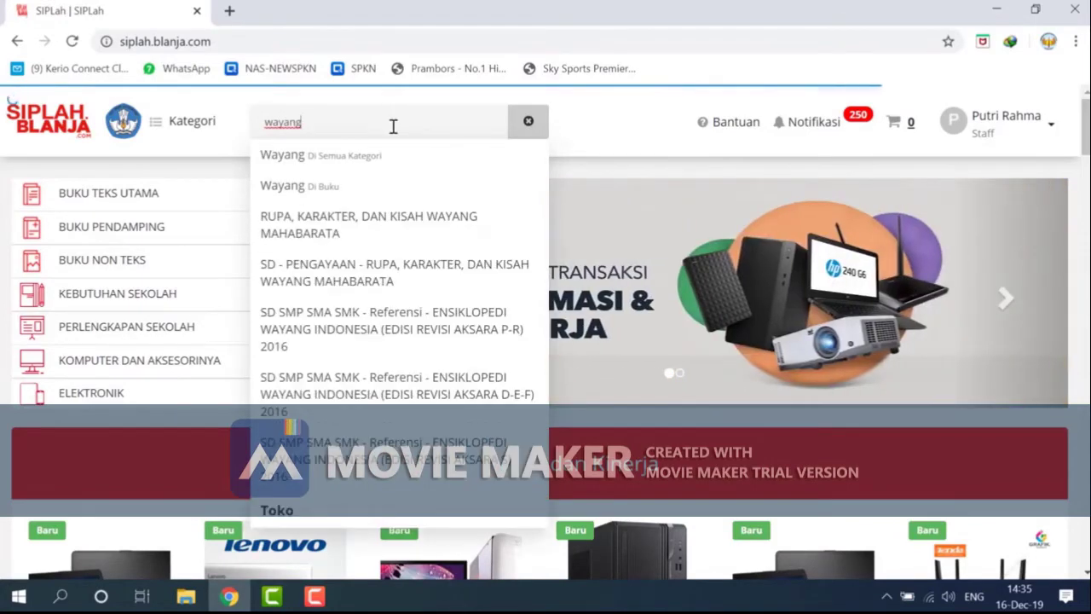
key(Return)
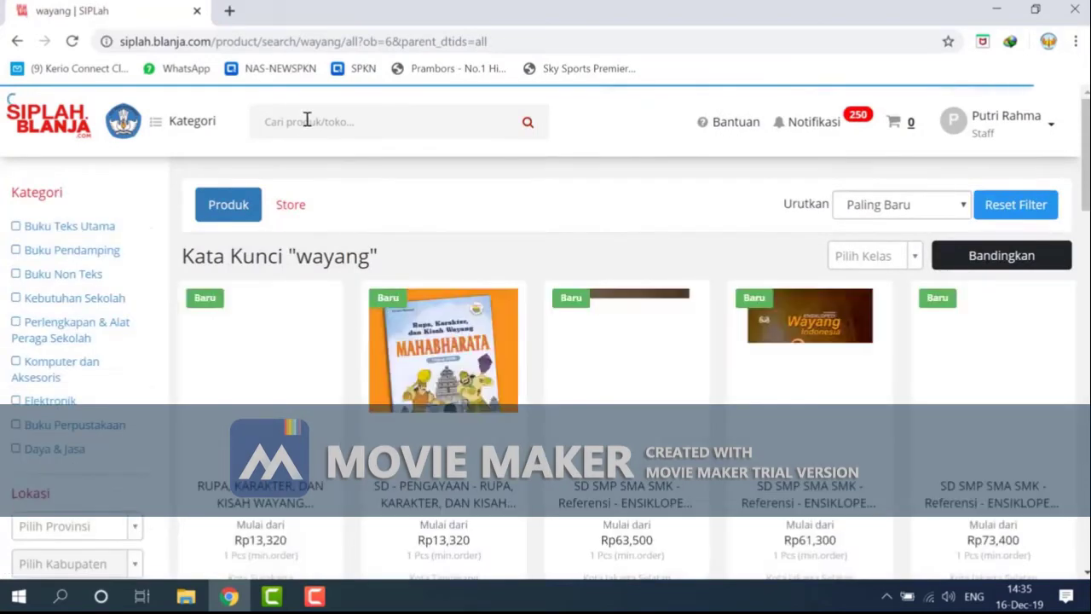
Browse the search results and open the Ensiklopedi Wayang Indonesia (Edisi Revisi Aksara D-E-F) 2016 book sold from Kab. Bandung.
scroll(506, 289, down, 2)
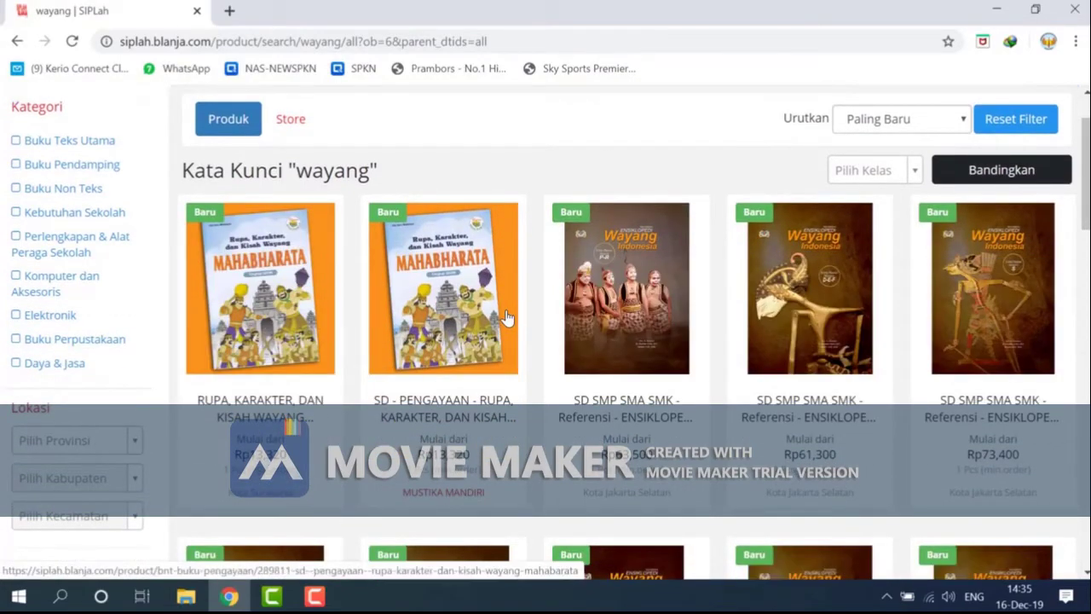
scroll(507, 317, down, 4)
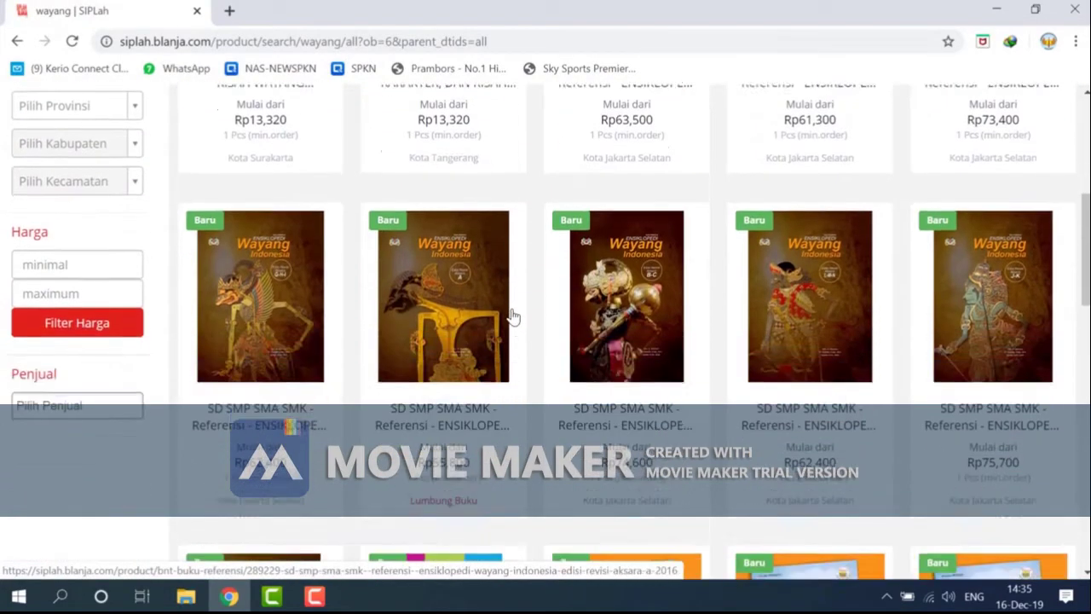
scroll(514, 316, down, 4)
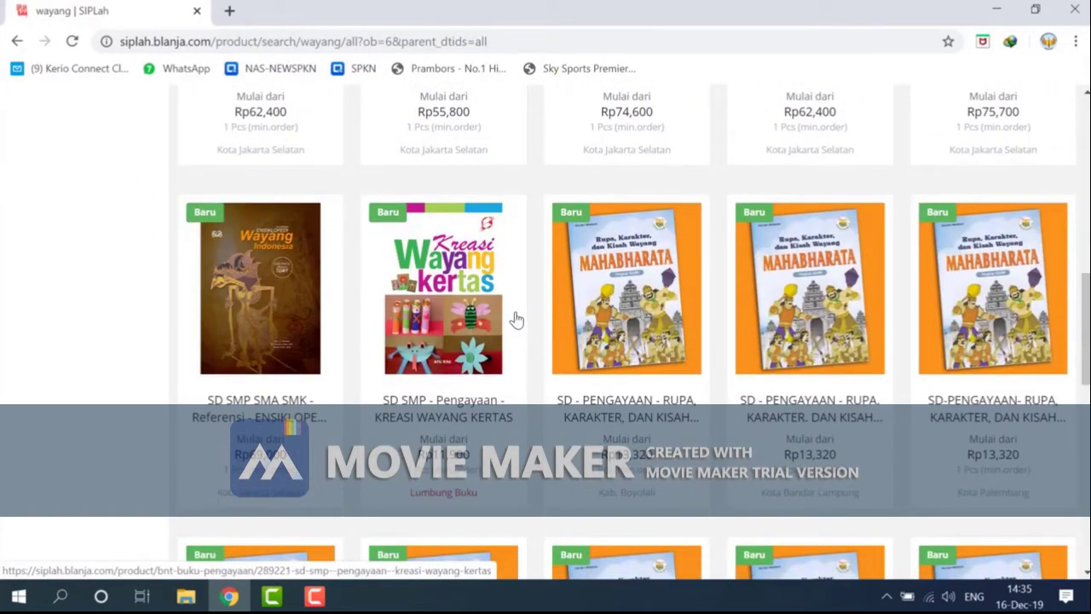
scroll(516, 318, down, 9)
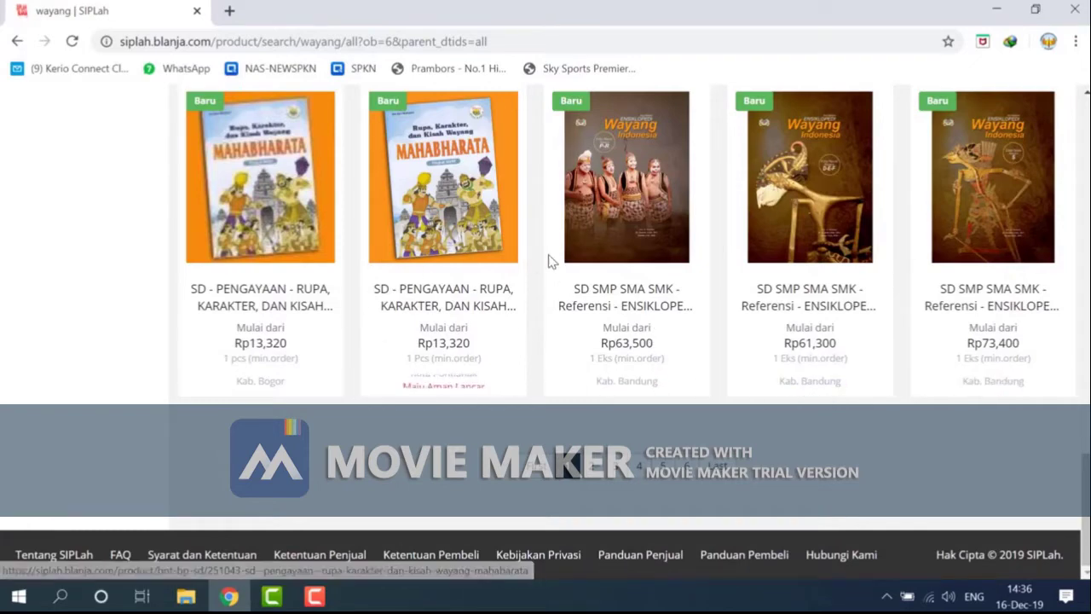
click(809, 305)
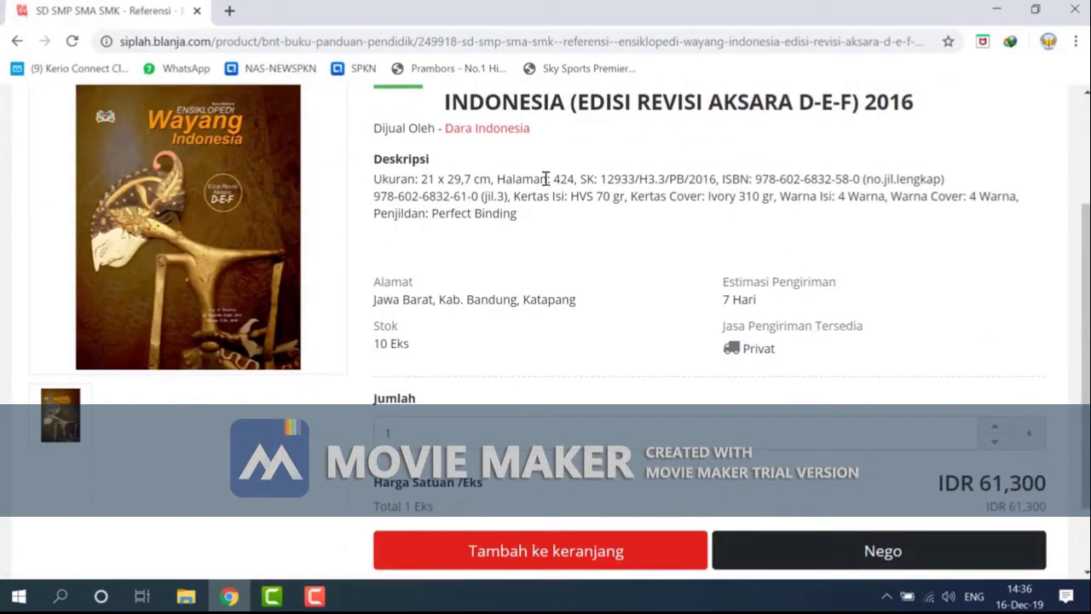
Examine the book's description, stock, delivery estimate, quantity and unit price on its product page.
scroll(464, 265, up, 1)
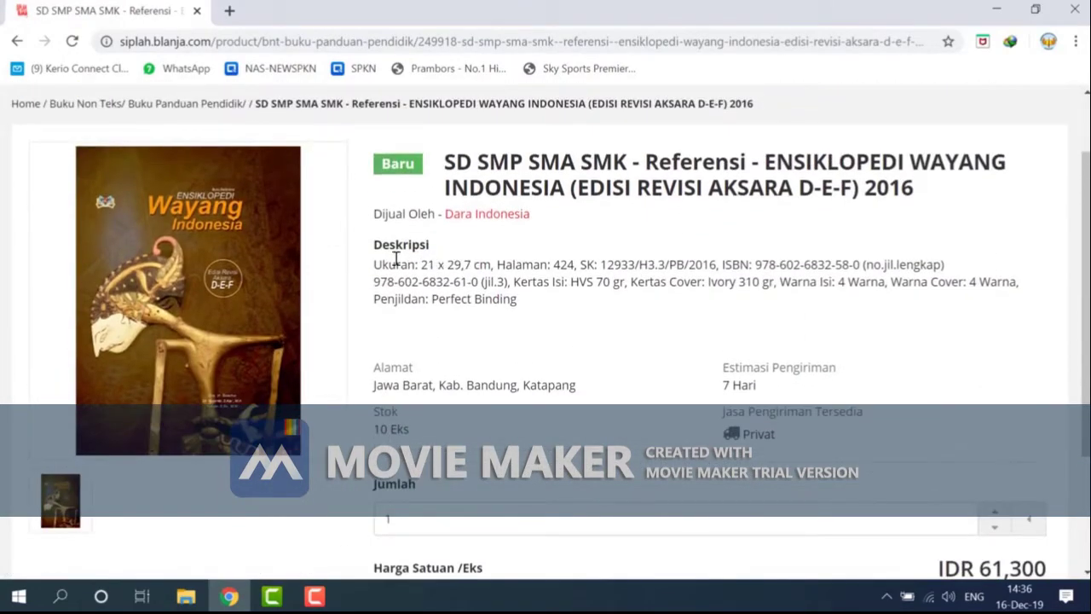
drag(391, 245, 529, 302)
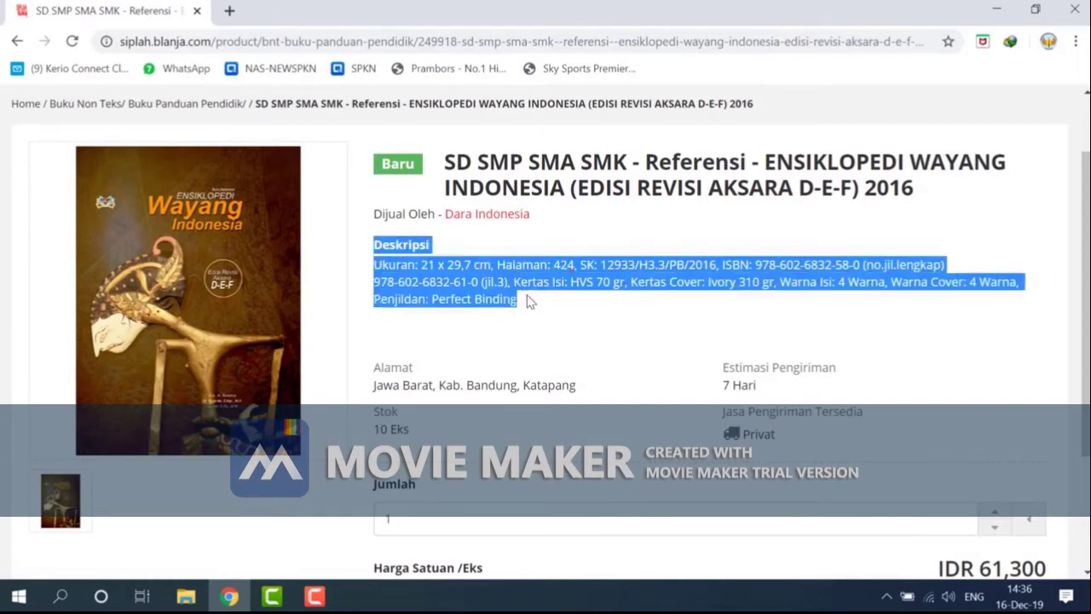
click(570, 298)
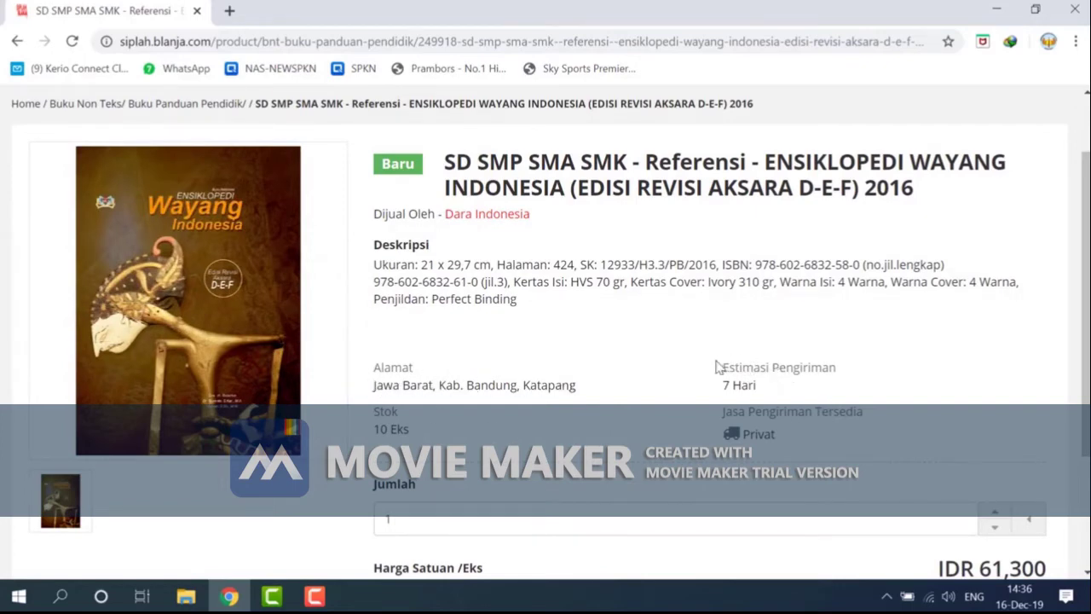
scroll(754, 382, down, 2)
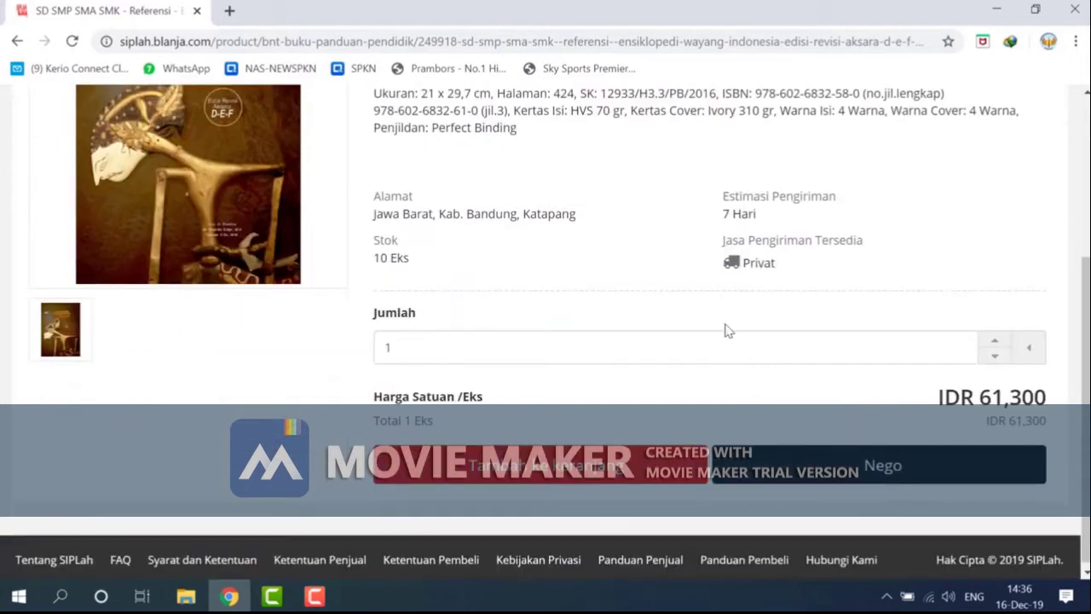
Try a quantity of 11 for the book and restore it to 1.
click(467, 353)
key(ctrl+a)
text(5)
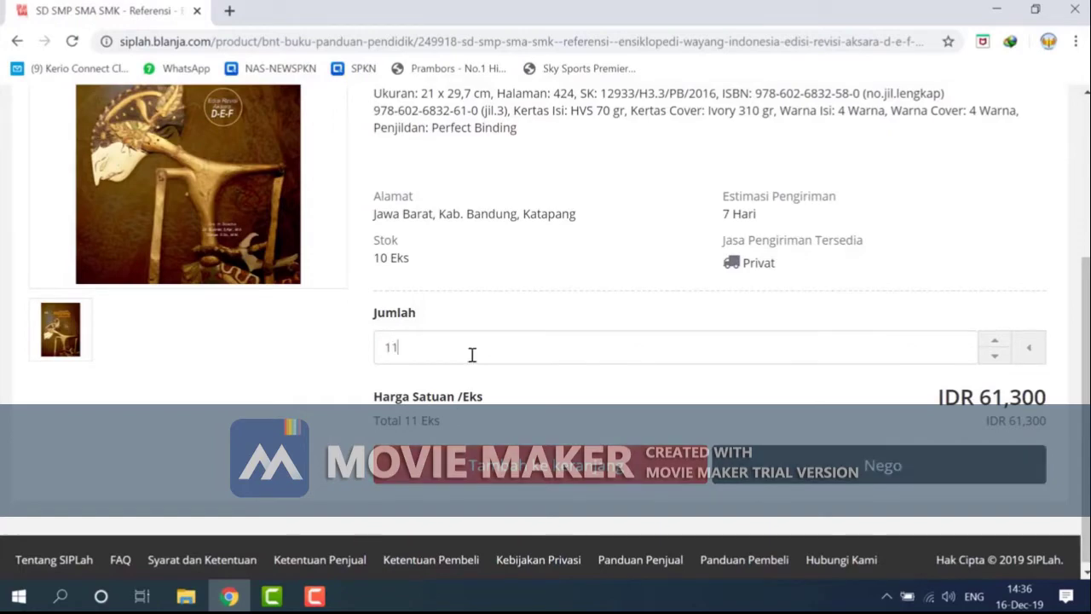
key(BackSpace)
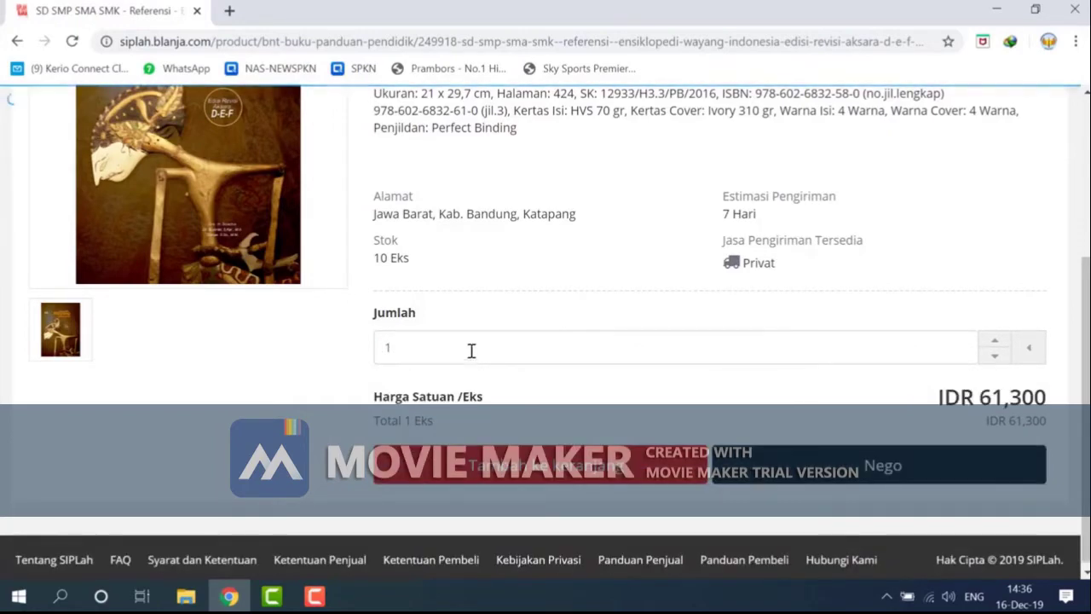
Examine the book's unit price and total, and recheck the description, stock and delivery details on the product page.
scroll(767, 239, down, 1)
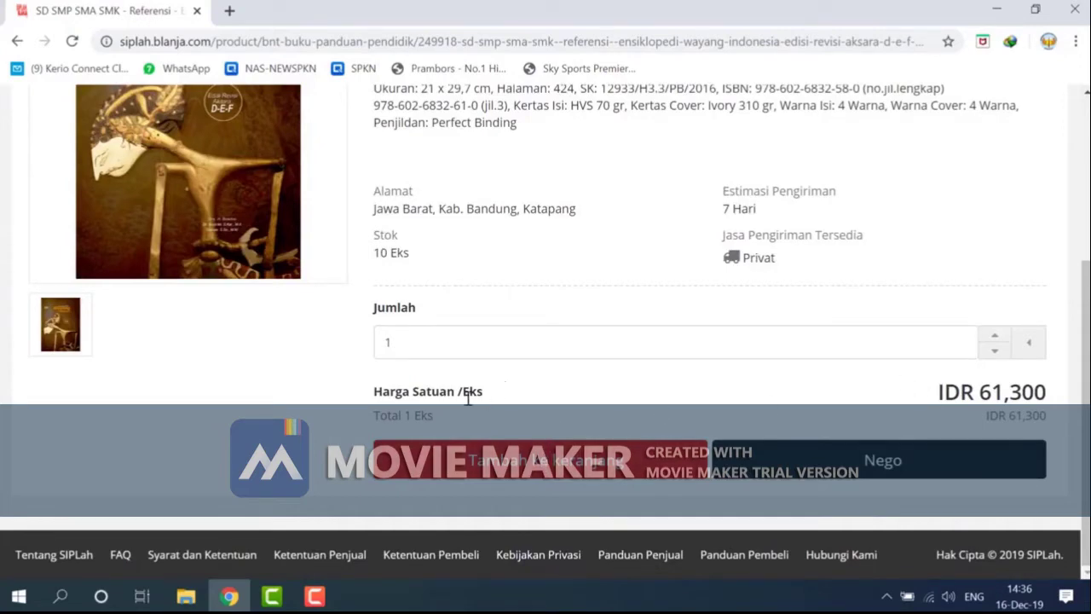
drag(361, 388, 1009, 390)
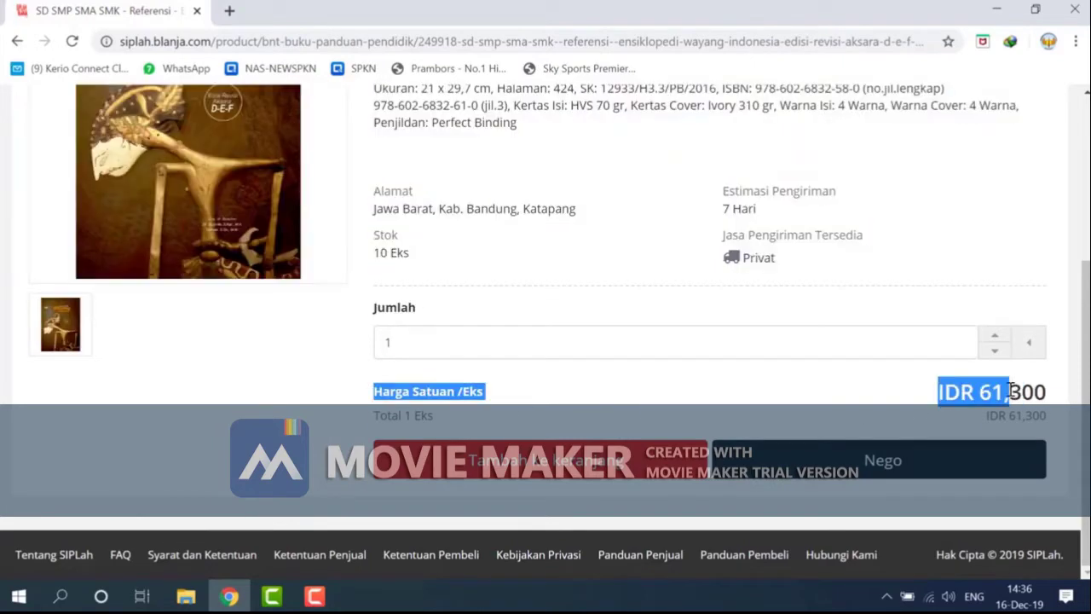
click(694, 397)
scroll(599, 316, up, 1)
scroll(495, 240, up, 1)
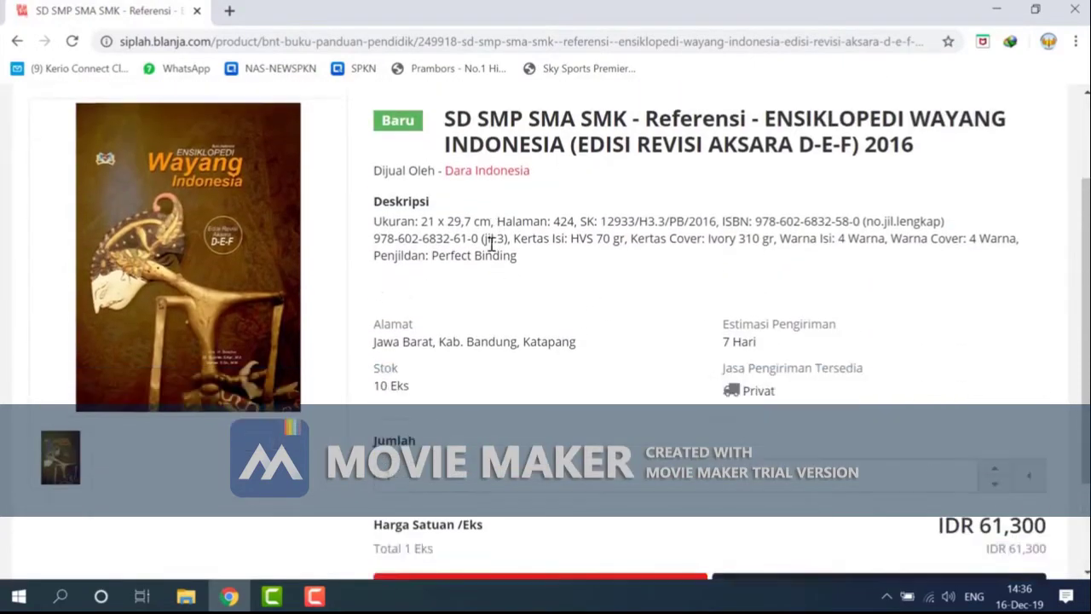
scroll(492, 247, down, 2)
scroll(491, 251, up, 1)
scroll(491, 252, up, 1)
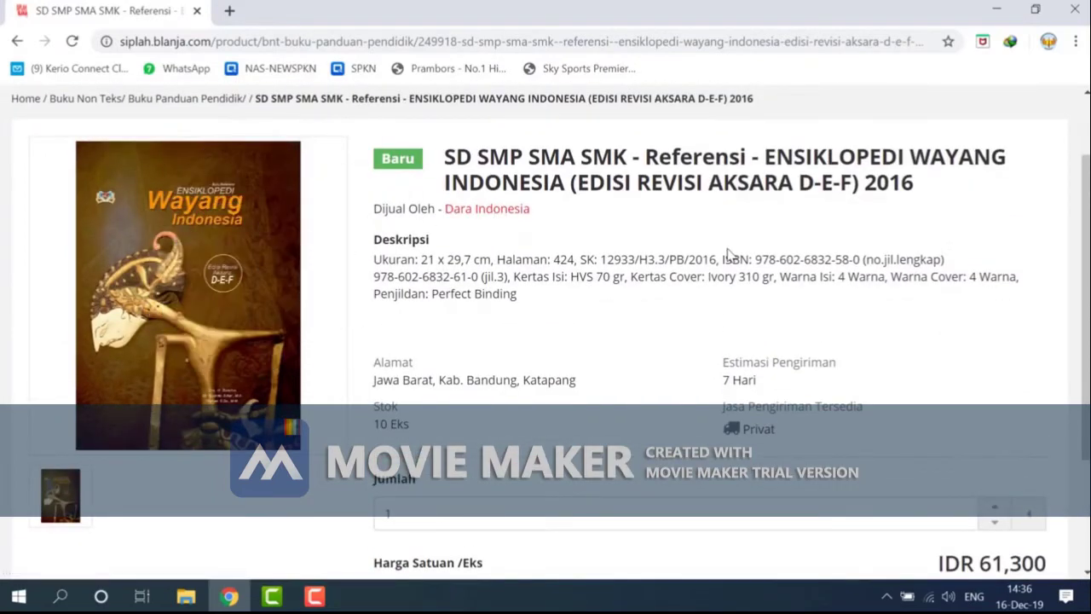
scroll(583, 238, down, 2)
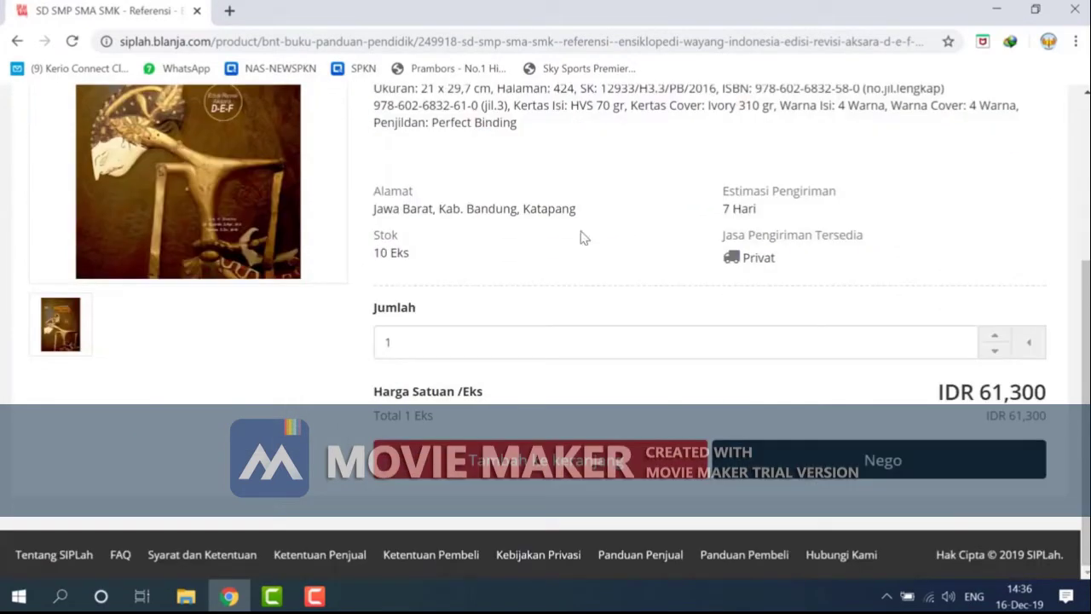
Add one copy of the wayang encyclopedia to the cart and choose to continue shopping instead of checking out.
click(546, 468)
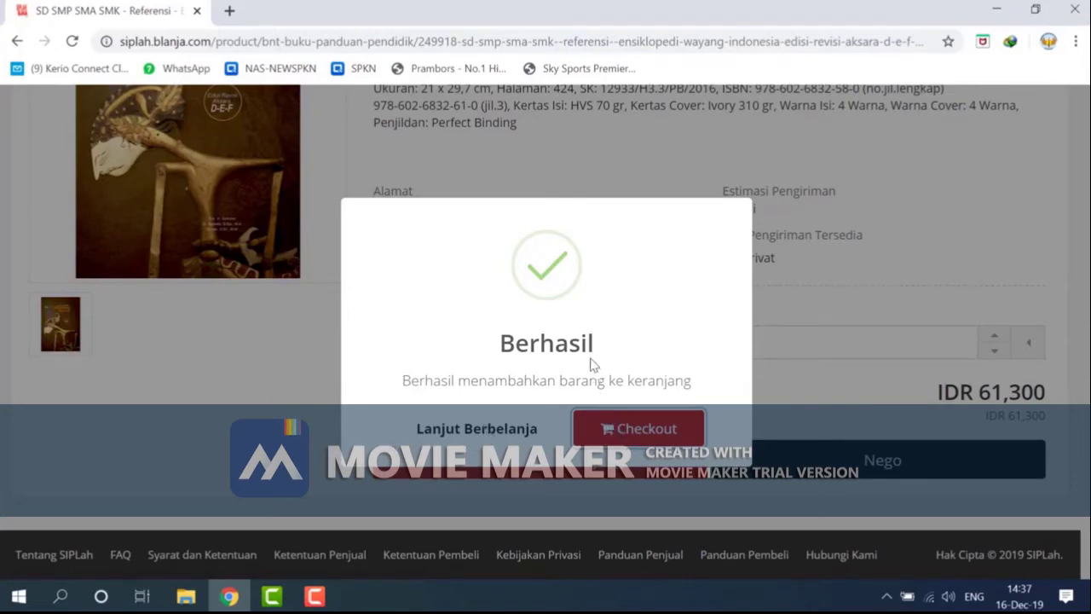
click(478, 428)
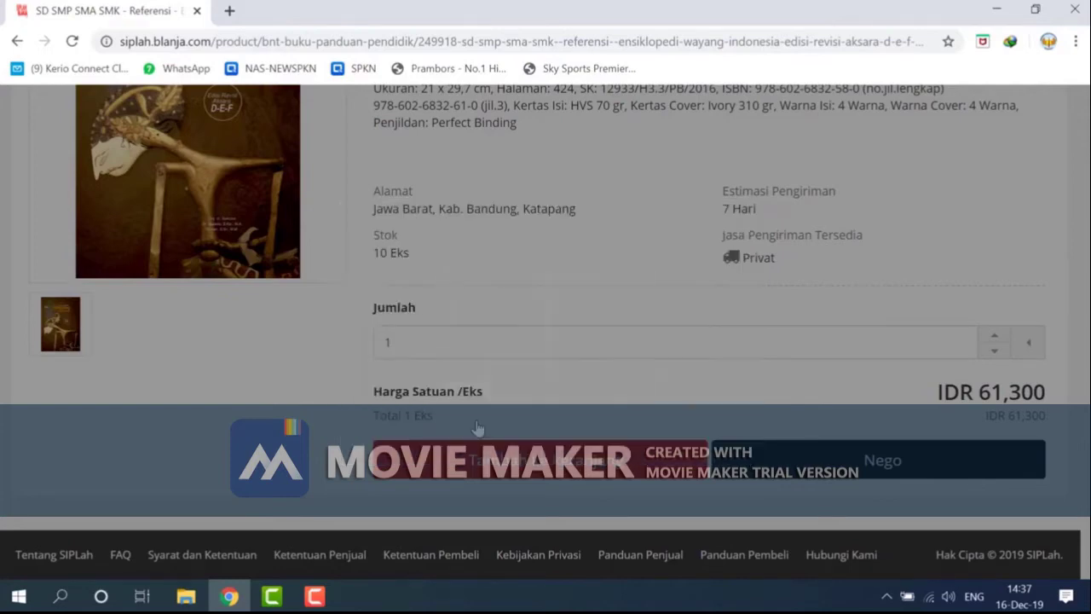
scroll(485, 408, up, 3)
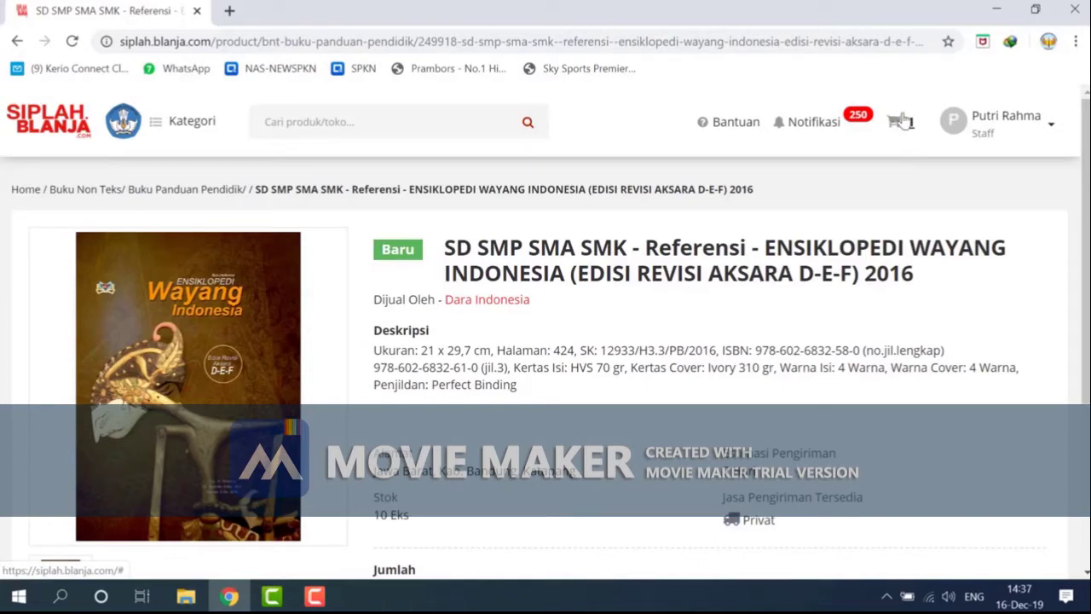
Open the school account's dashboard and go to the BLANJA Instant ordering page.
click(1007, 140)
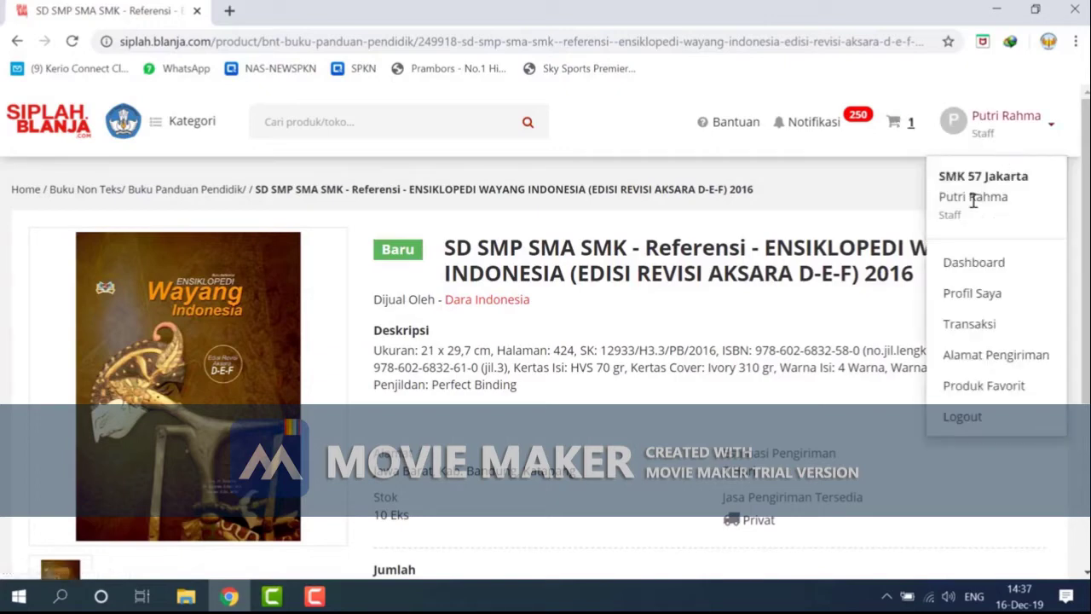
click(972, 264)
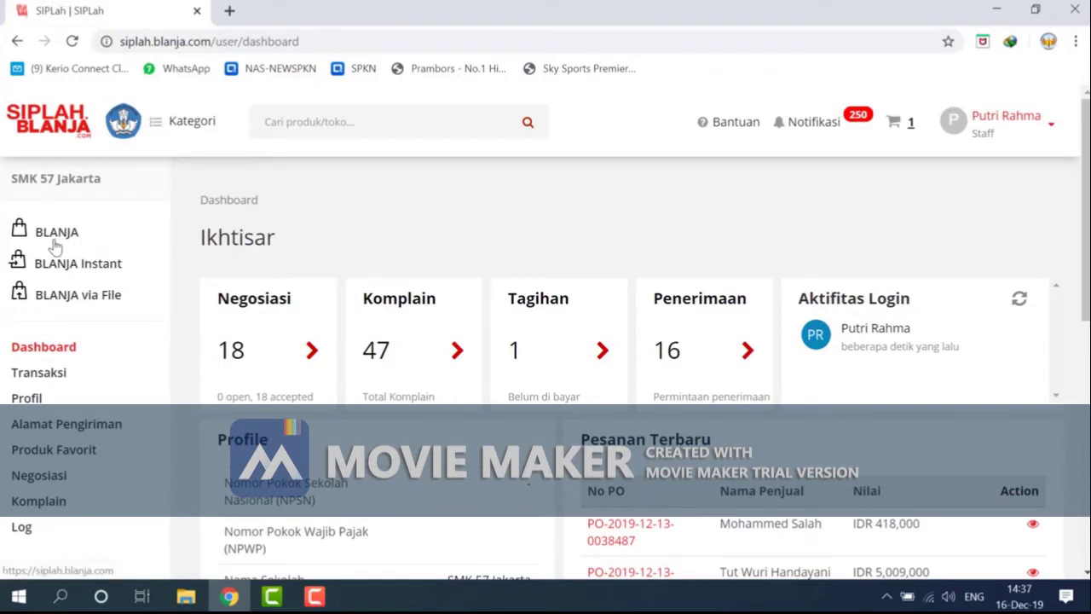
click(87, 265)
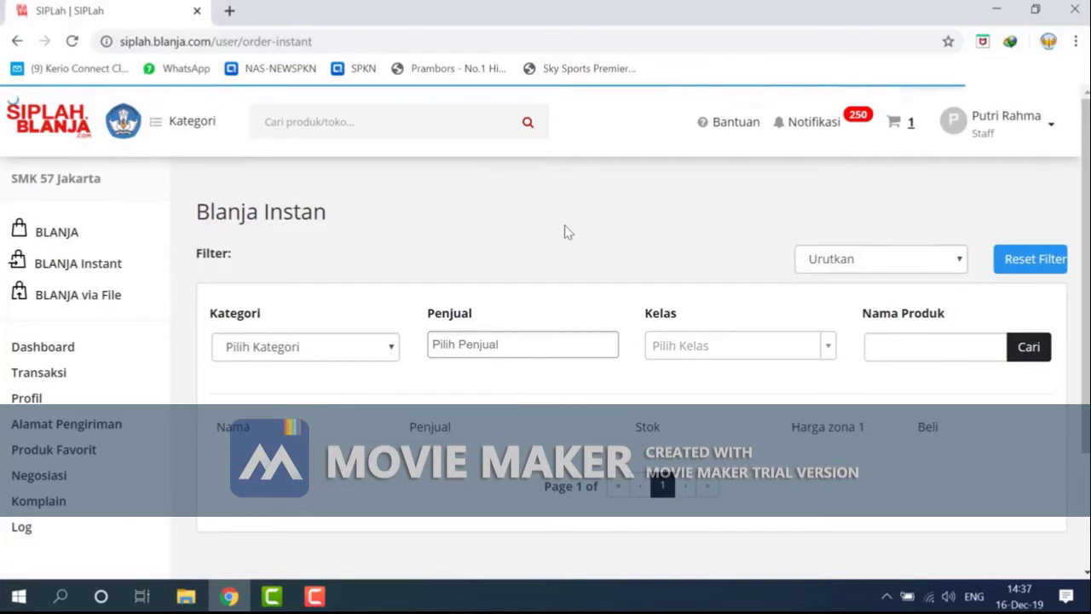
Examine the Blanja Instan product list with its sellers, stock, zone 1 prices and order quantities.
scroll(565, 231, down, 2)
scroll(585, 234, down, 1)
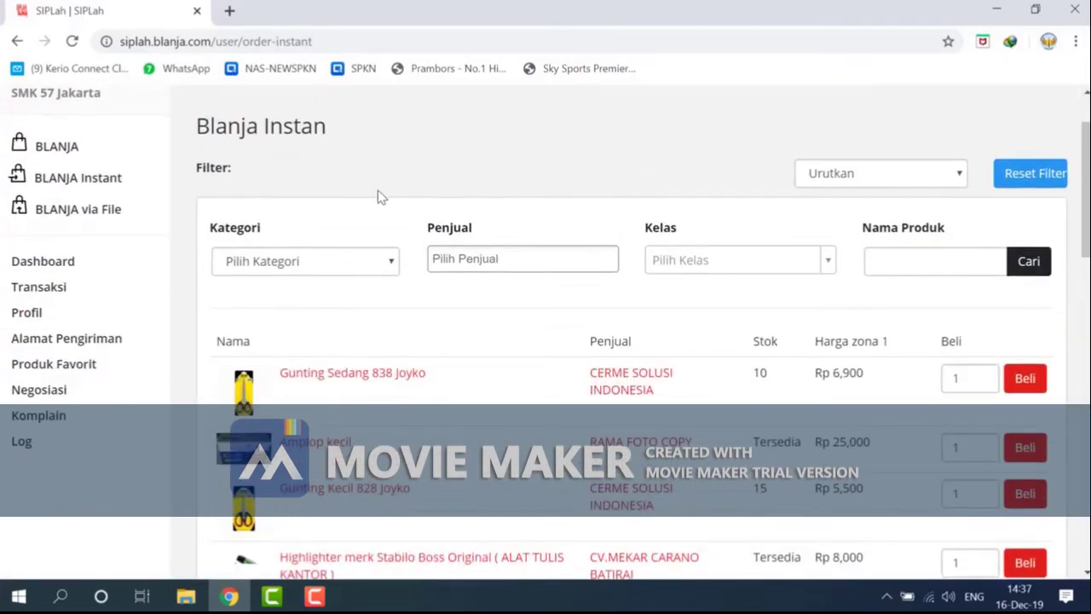
scroll(377, 196, down, 3)
scroll(774, 352, up, 4)
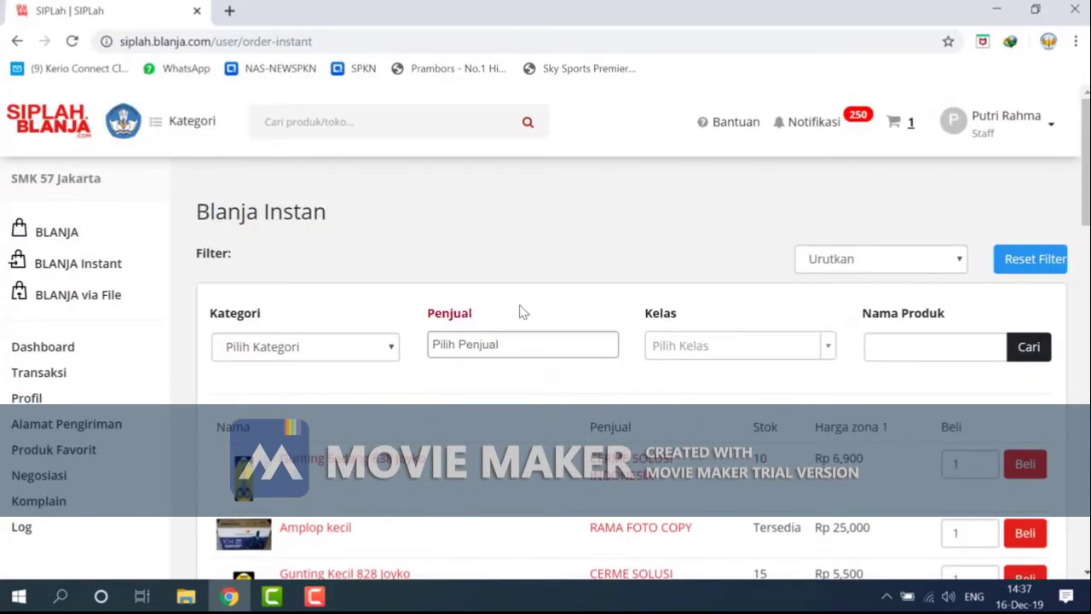
scroll(520, 314, down, 3)
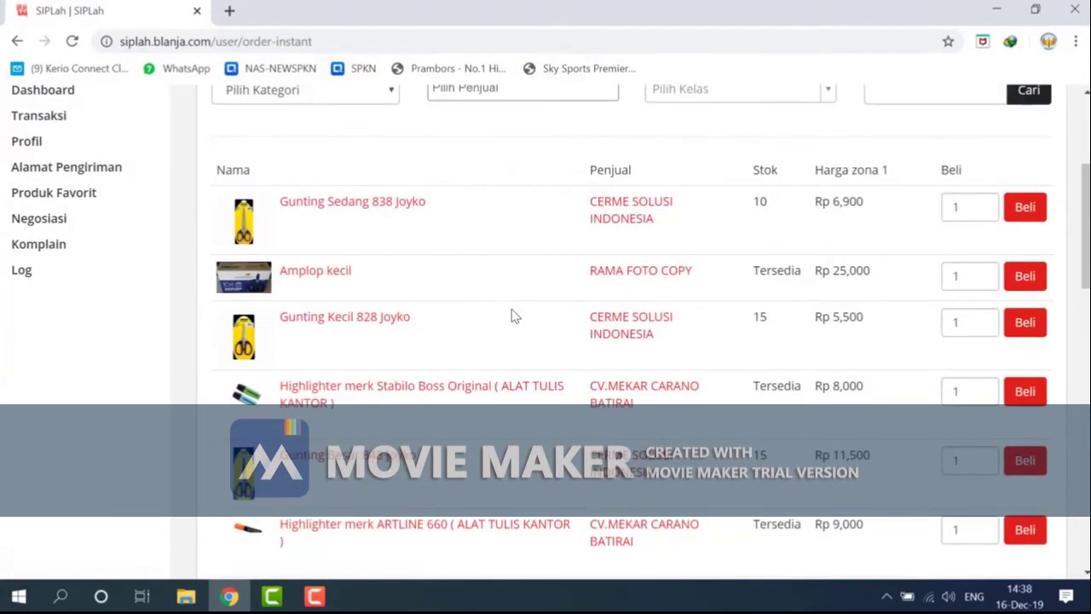
scroll(520, 326, down, 7)
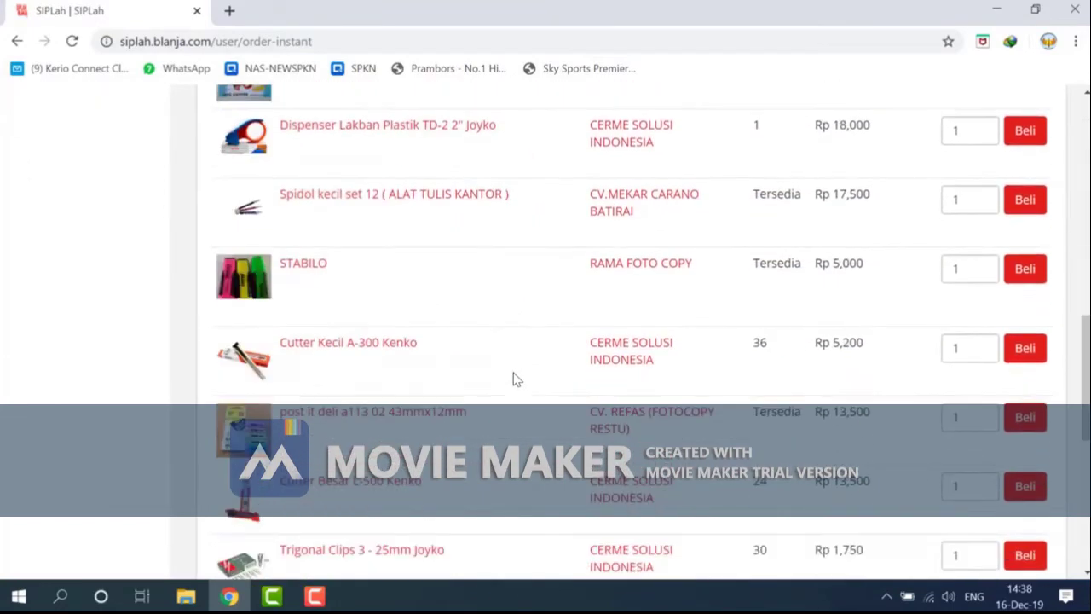
scroll(515, 378, up, 5)
scroll(515, 379, up, 5)
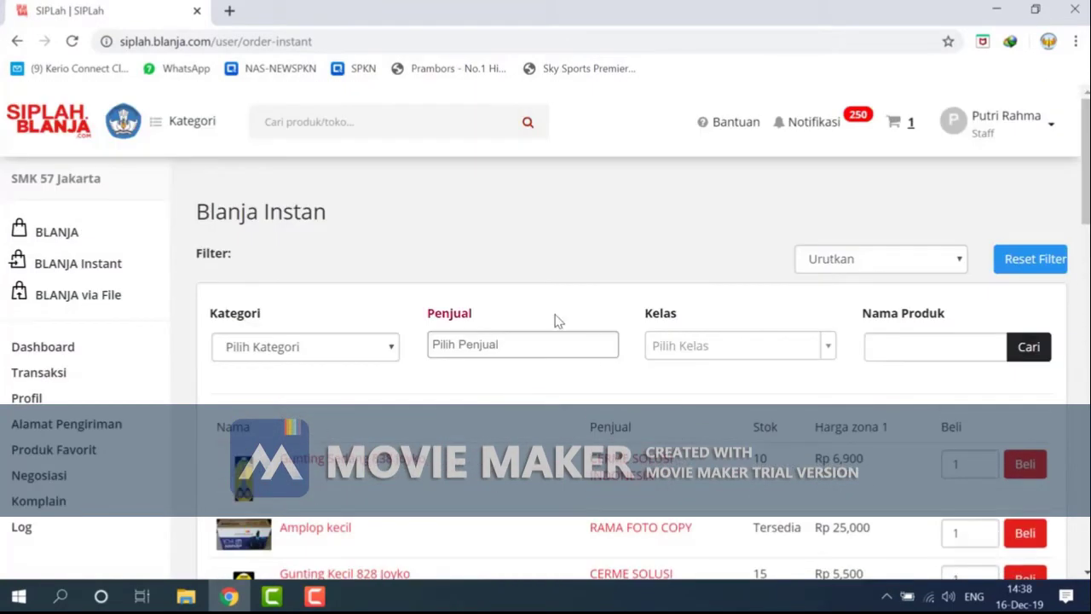
scroll(445, 346, down, 3)
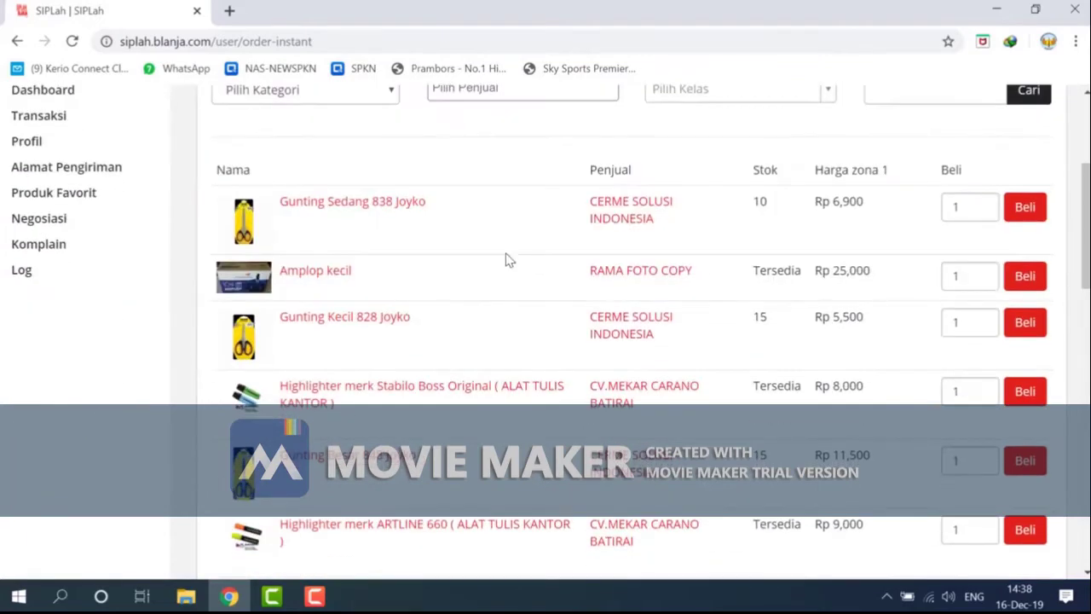
scroll(449, 196, up, 1)
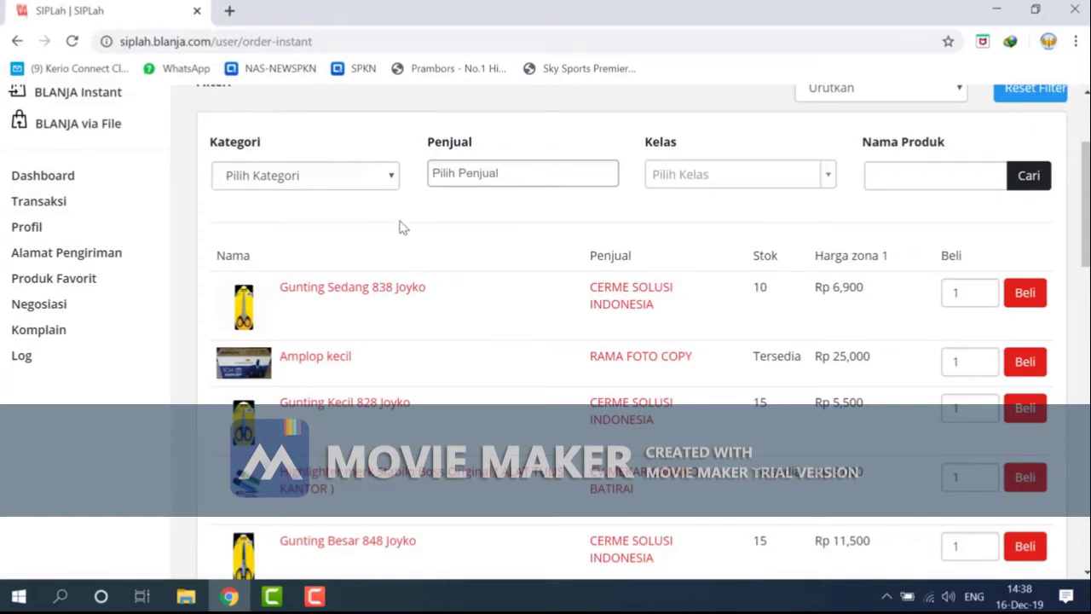
scroll(403, 227, up, 2)
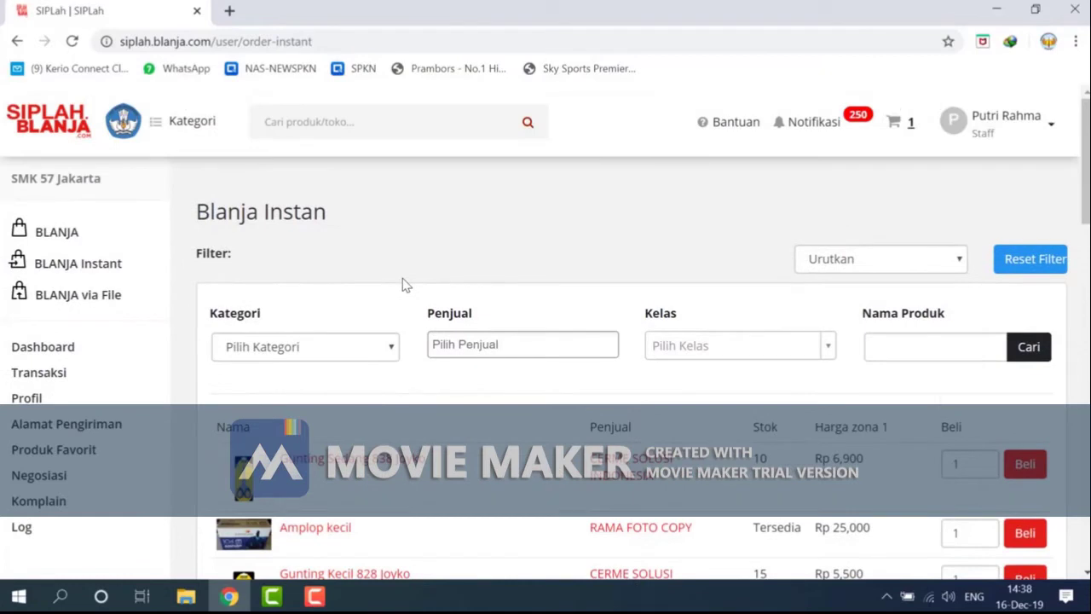
Look at the category, seller, class and product name filters of Blanja Instan without choosing a value.
click(385, 346)
click(500, 396)
click(492, 349)
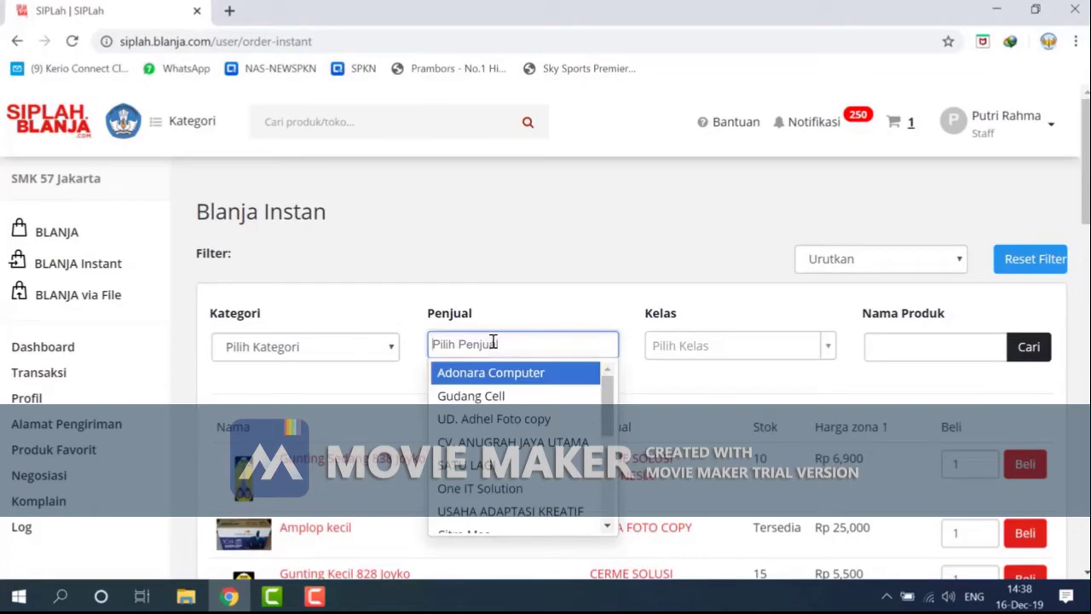
drag(608, 404, 610, 361)
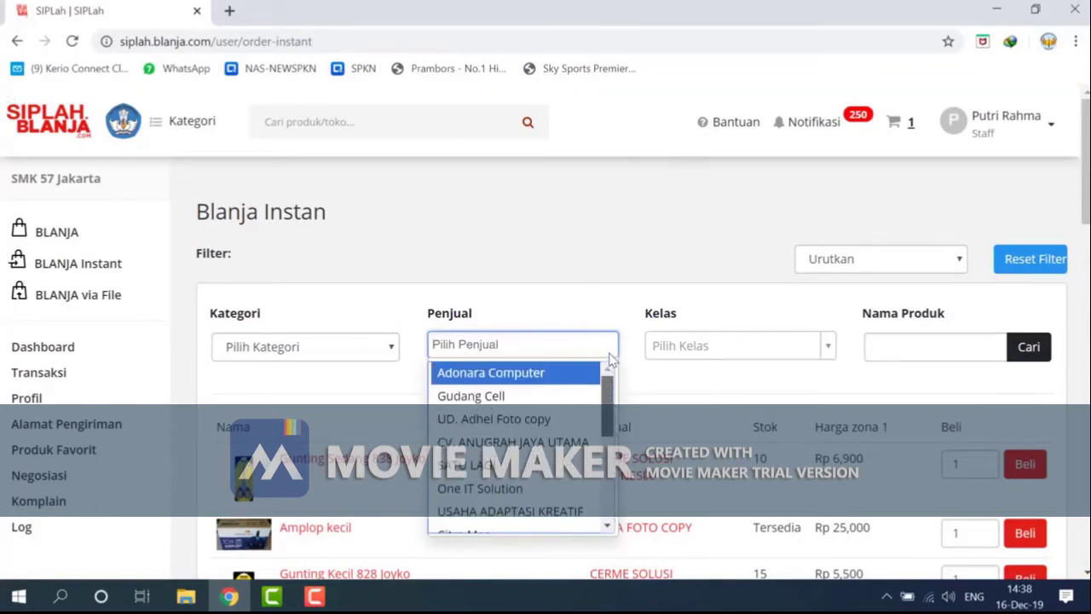
click(699, 346)
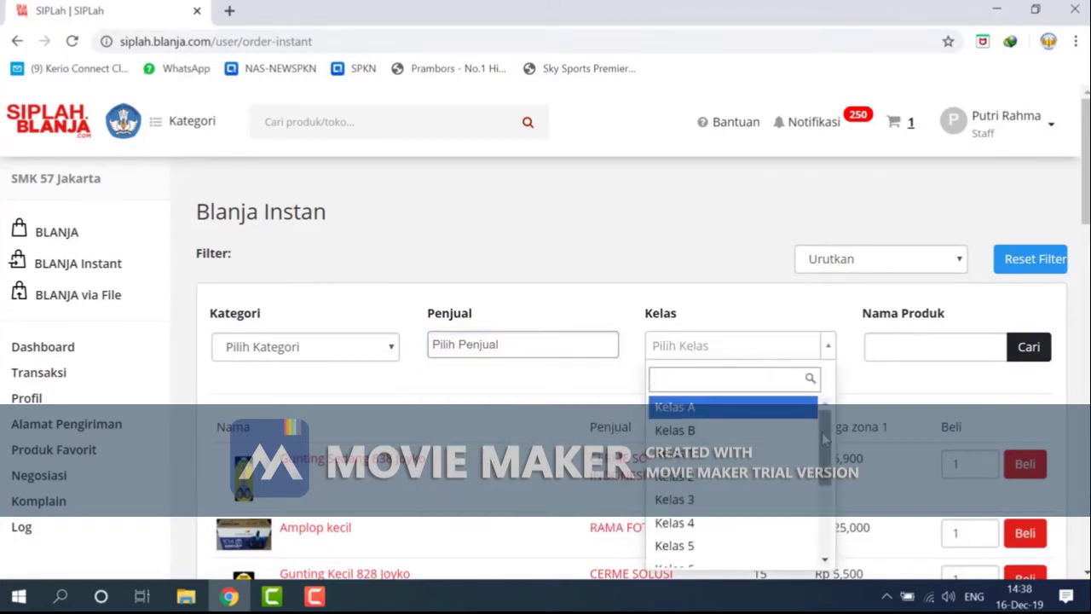
scroll(827, 439, down, 2)
scroll(826, 439, up, 2)
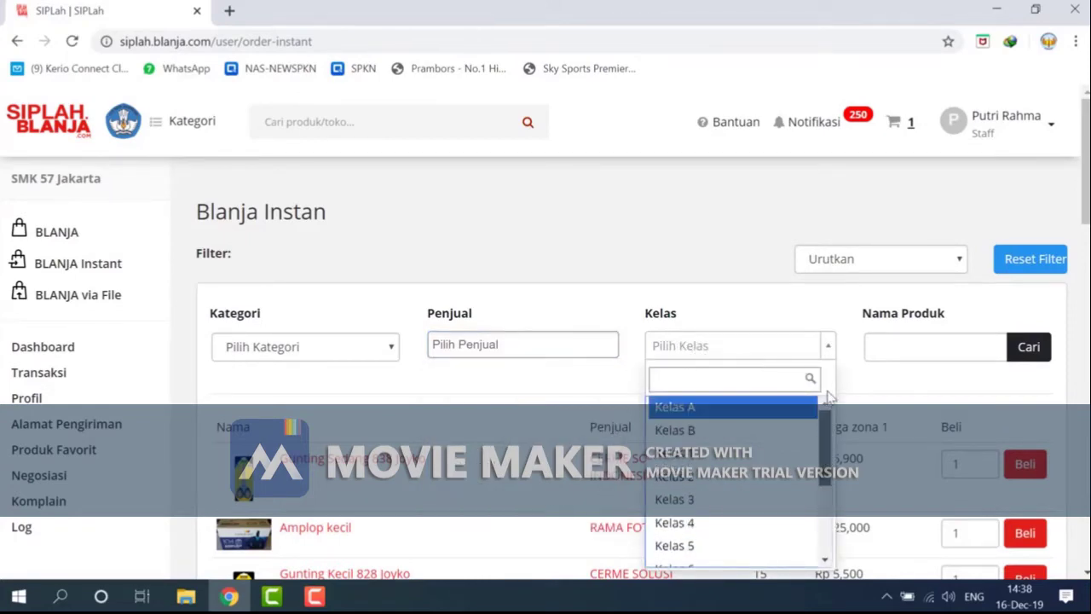
click(884, 343)
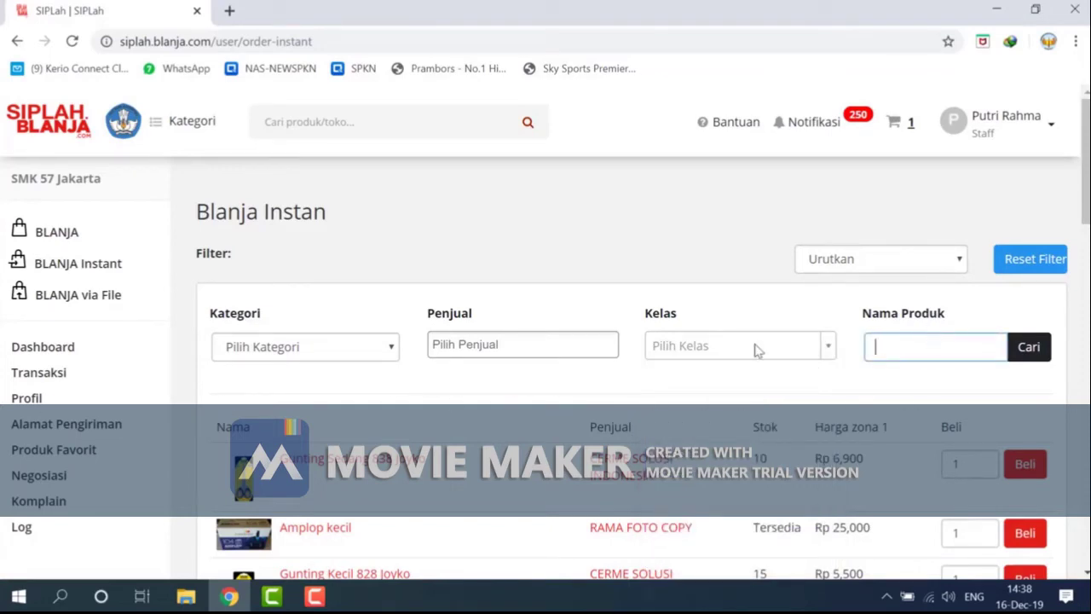
Look through the full list of sellers offered by the seller filter and close it without a selection.
click(535, 345)
scroll(534, 399, down, 5)
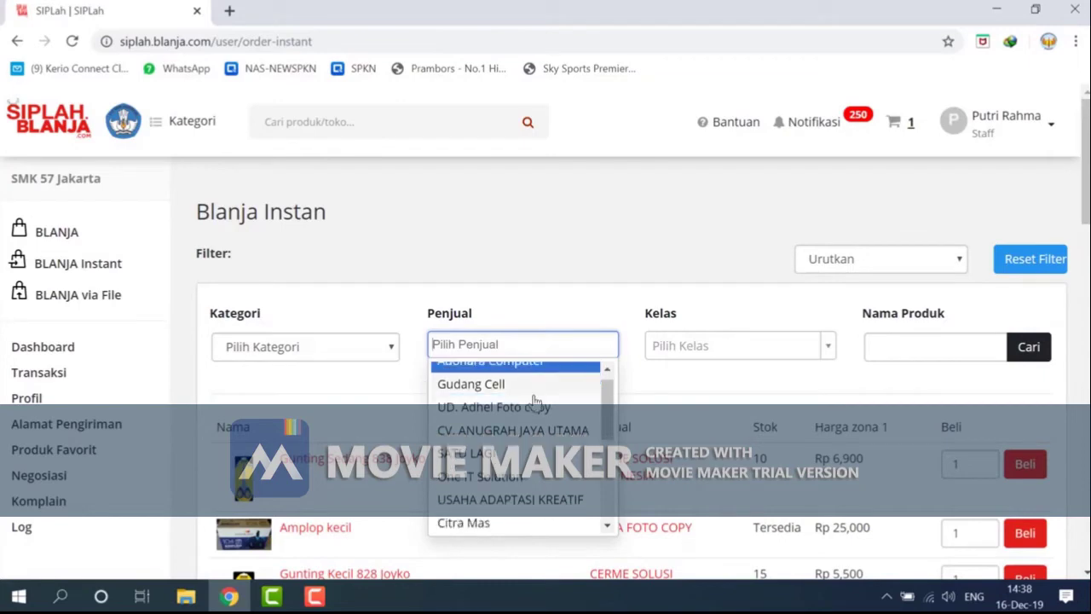
scroll(537, 400, down, 1)
scroll(537, 401, down, 2)
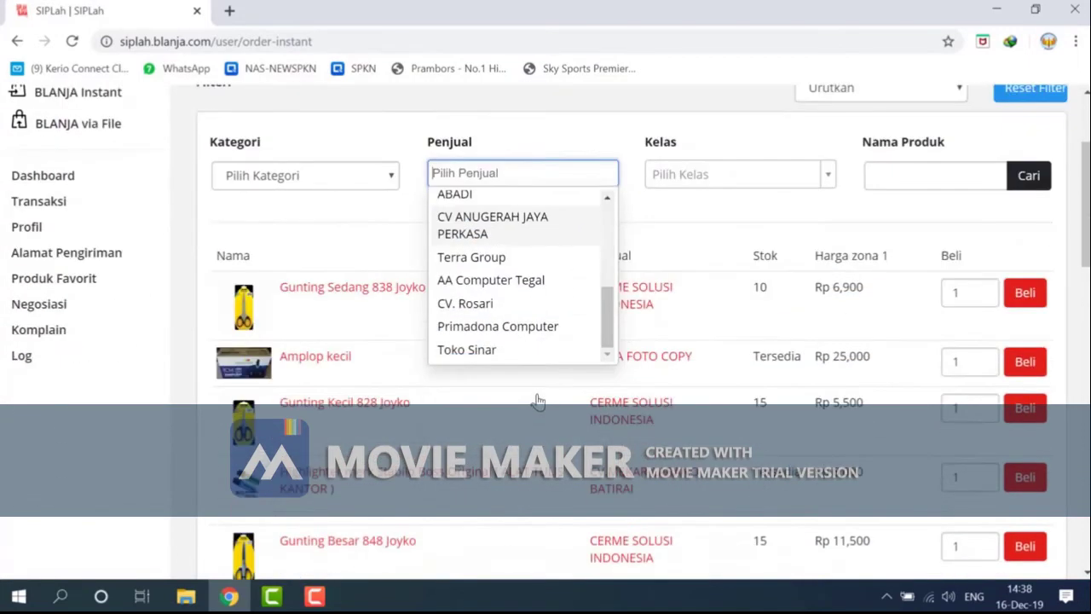
scroll(546, 341, up, 6)
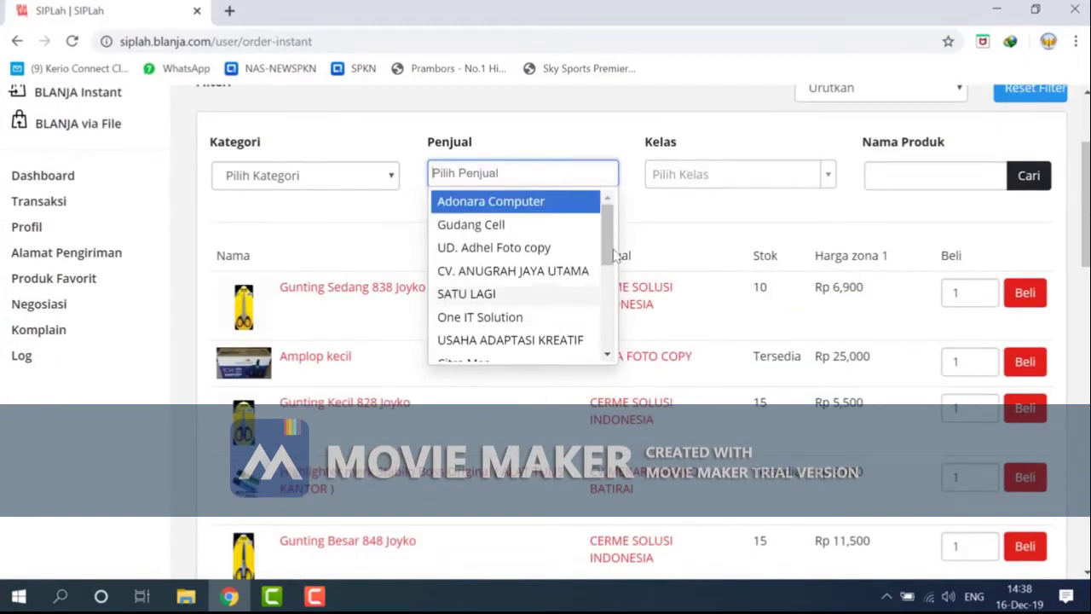
click(1064, 273)
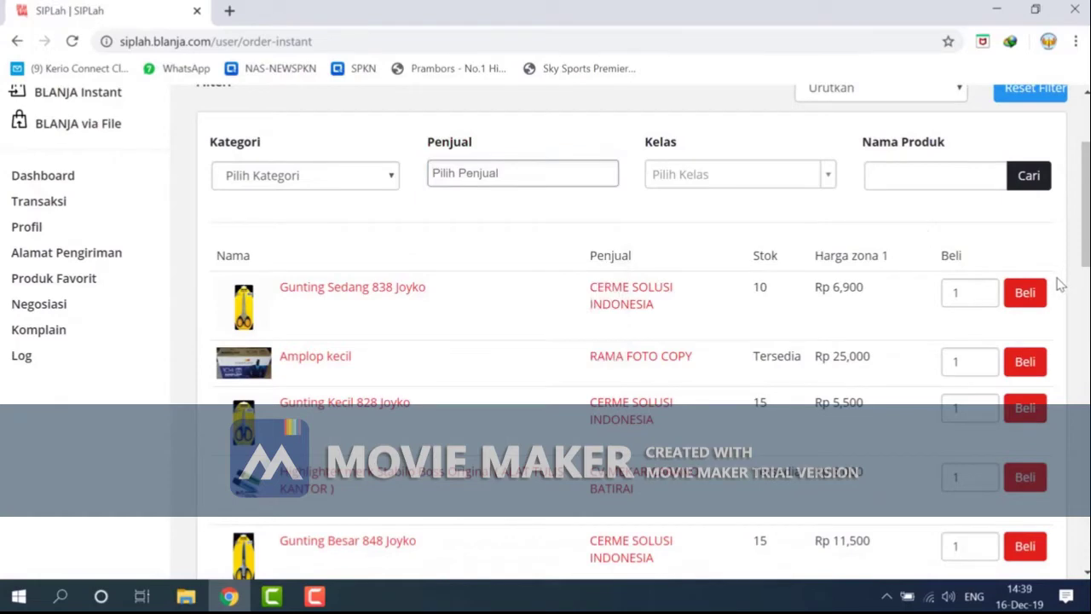
Search the Blanja Instan products for "wayang" and browse the results through to page 2.
click(945, 186)
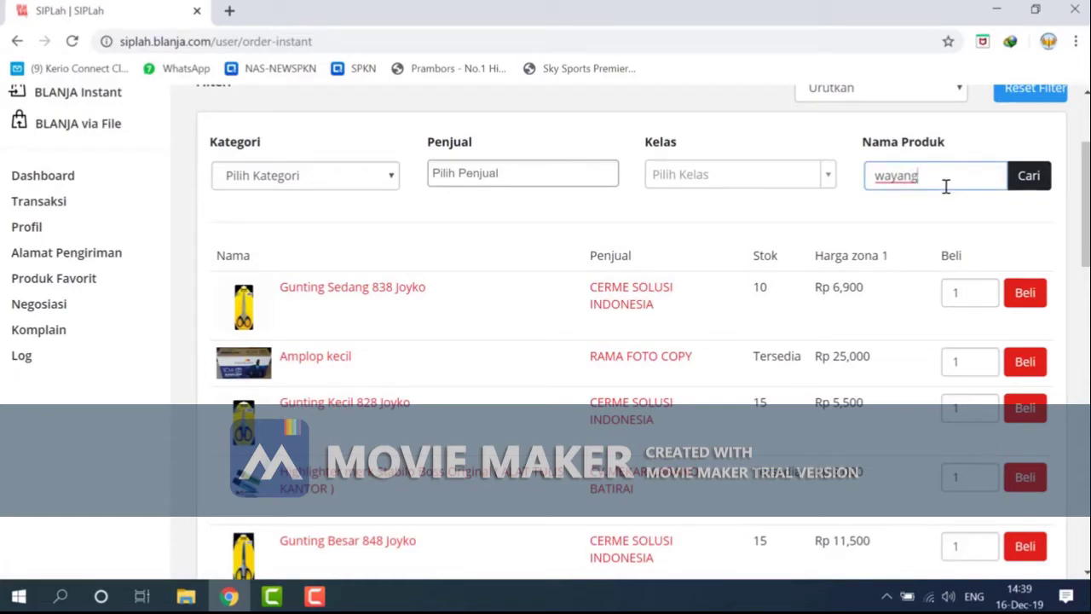
key(Return)
scroll(565, 212, down, 4)
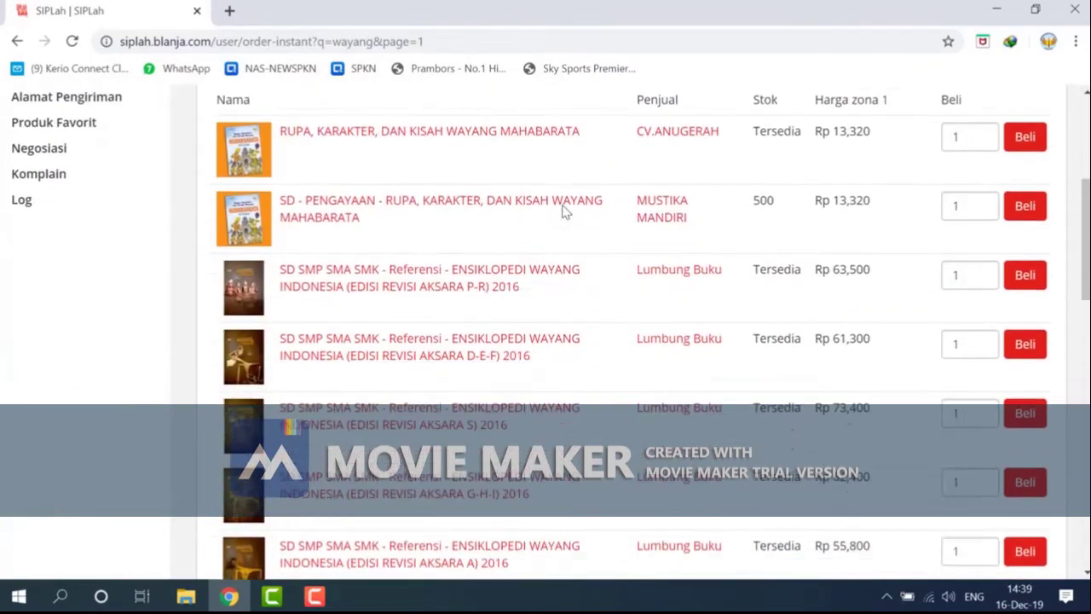
scroll(435, 209, down, 10)
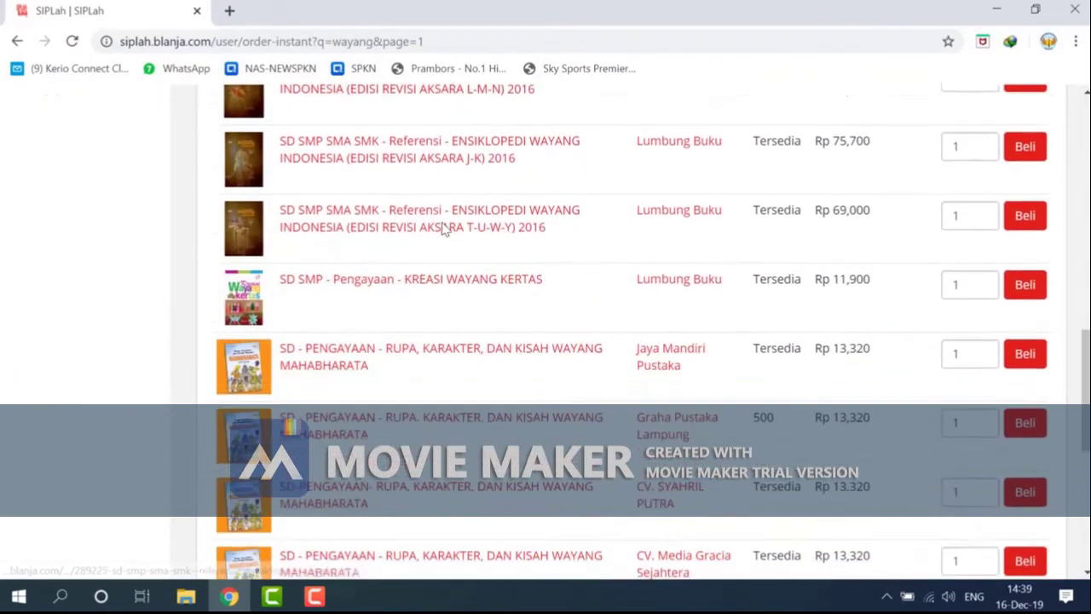
scroll(443, 229, down, 2)
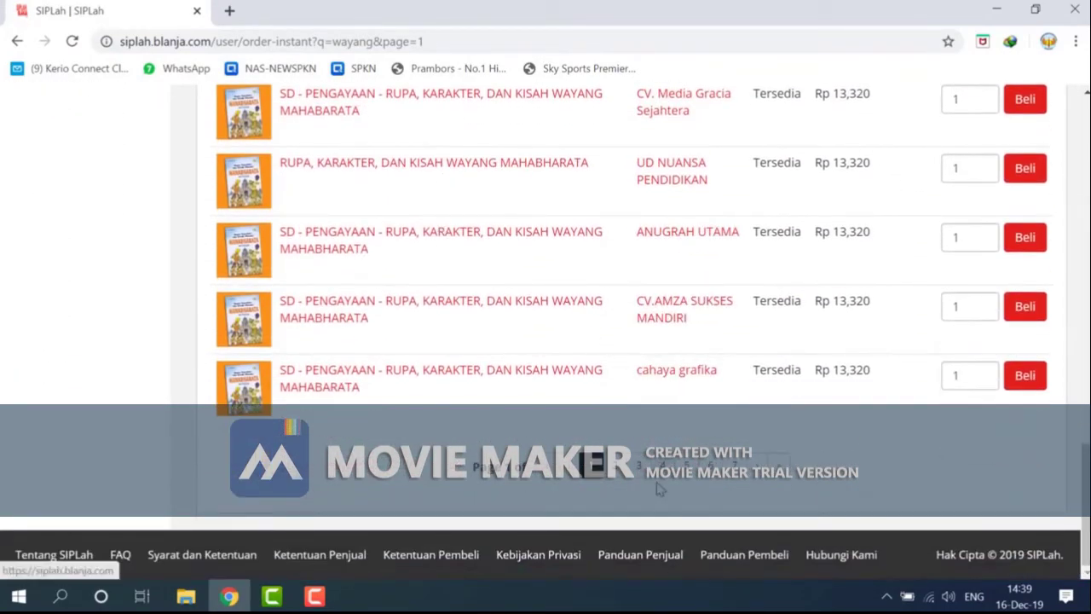
click(617, 469)
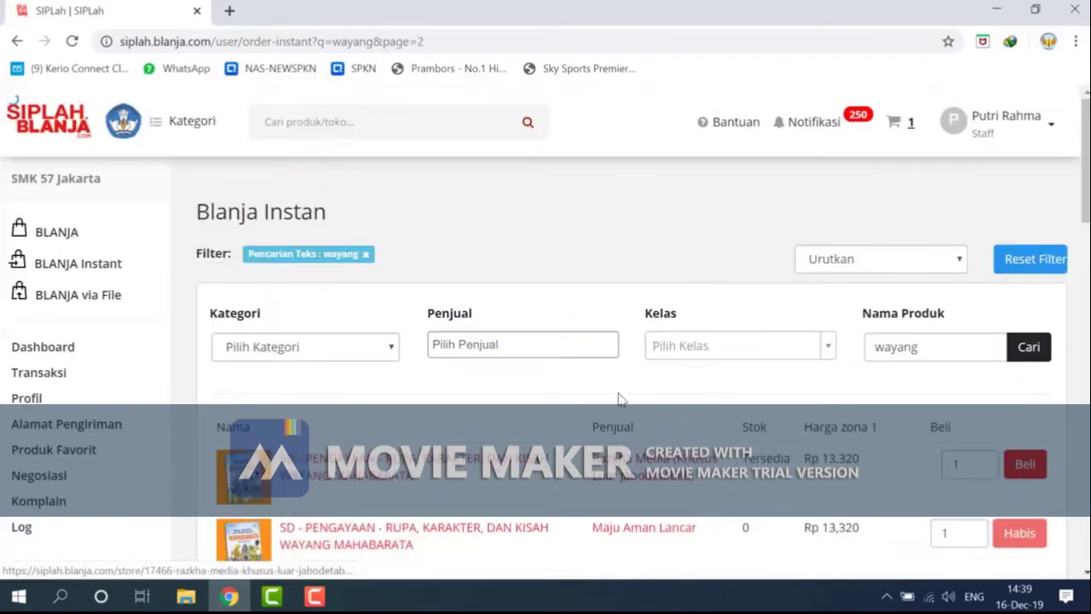
Add one copy of ENSIKLOPEDI WAYANG INDONESIA (EDISI REVISI AKSARA A) 2016 by Katapang Indah Lestari to the cart from the Blanja Instan results.
scroll(618, 393, down, 6)
scroll(618, 385, down, 9)
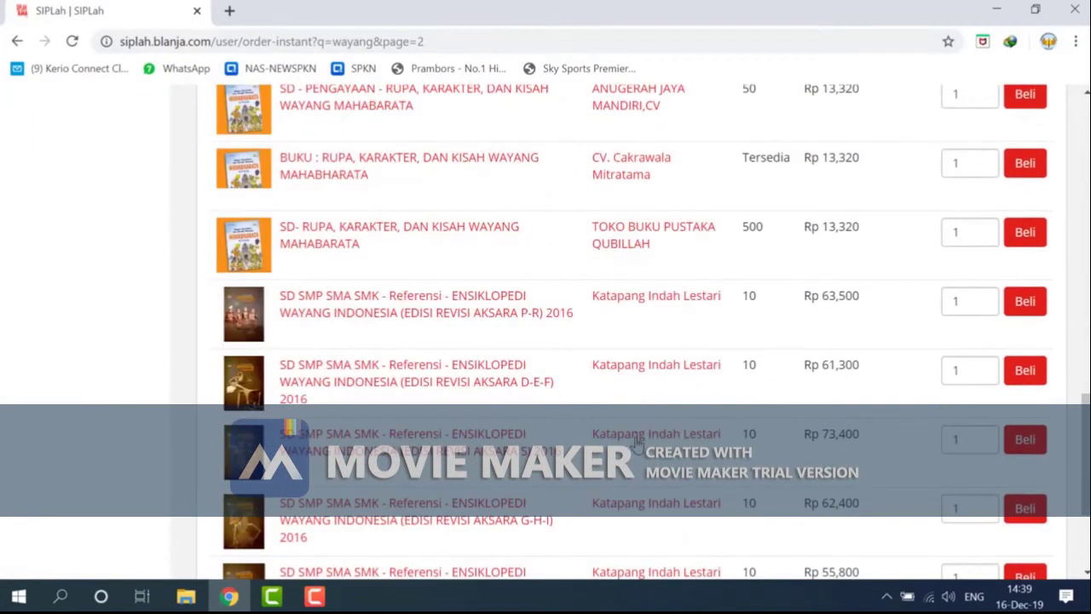
scroll(554, 286, up, 1)
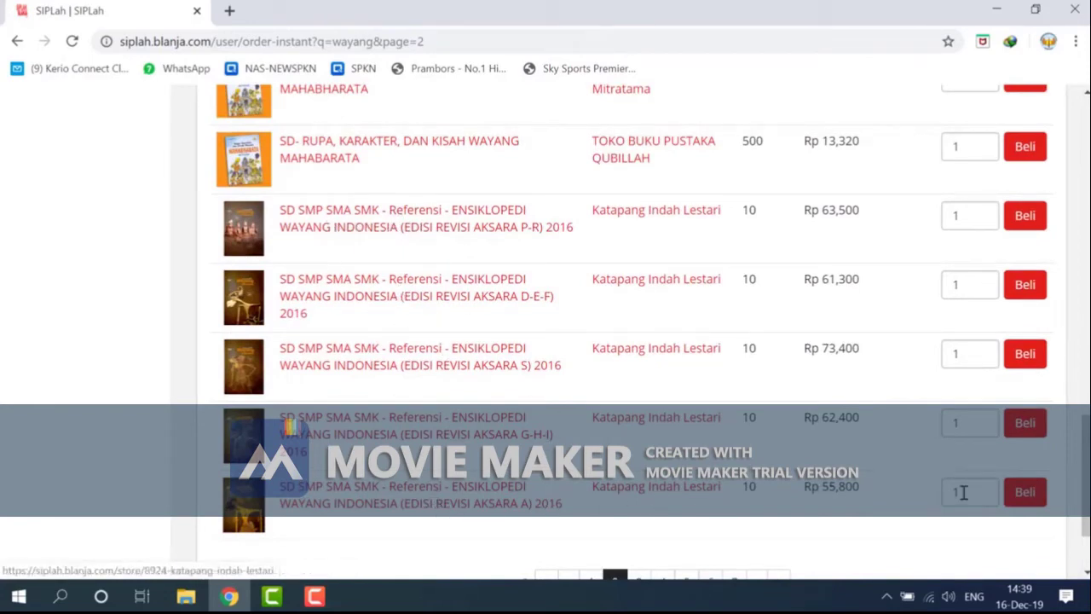
drag(975, 492, 919, 505)
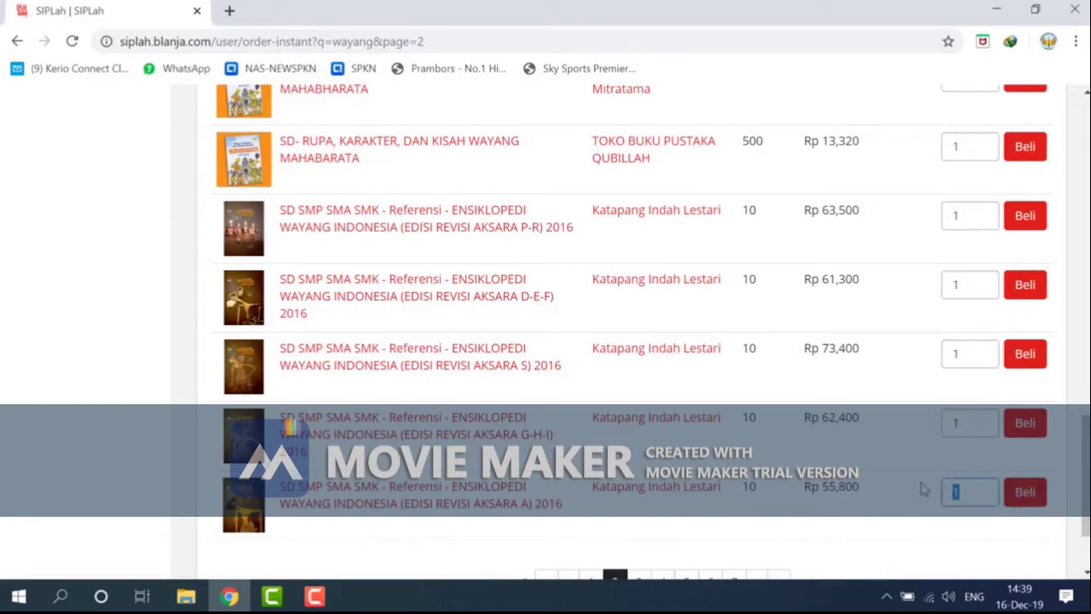
click(967, 484)
click(1027, 494)
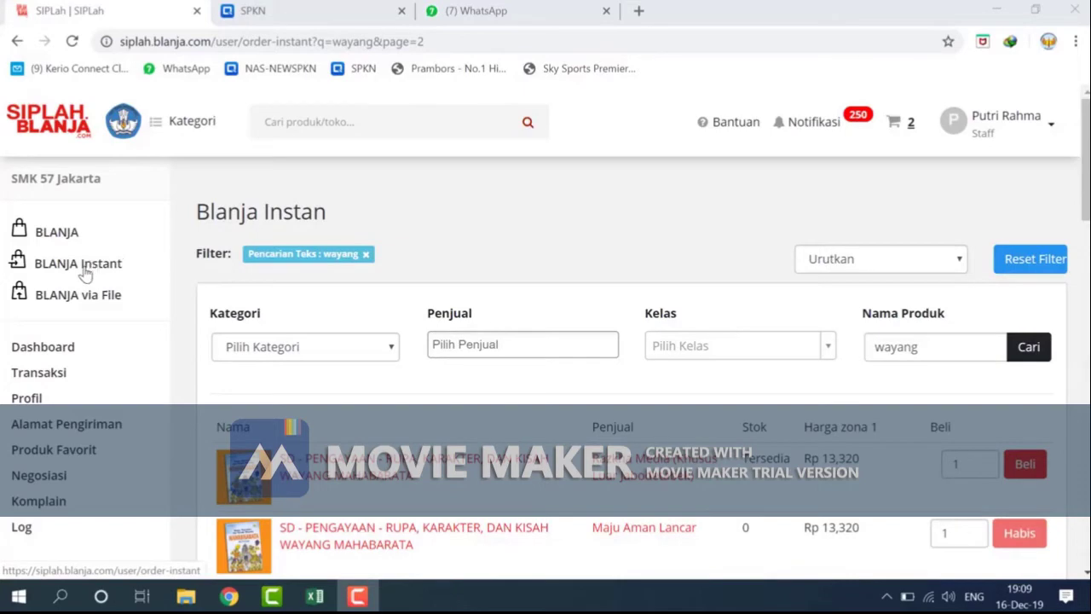
Open the BLANJA via File ordering page and download the CSV order template.
click(900, 128)
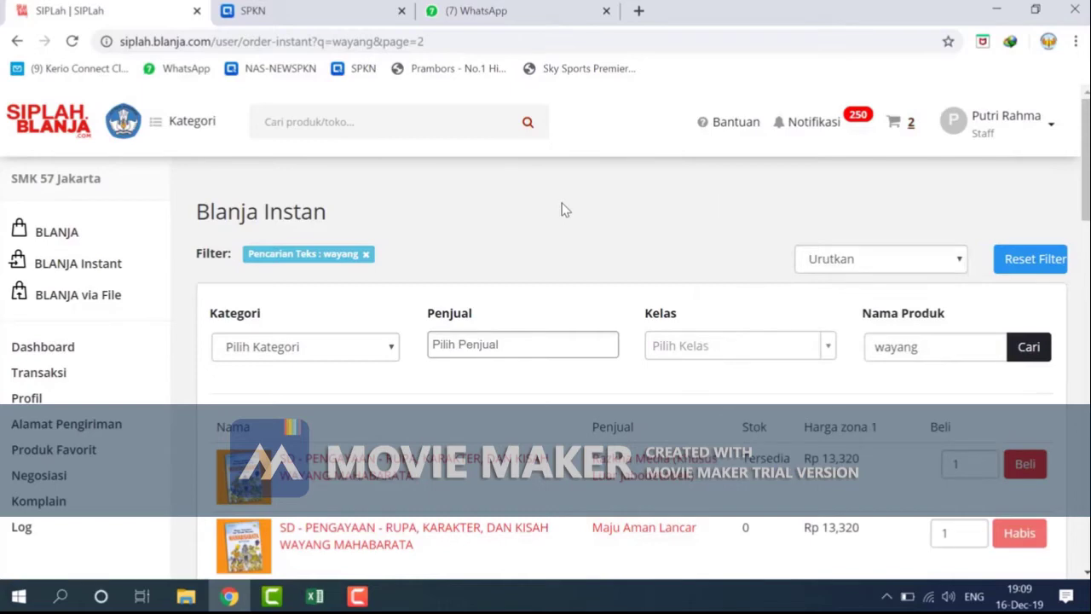
click(90, 305)
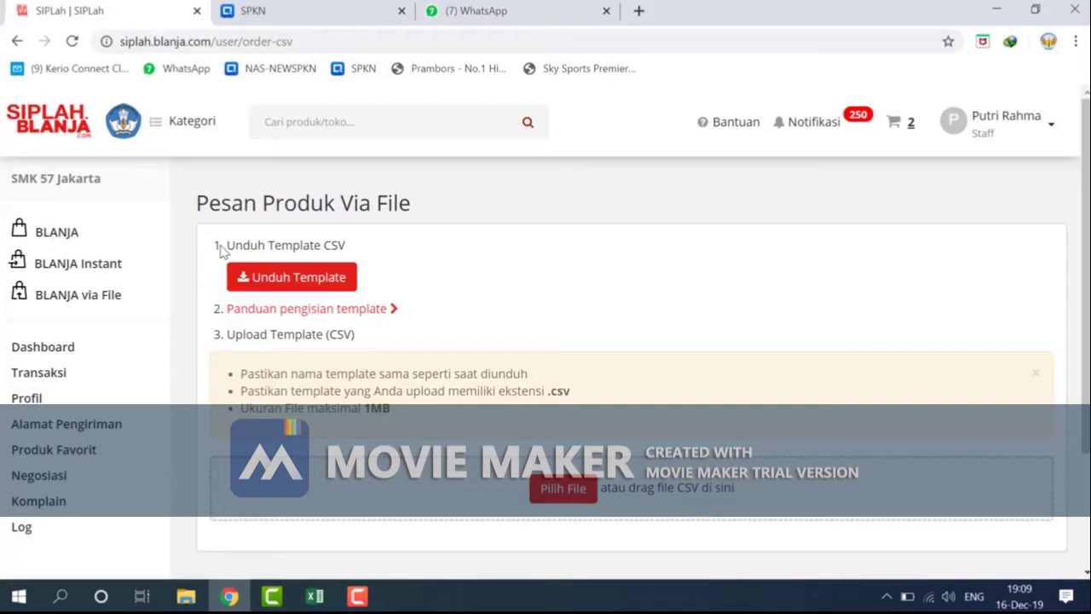
scroll(363, 307, down, 1)
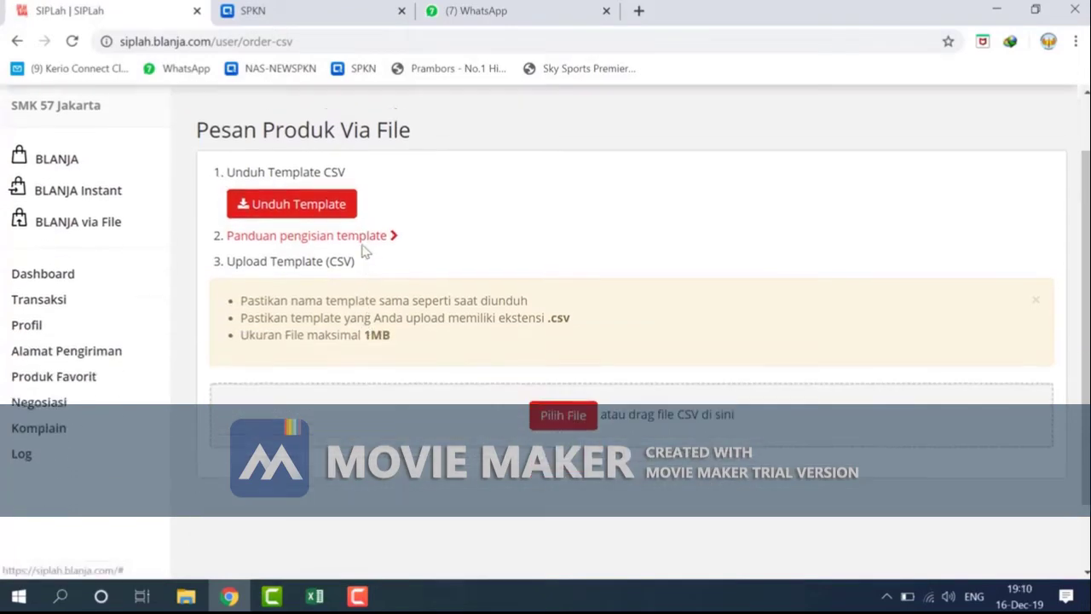
scroll(358, 249, up, 1)
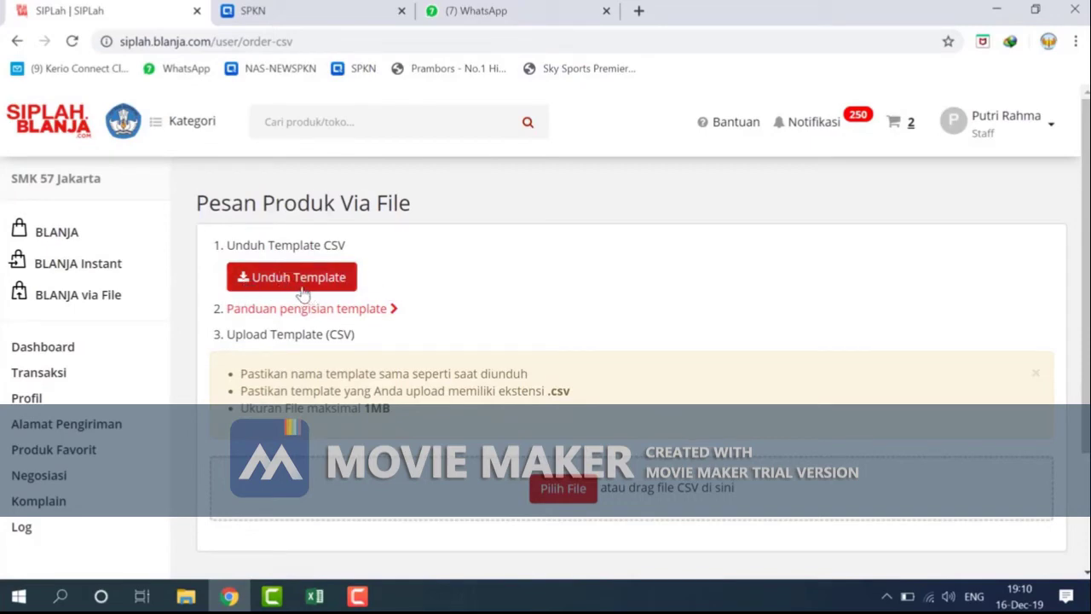
click(273, 284)
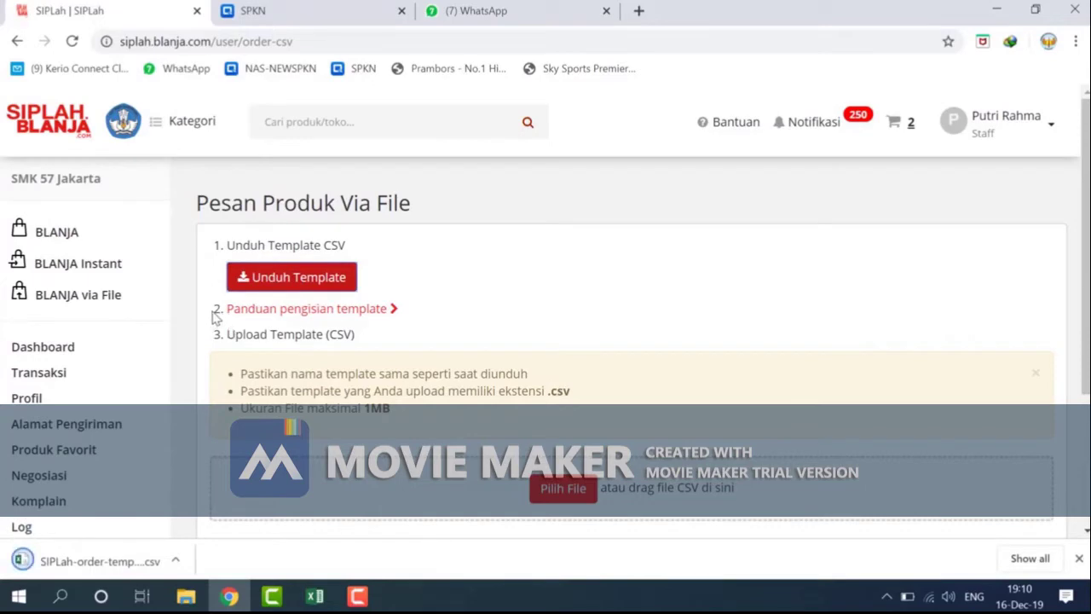
Read the template filling guide (Panduan pengisian template) for the ProductID, quantity and product limit rules, and collapse it.
click(394, 310)
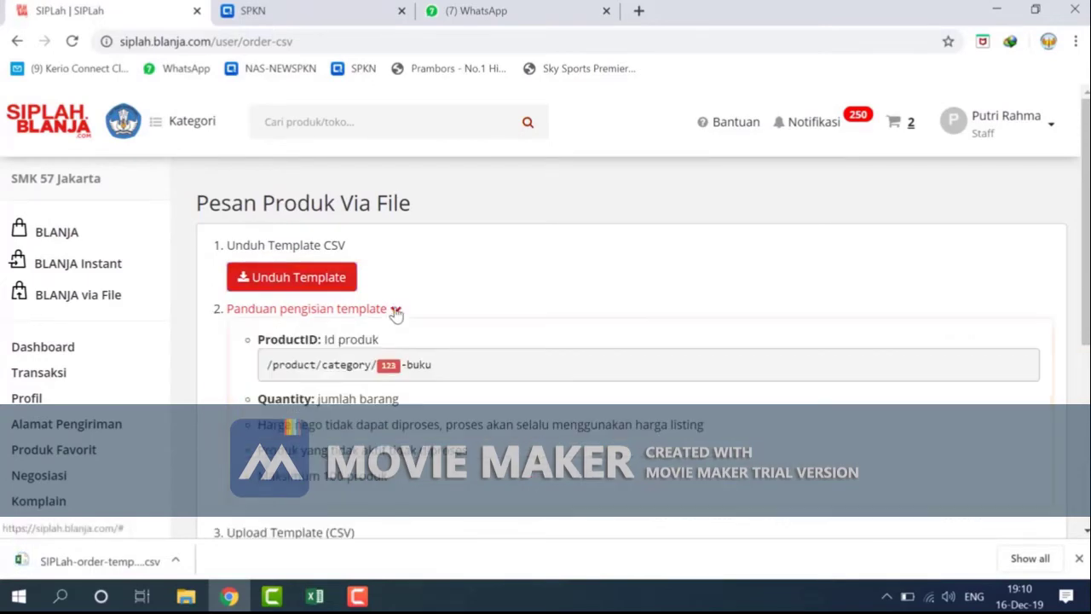
scroll(392, 307, down, 2)
scroll(370, 223, up, 1)
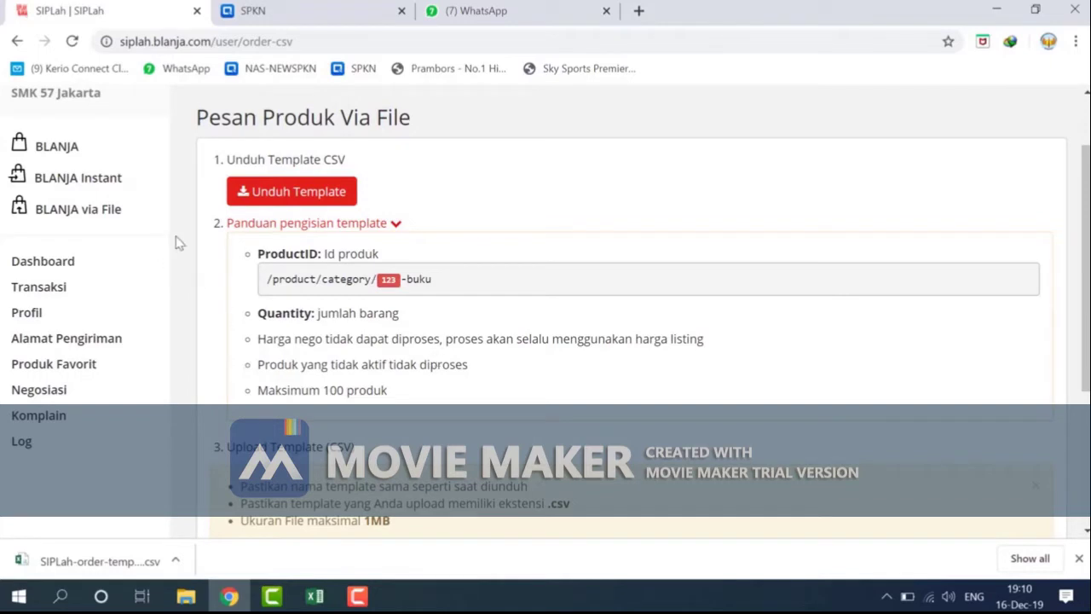
click(383, 228)
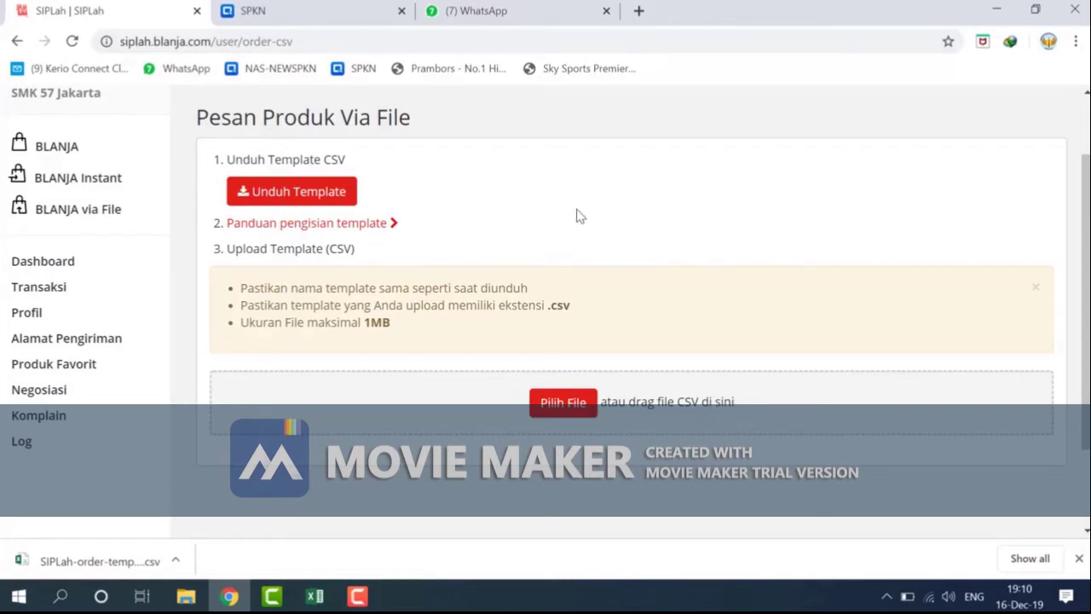
Open the downloaded SIPLah-order-template file in Excel and clear the sample ProductID and Quantity values in row 2.
click(106, 558)
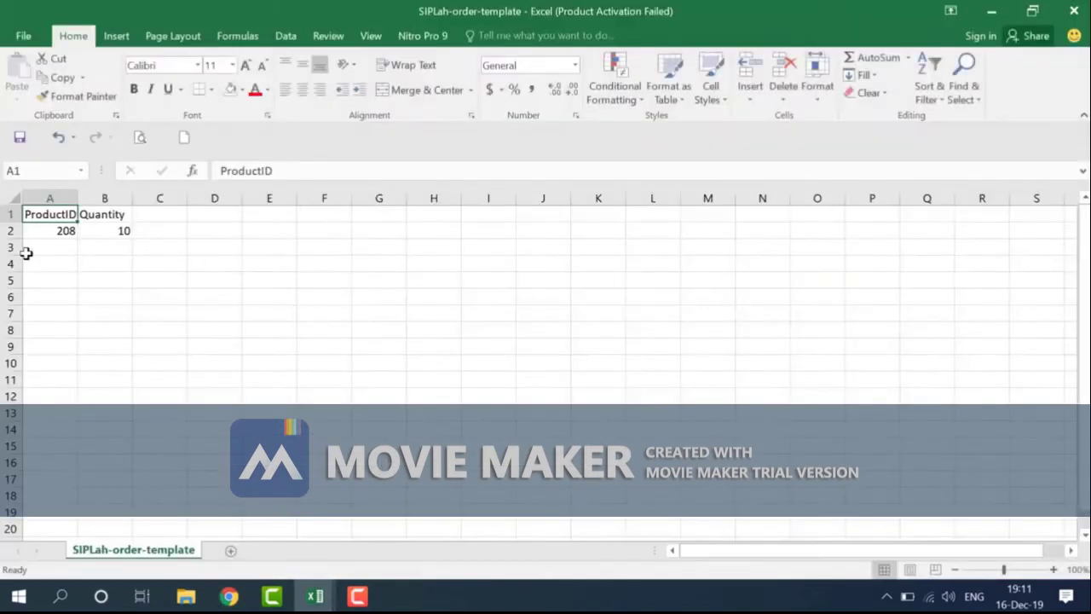
click(47, 233)
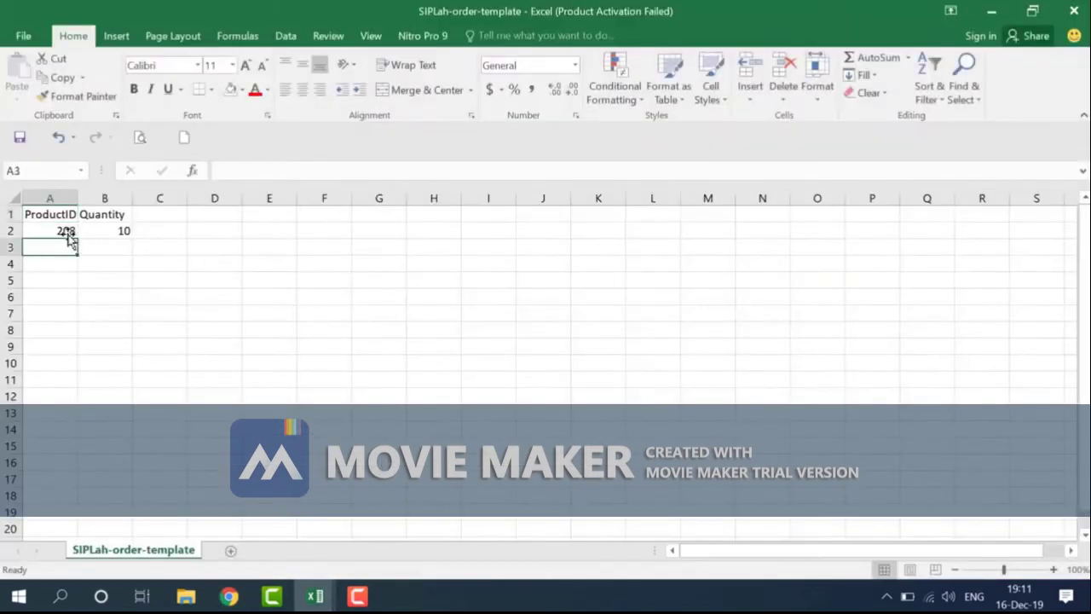
shift+click(114, 230)
key(Delete)
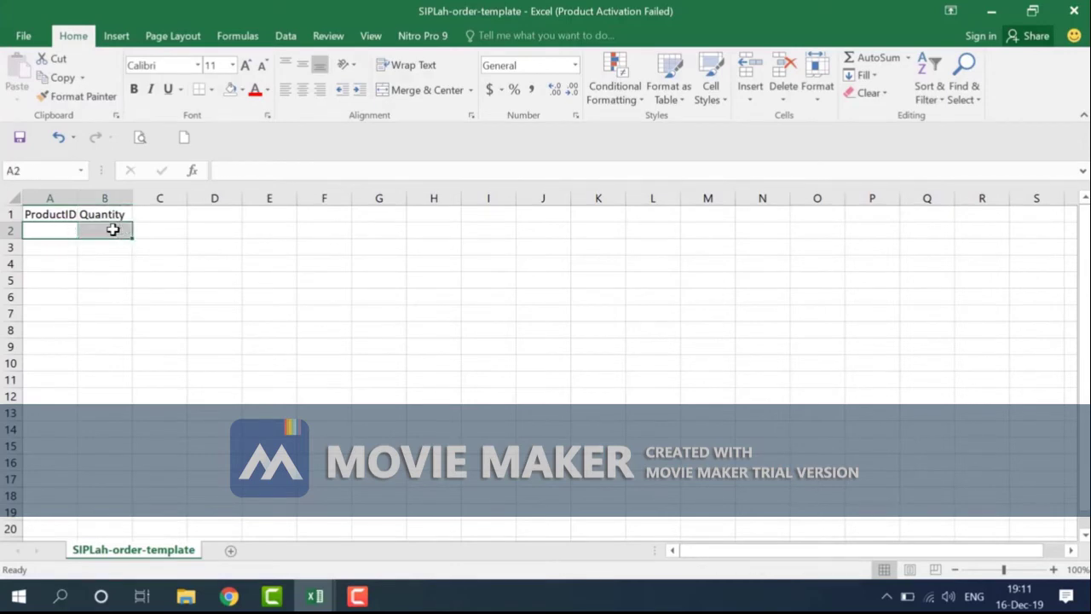
click(266, 296)
click(53, 228)
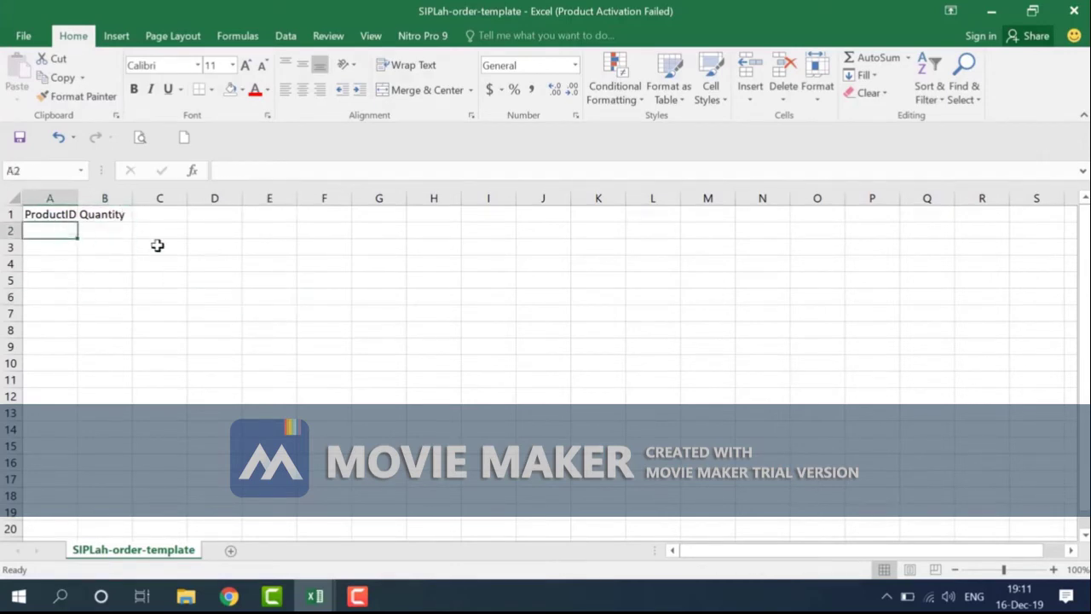
Return to the SIPLah-order-template sheet and go over the empty ProductID and Quantity cells from row 2 down.
click(245, 601)
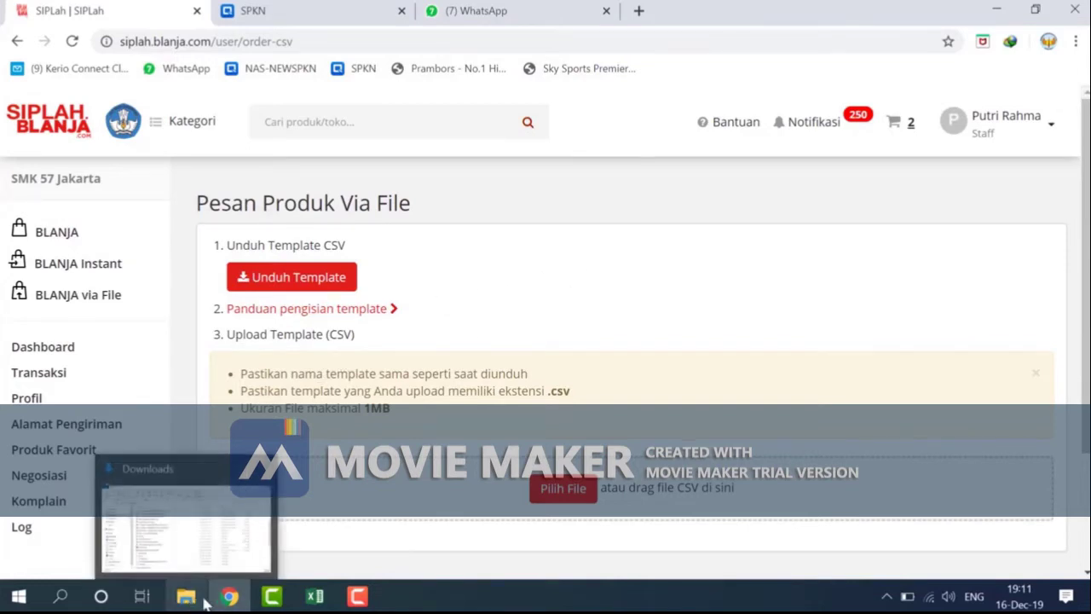
mouse_move(228, 596)
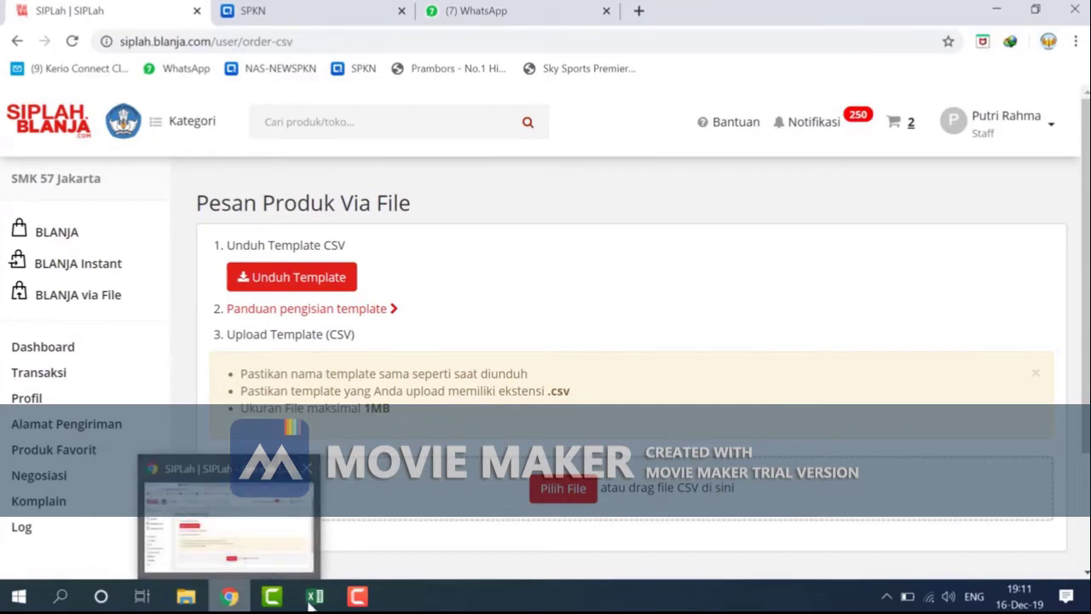
mouse_move(316, 601)
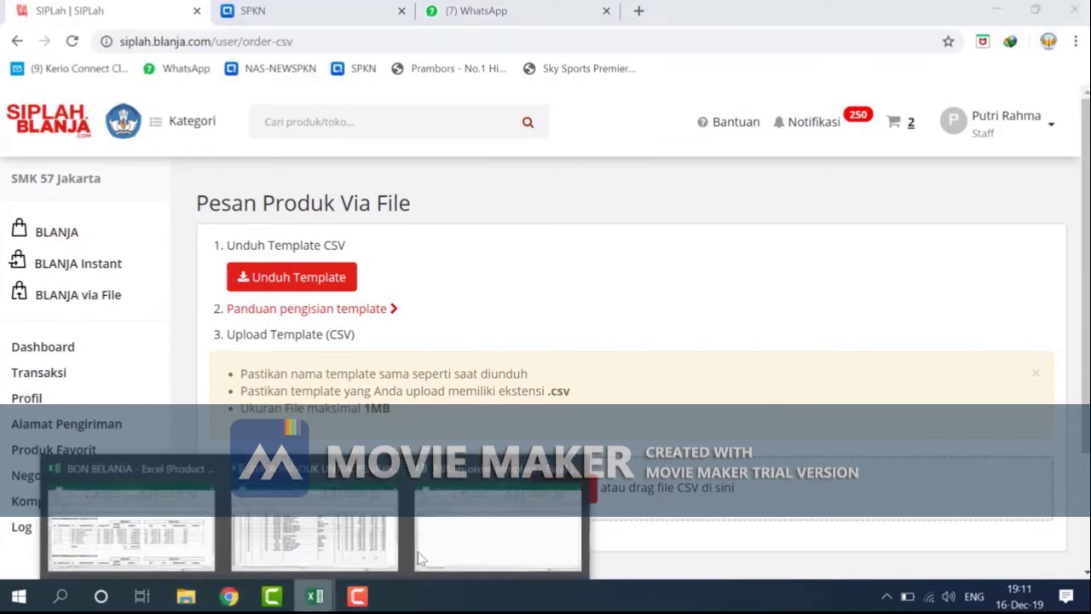
click(514, 521)
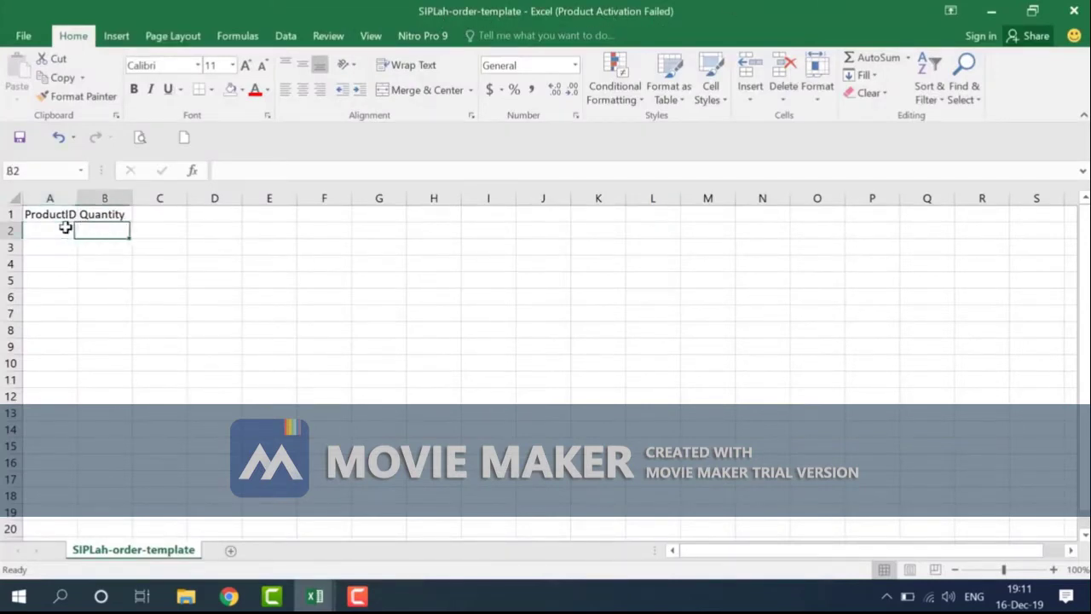
key(shift+Down)
key(shift+Down)
key(shift+Down)
key(shift+Down)
key(shift+Down)
key(shift+Down)
key(shift+Down)
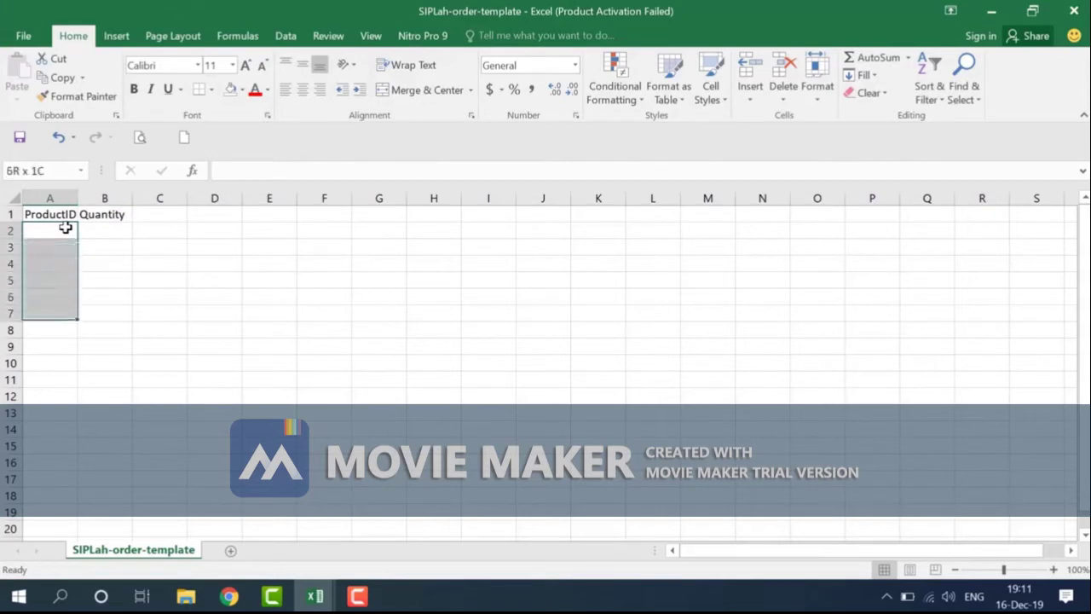
key(Right)
key(shift+Down)
key(shift+Down)
key(shift+Down)
key(shift+Down)
key(shift+Down)
key(shift+Down)
key(shift+Down)
key(shift+Down)
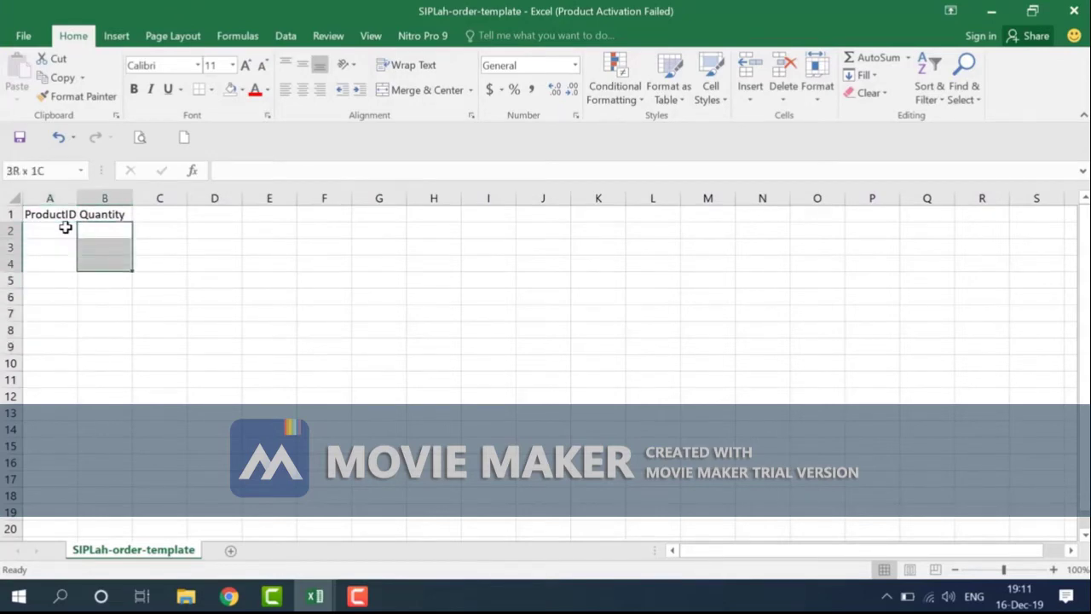
key(Up)
key(Left)
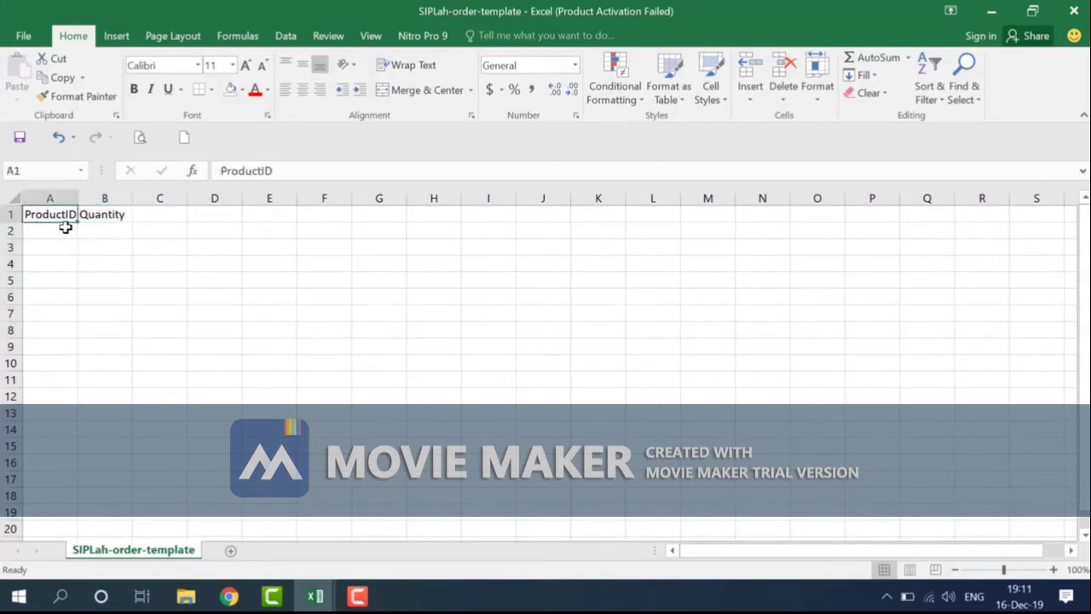
key(Down)
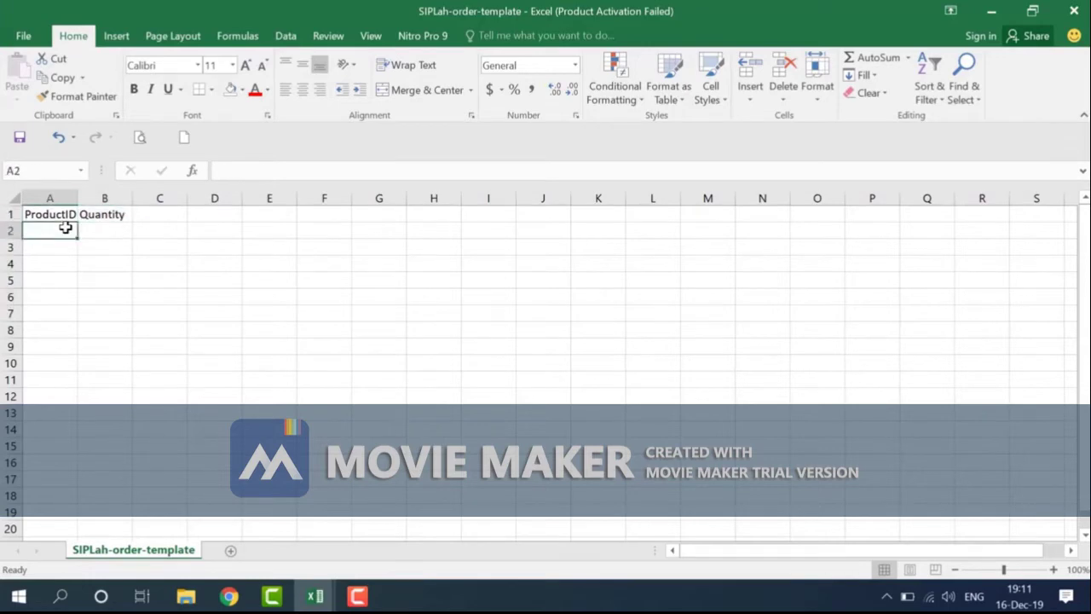
key(shift+Right)
key(shift+Down)
key(shift+Down)
key(shift+Down)
key(shift+Down)
key(shift+Down)
key(shift+Down)
key(shift+Down)
key(shift+Down)
key(Right)
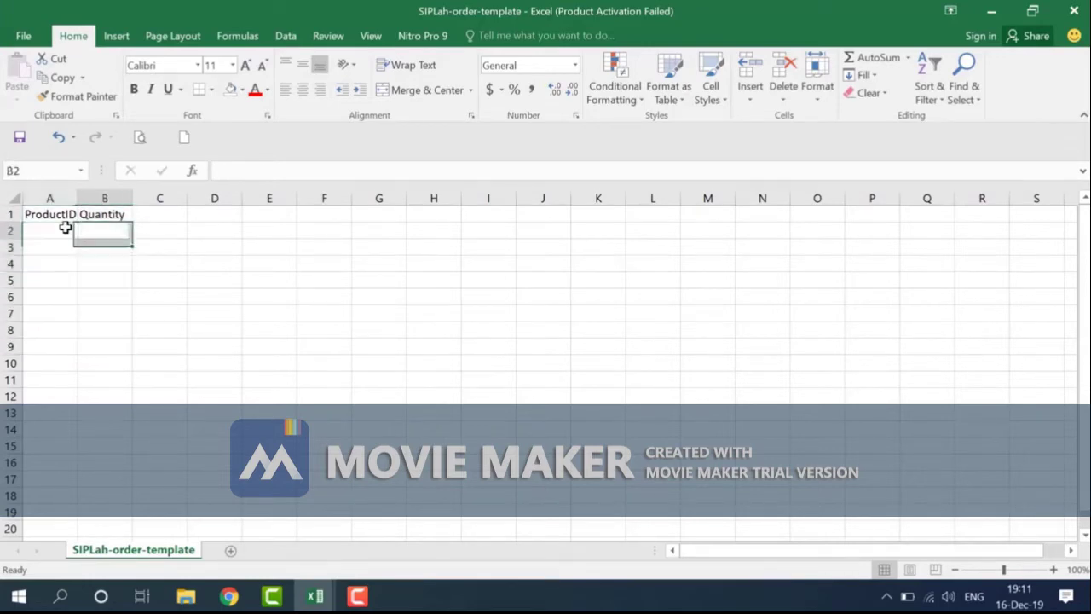
key(Left)
key(shift+Right)
key(Down)
key(Up)
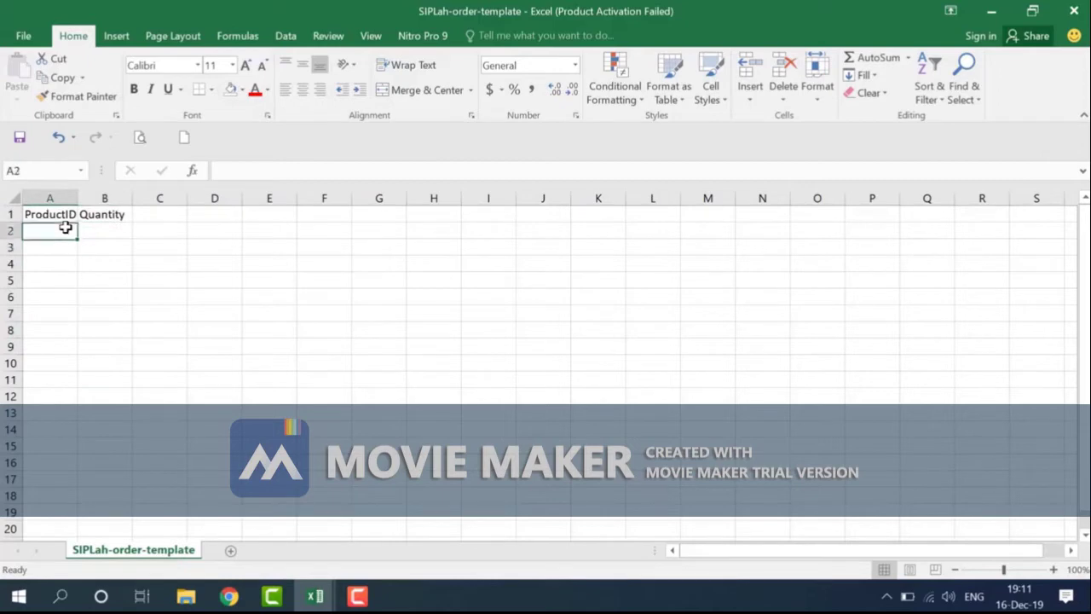
key(Down)
key(Up)
key(shift+Down)
key(shift+Down)
key(shift+Down)
key(shift+Down)
key(shift+Down)
key(shift+Down)
key(shift+Down)
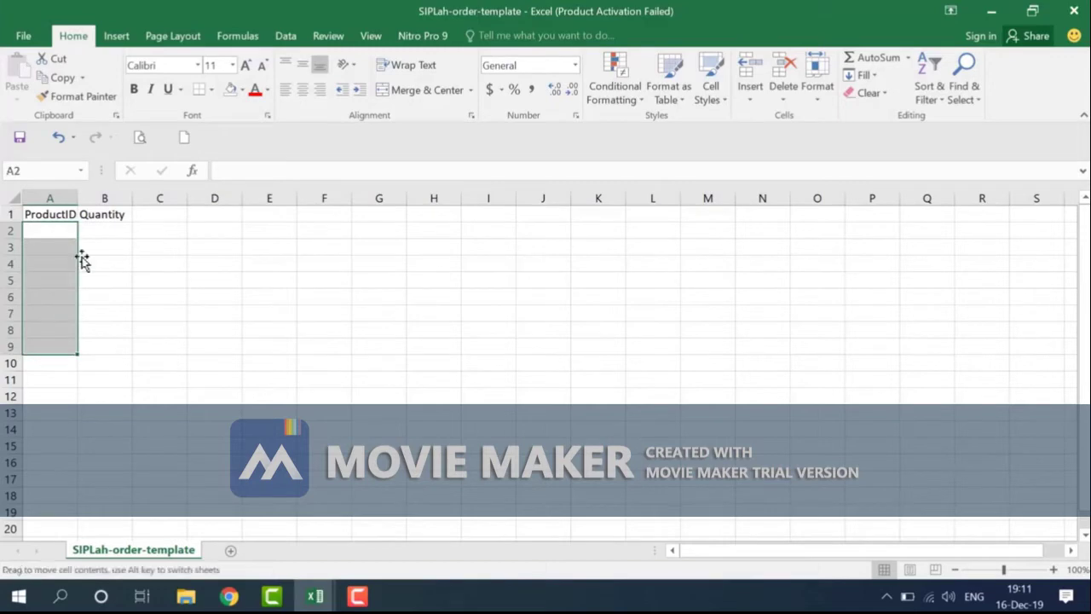
Switch back to SIPLah in Chrome and review how the template guide locates the product ID in a product address.
click(229, 595)
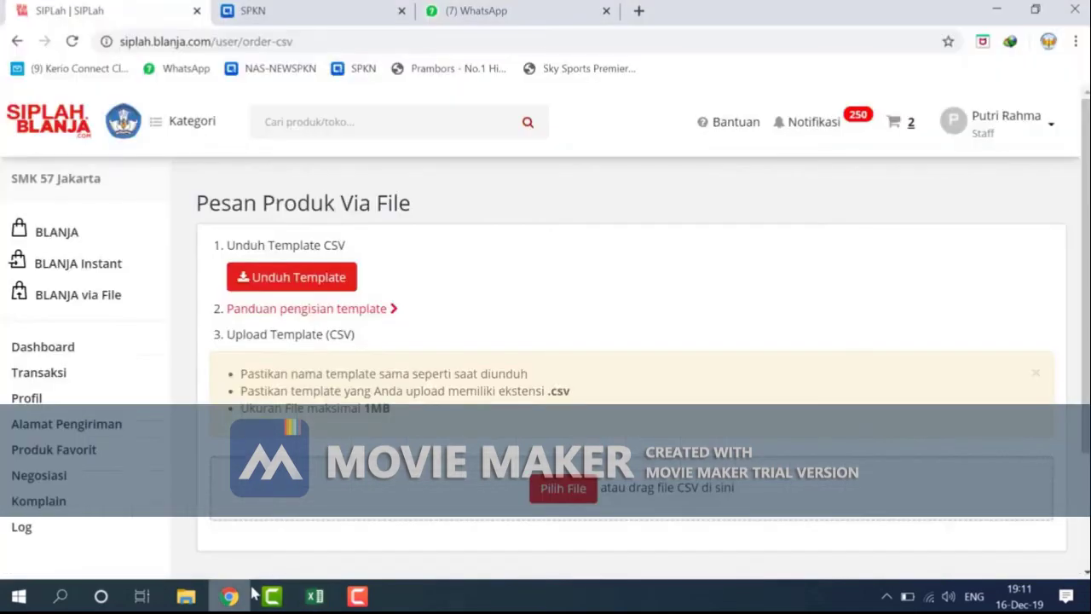
click(333, 314)
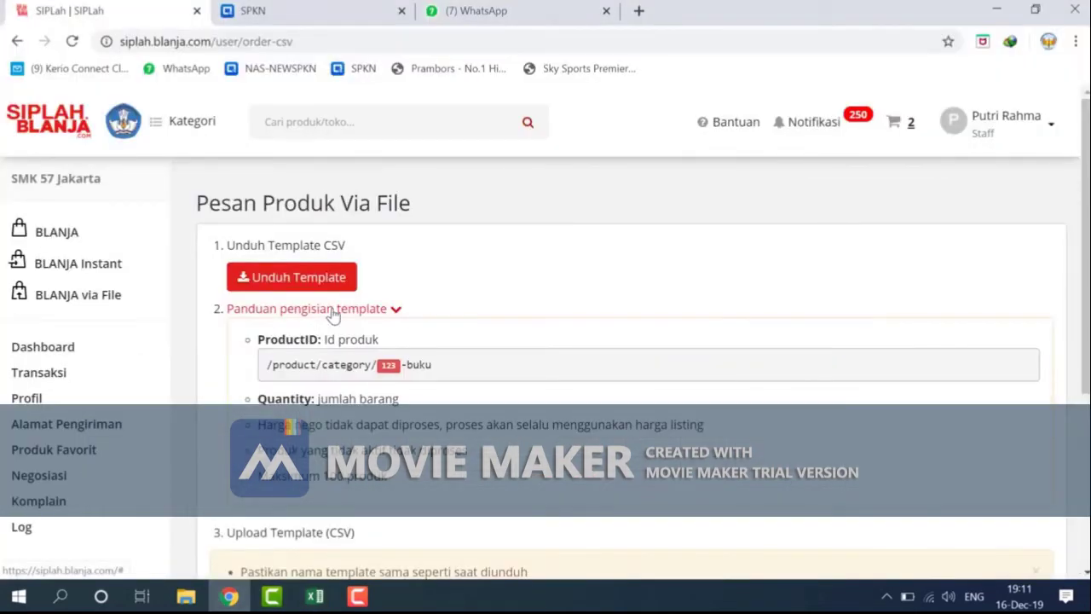
click(332, 311)
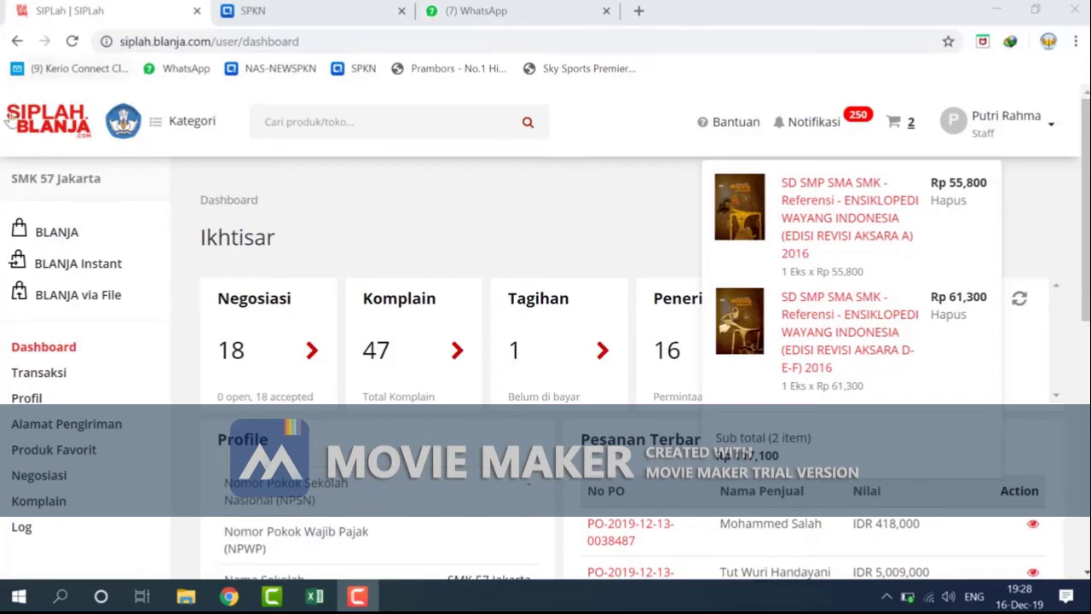
Search SIPLah for "wayang" in all categories and show the preview of the cart's contents.
click(384, 125)
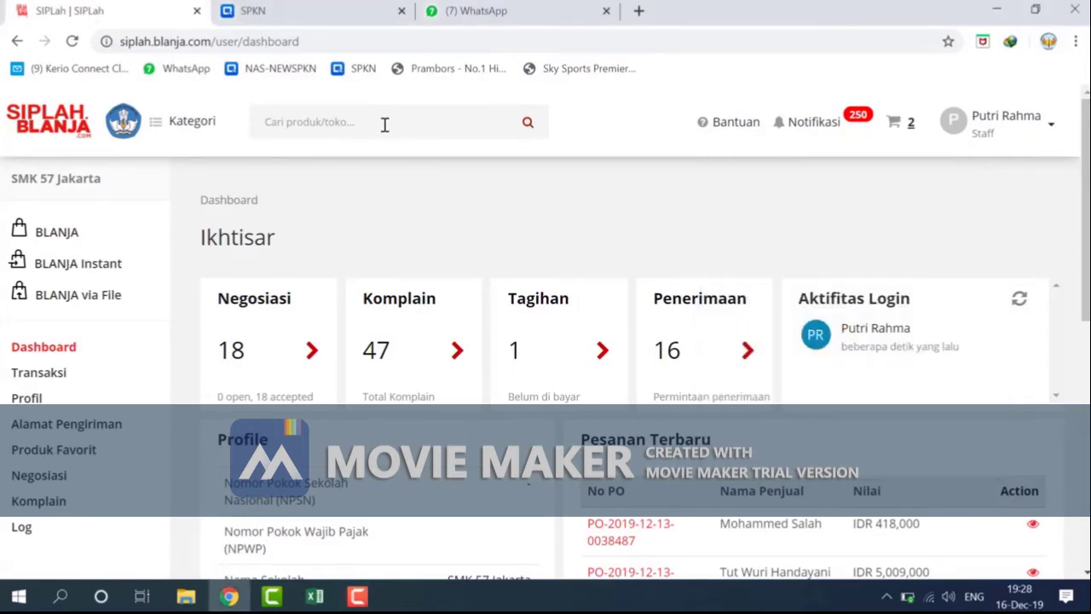
text(waya)
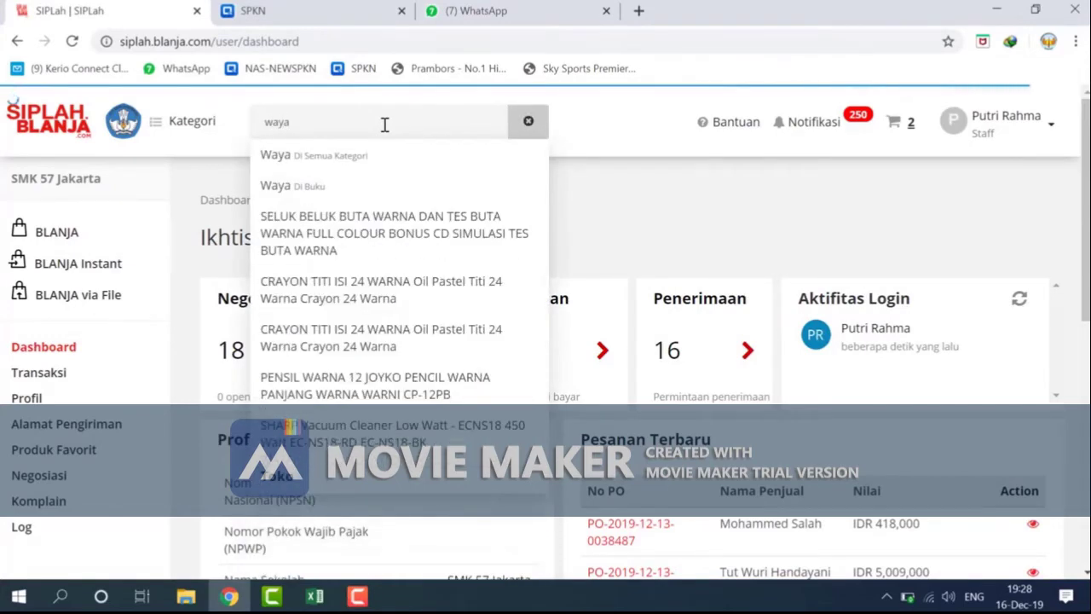
text(ng)
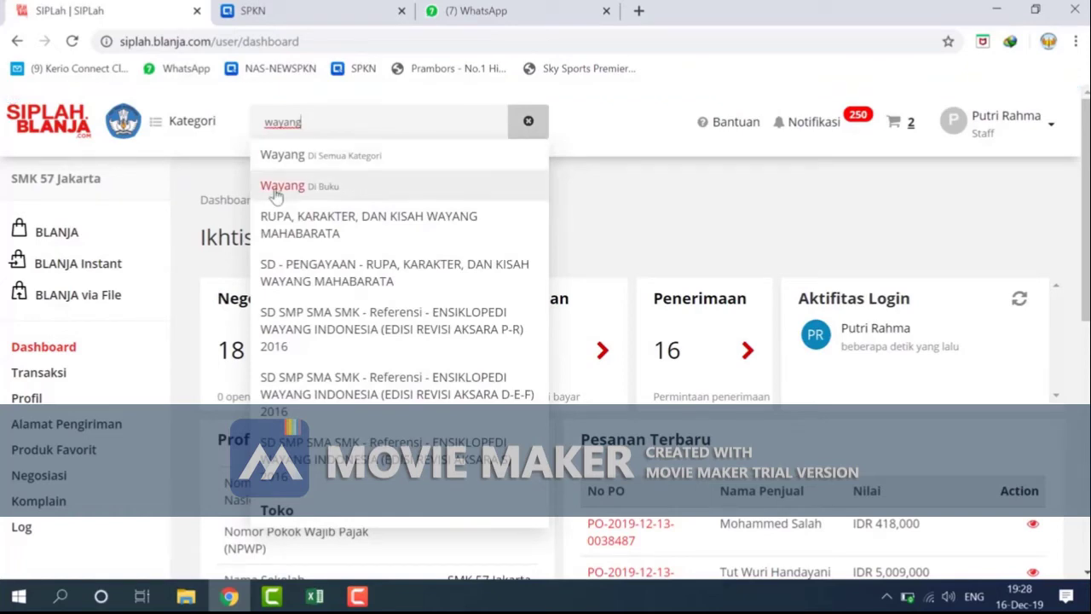
click(305, 166)
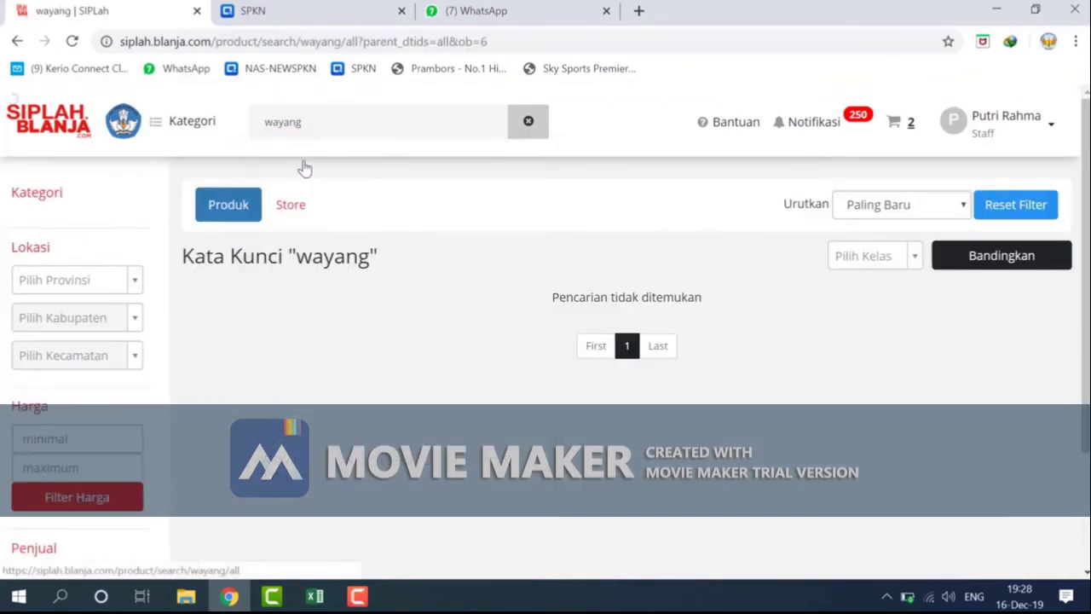
click(910, 126)
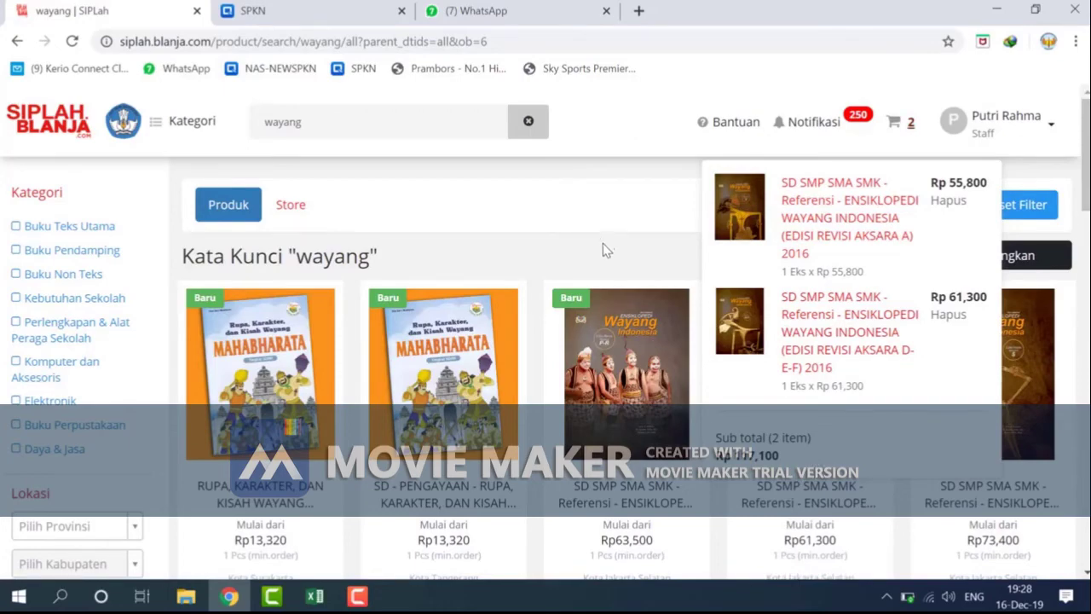
Browse the "wayang" search results and look through the books on page 3.
scroll(602, 248, down, 10)
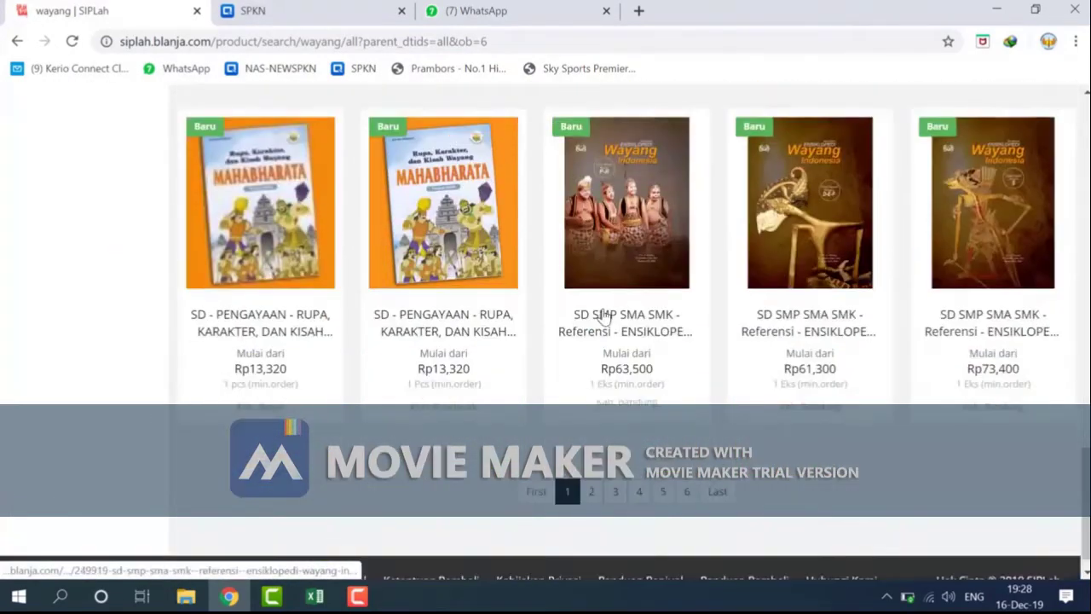
click(573, 465)
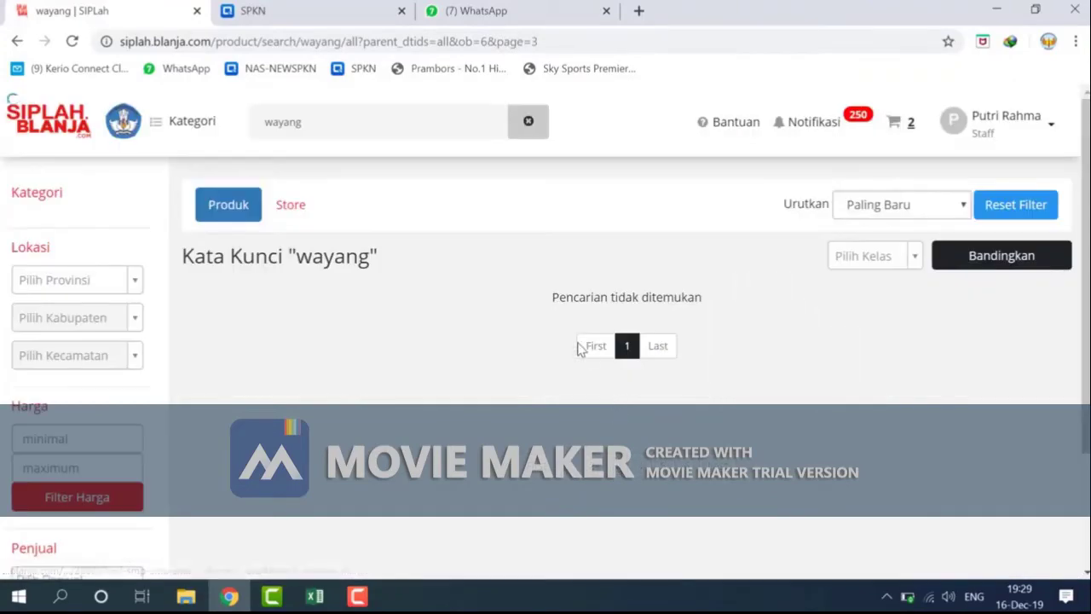
scroll(576, 354, down, 3)
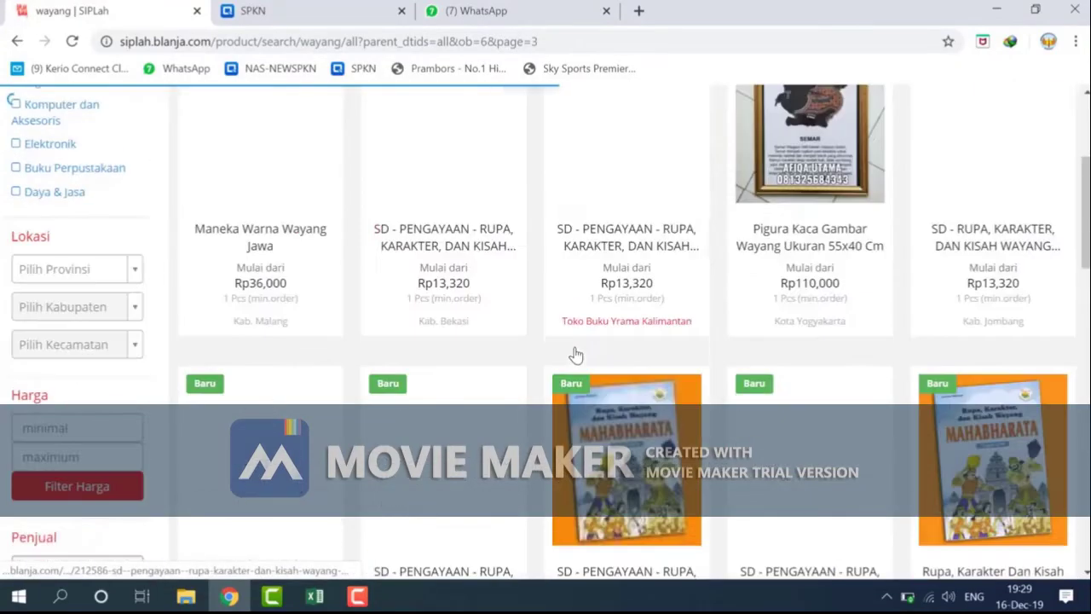
scroll(579, 354, down, 5)
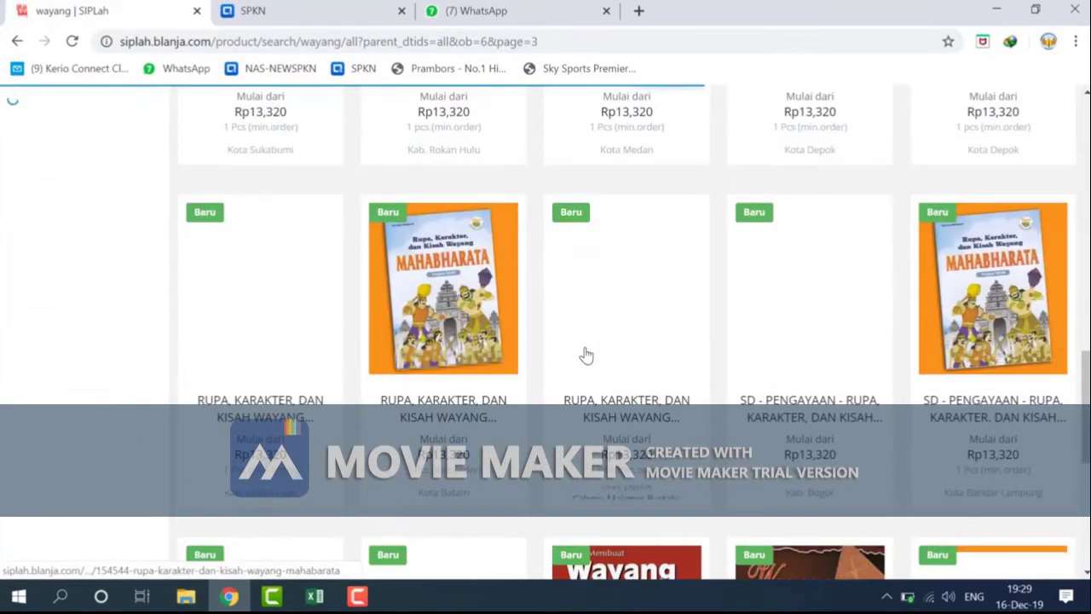
scroll(586, 355, down, 5)
Add one copy of Ensiklopedi Wayang Indonesia (Edisi Revisi Aksara B-C) from page 2 of the results to the cart and proceed to checkout.
click(592, 465)
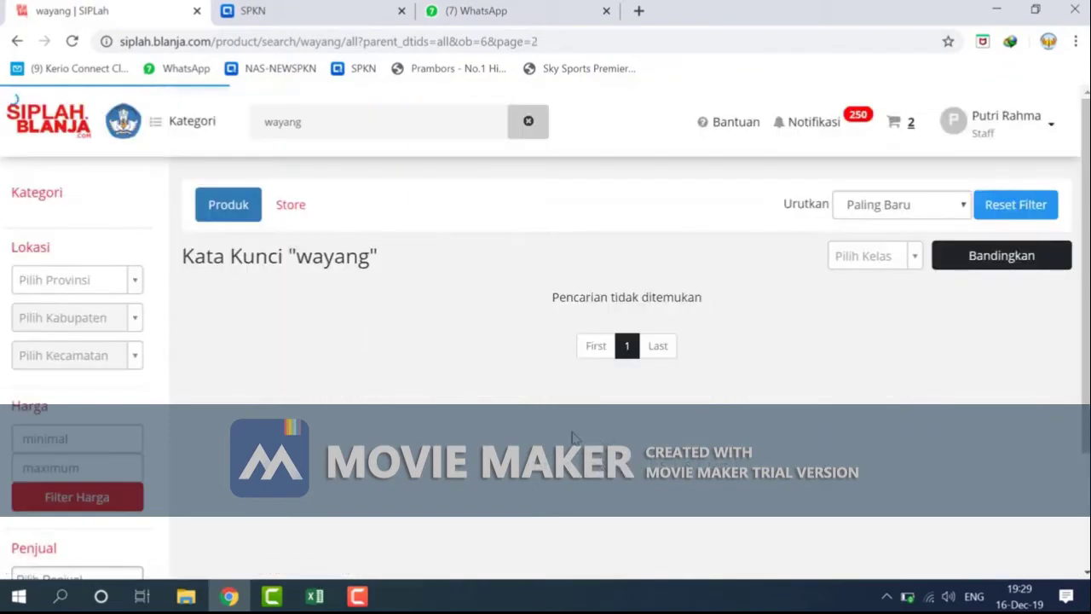
scroll(694, 398, down, 3)
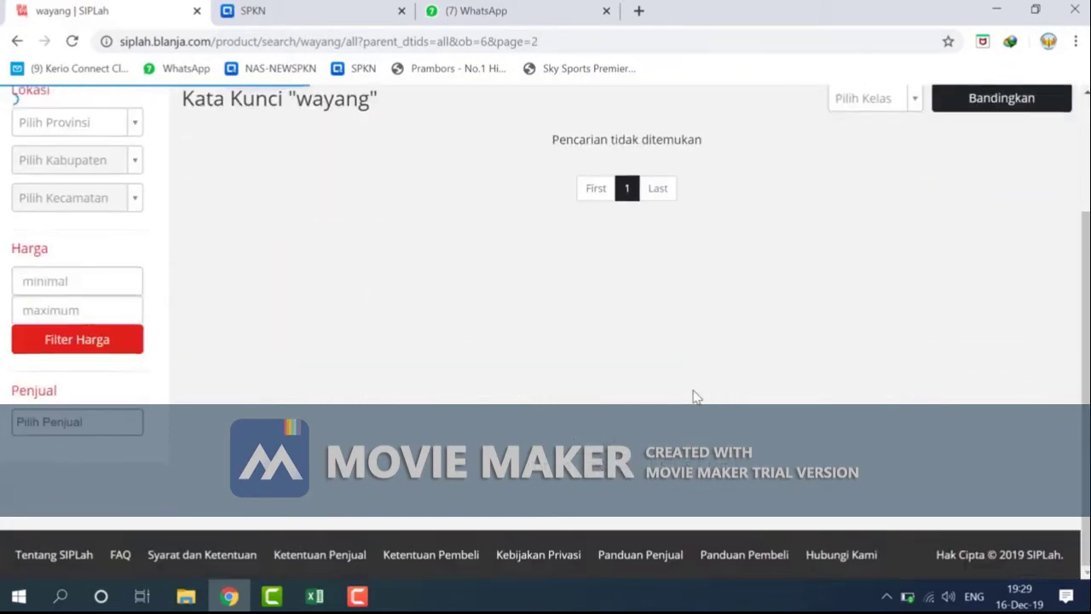
scroll(648, 242, up, 3)
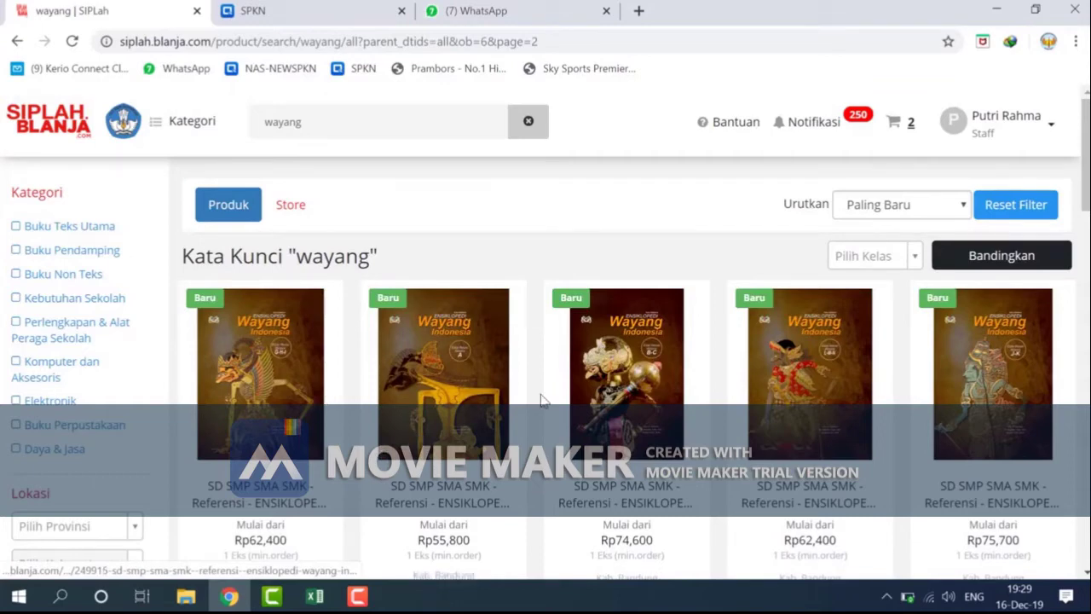
click(579, 394)
scroll(572, 395, down, 3)
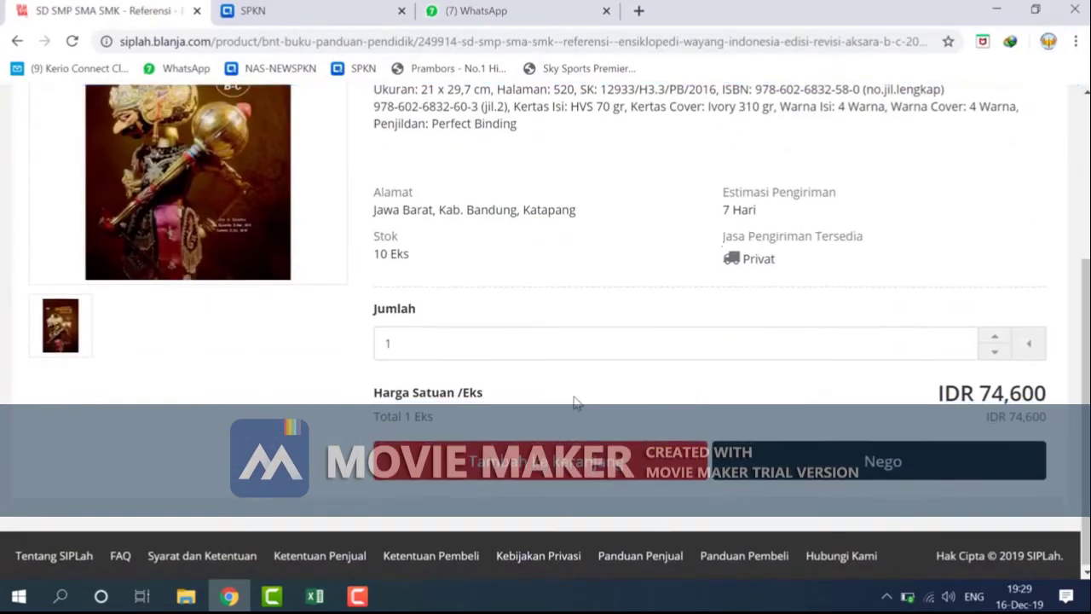
click(410, 345)
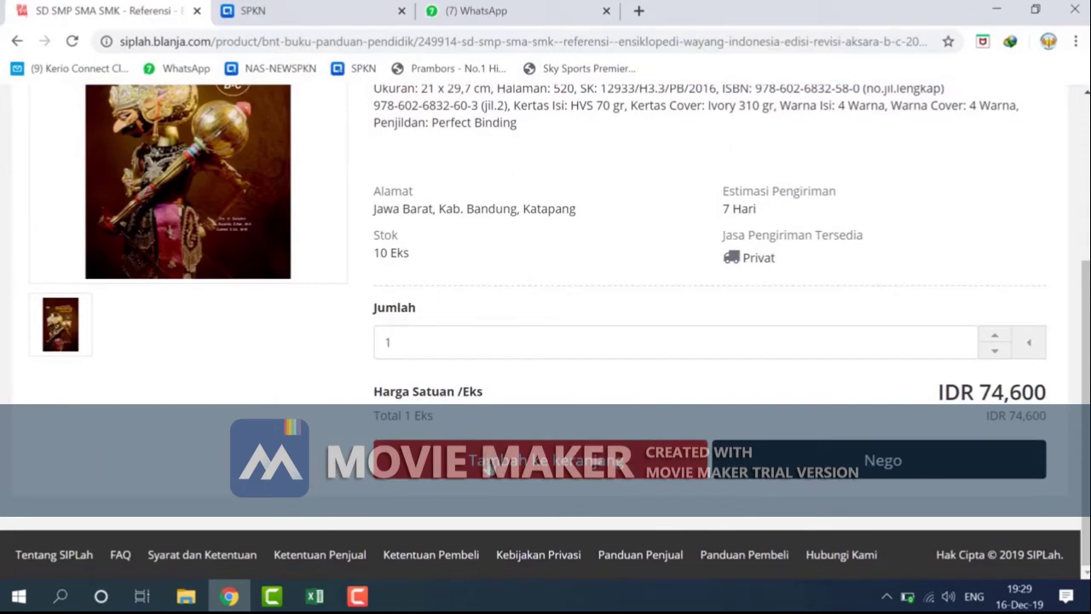
click(491, 465)
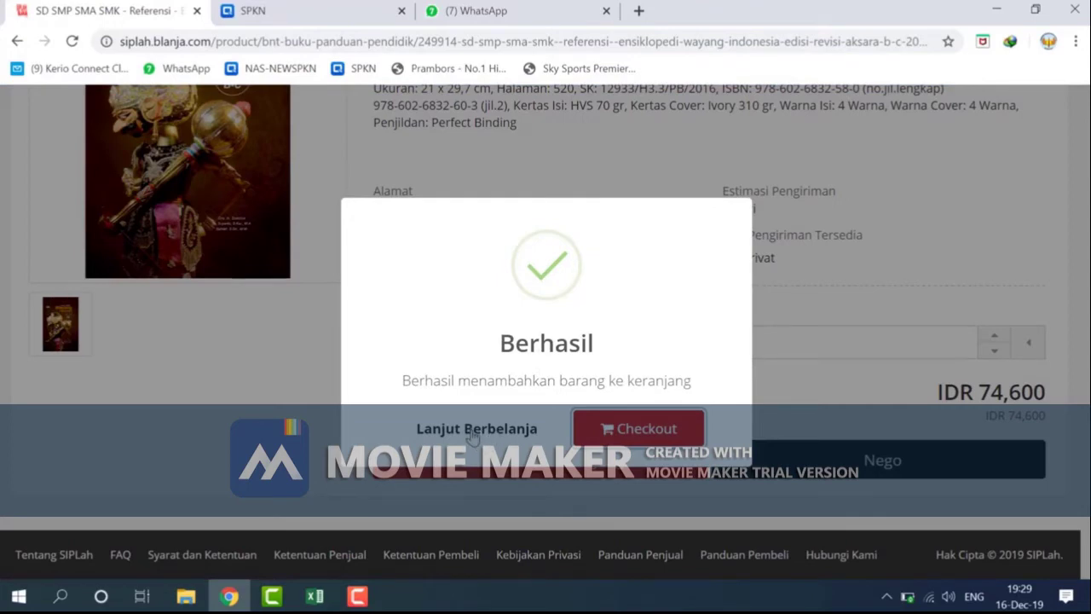
click(643, 437)
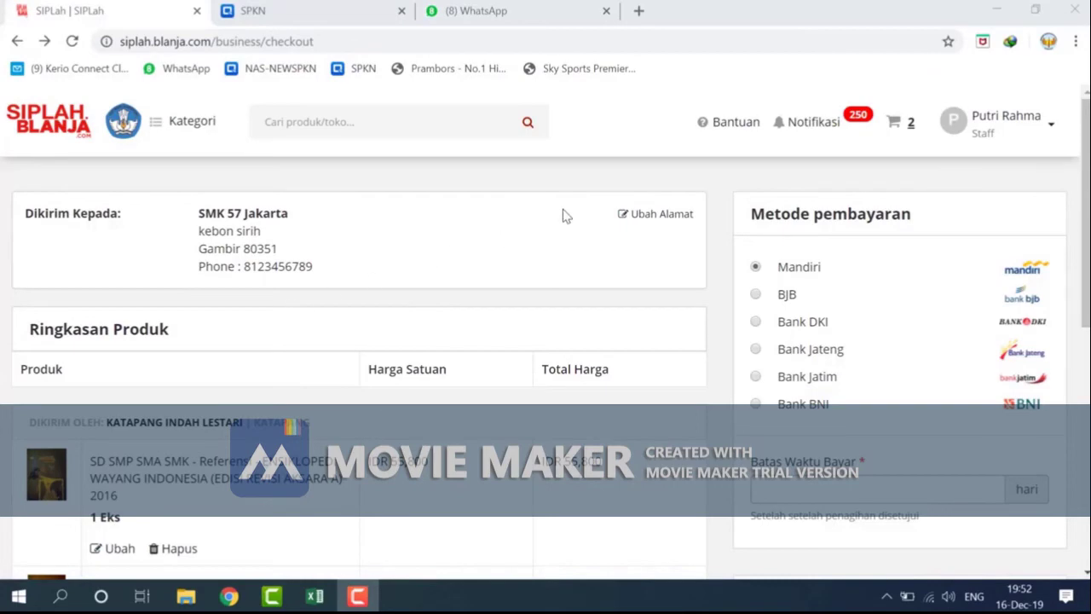
Review the checkout's delivery address and the product summary with unit and total prices.
scroll(559, 220, down, 1)
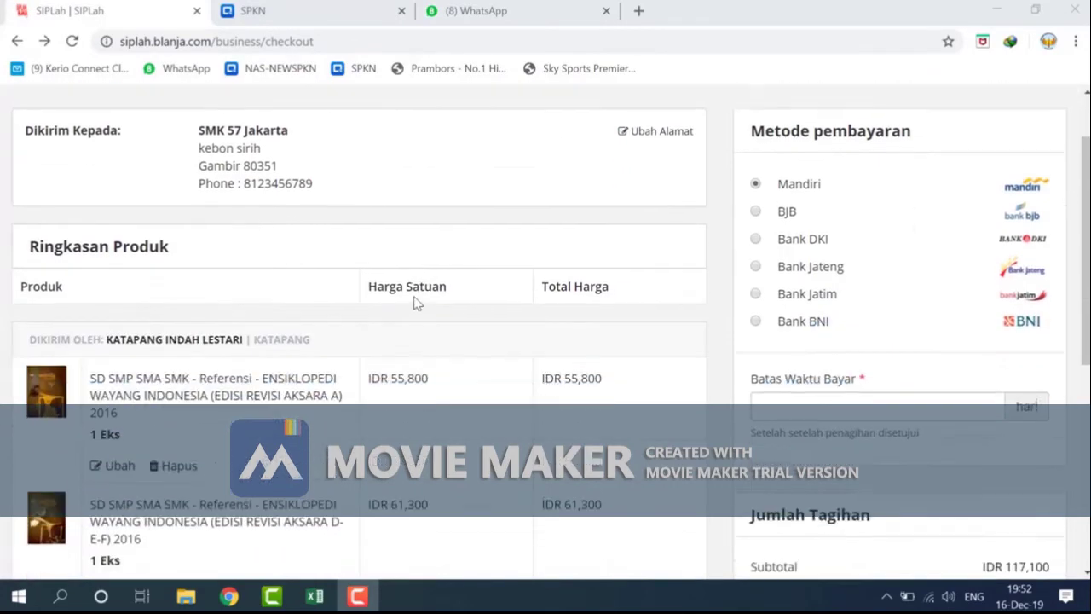
scroll(201, 388, down, 3)
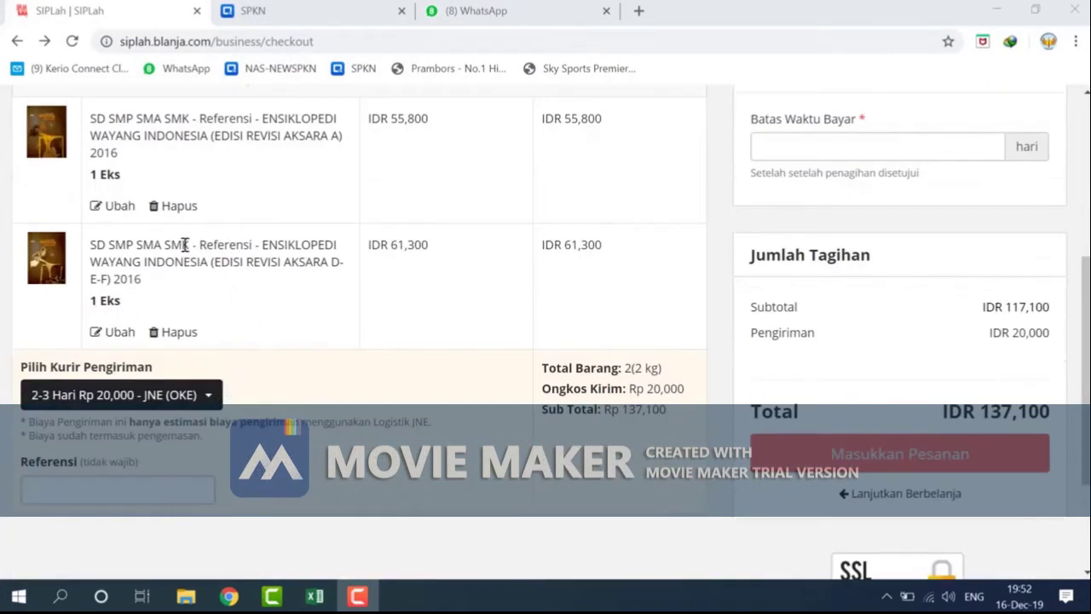
scroll(153, 224, up, 1)
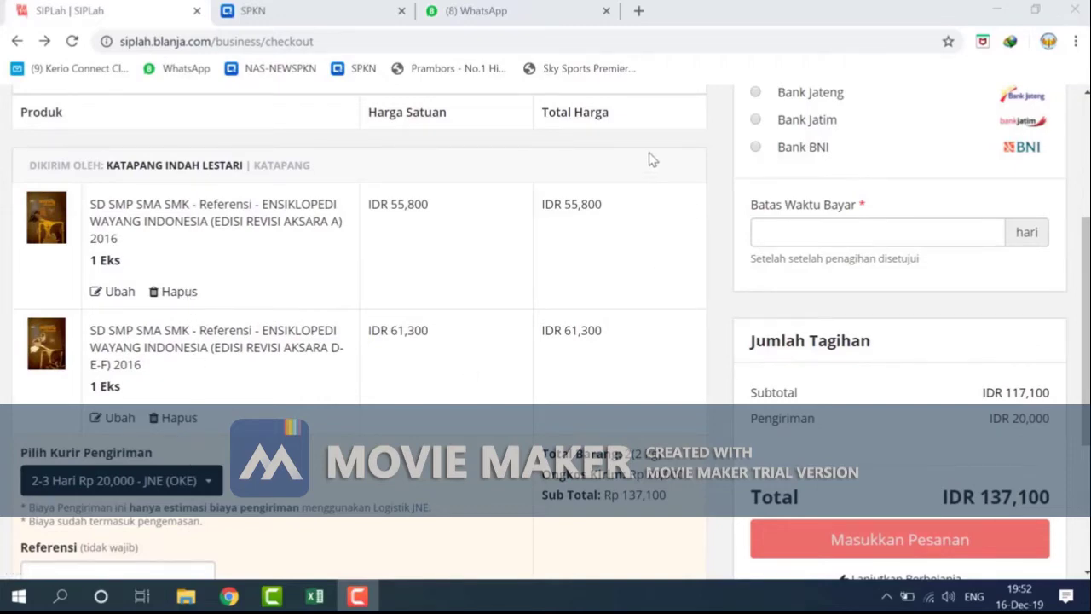
scroll(651, 159, up, 2)
scroll(348, 224, down, 2)
scroll(221, 436, down, 1)
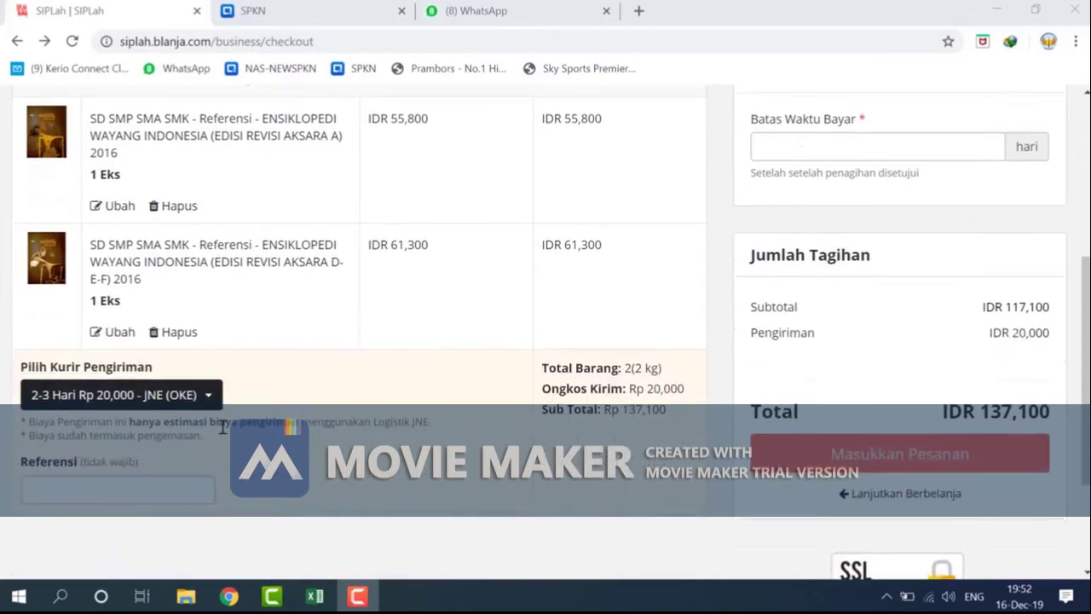
Look through the available delivery couriers for the order and close the list without choosing another one.
click(214, 395)
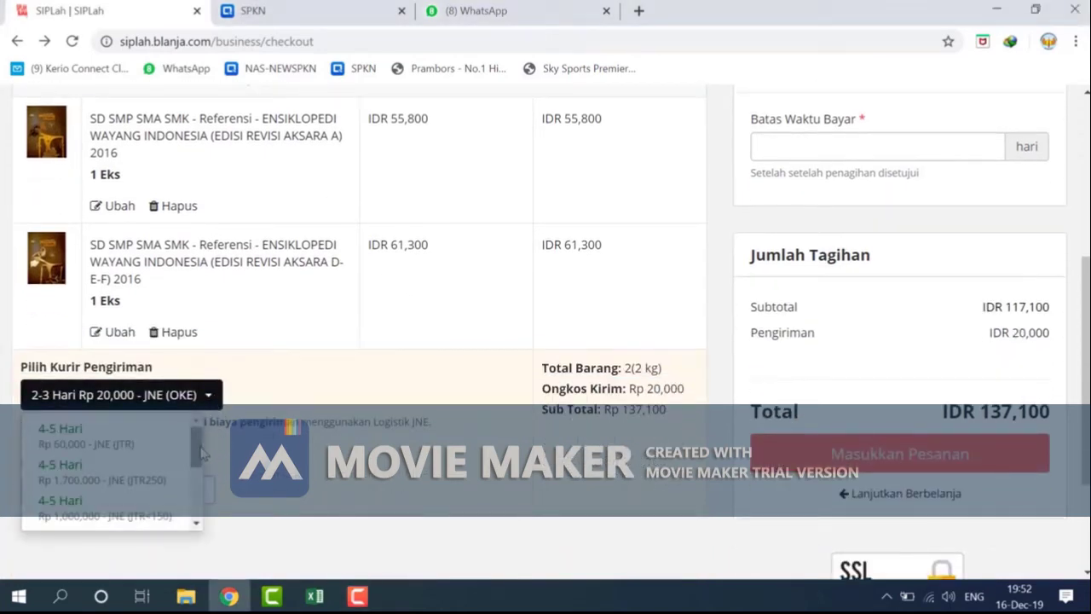
scroll(197, 448, down, 3)
scroll(196, 439, up, 3)
click(206, 396)
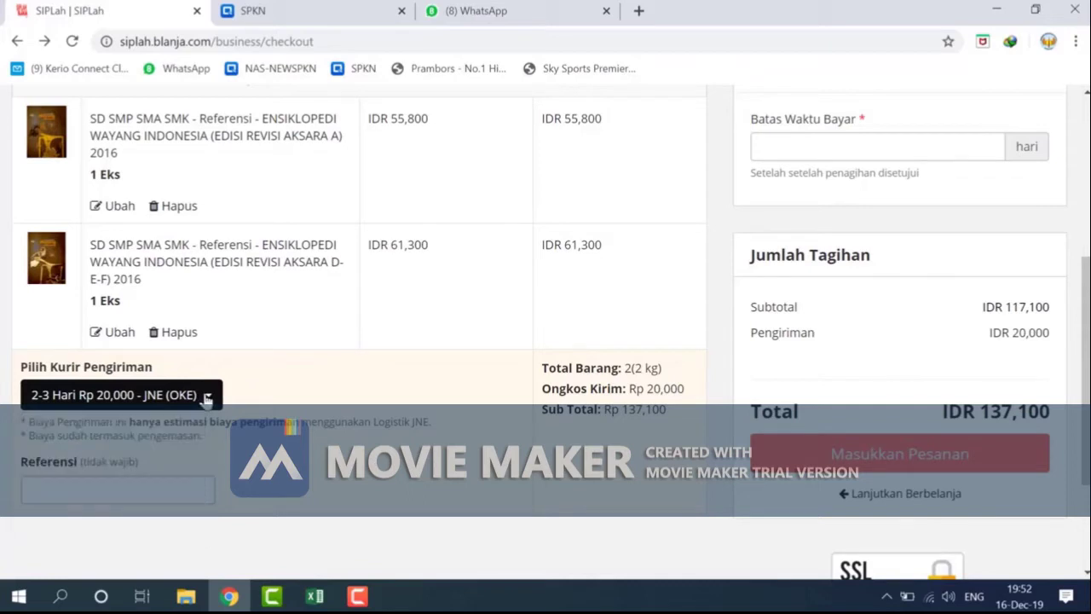
click(207, 396)
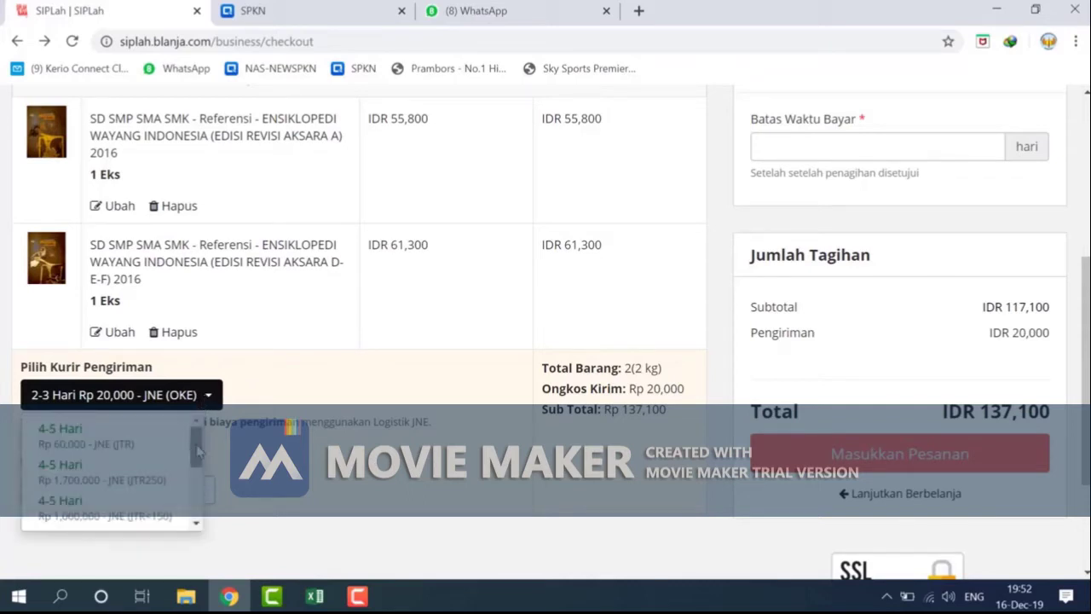
mouse_move(198, 452)
mouse_down()
mouse_move(198, 507)
mouse_move(198, 439)
mouse_up()
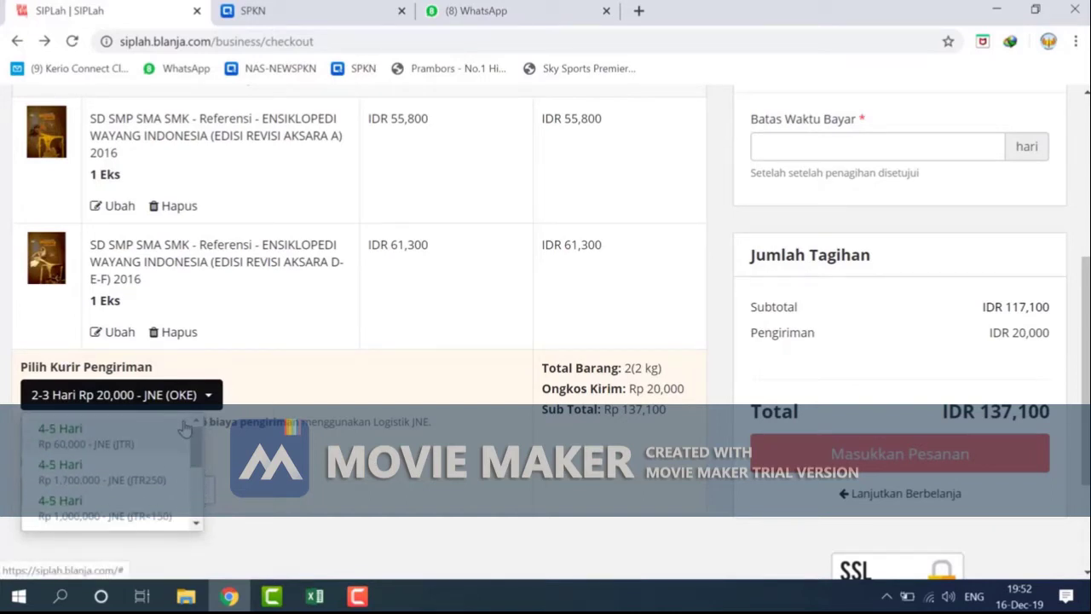
click(375, 281)
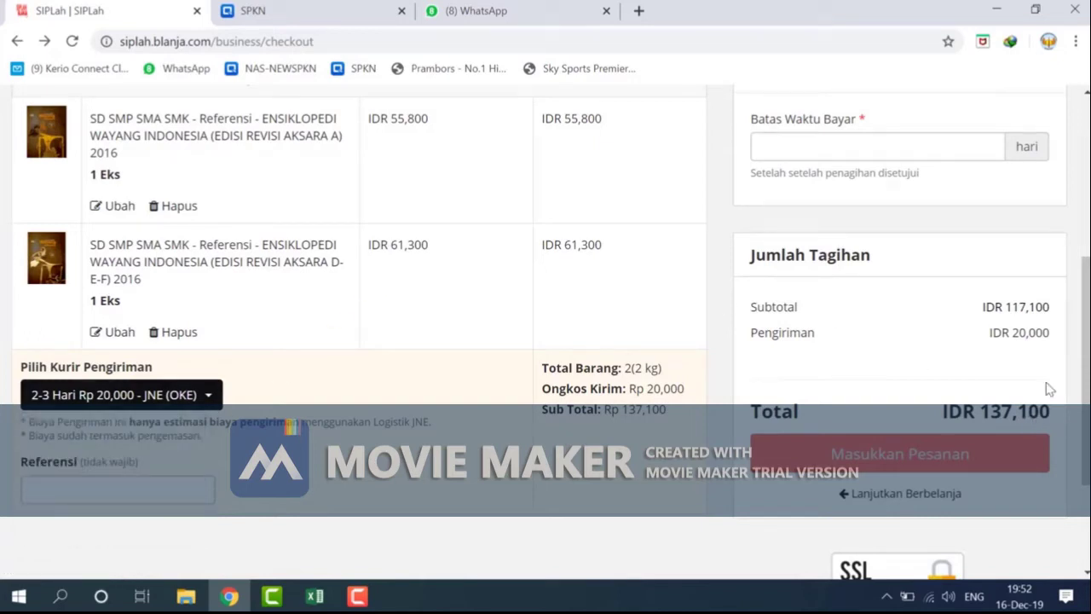
Go over the bill total, the optional Referensi field and the available payment methods.
scroll(849, 324, down, 1)
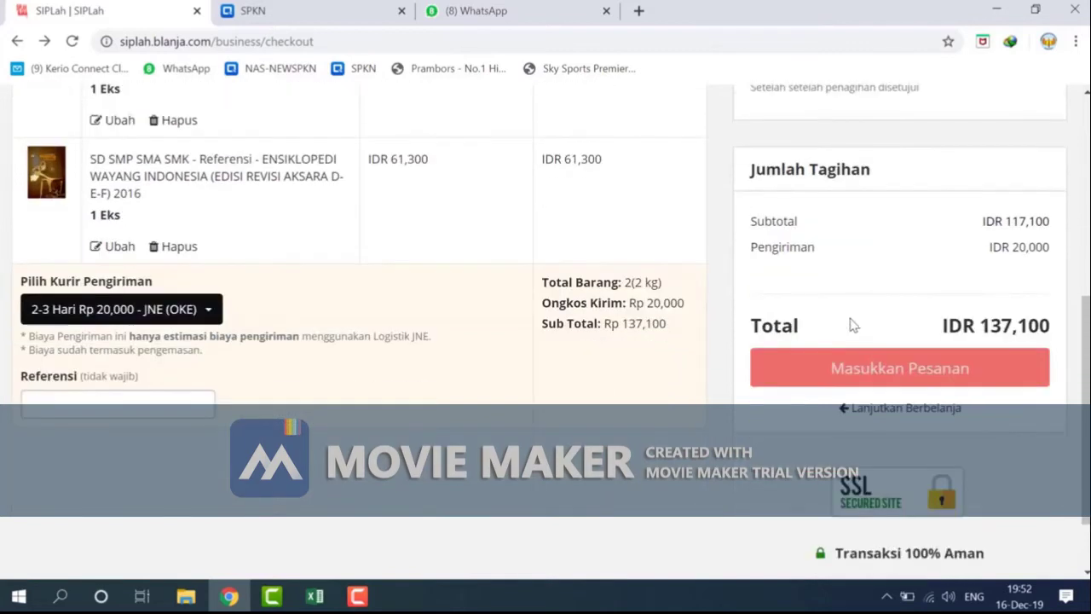
scroll(853, 313, up, 1)
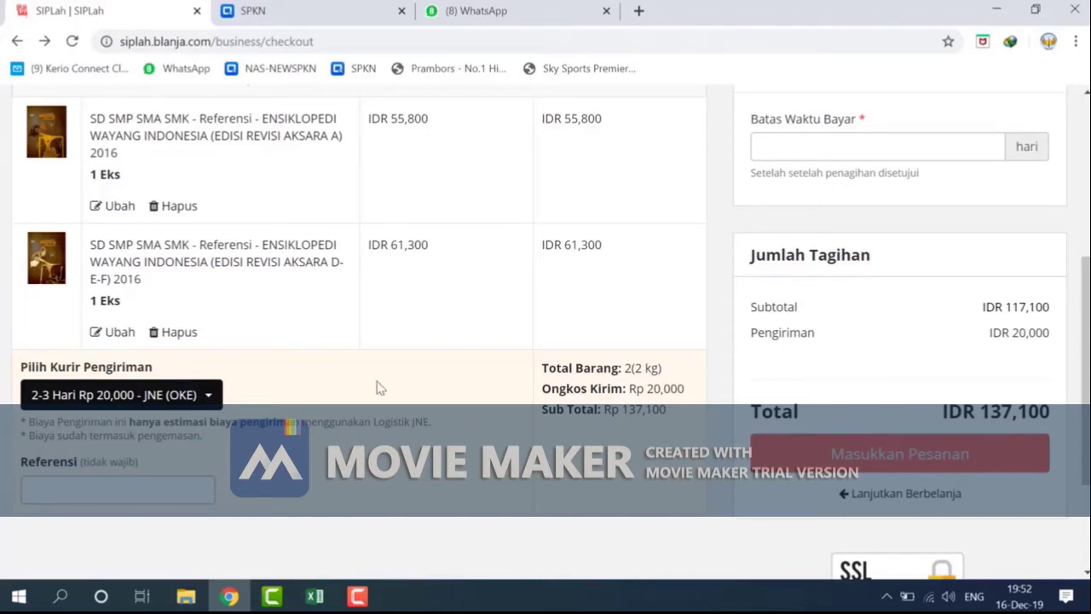
scroll(825, 276, down, 2)
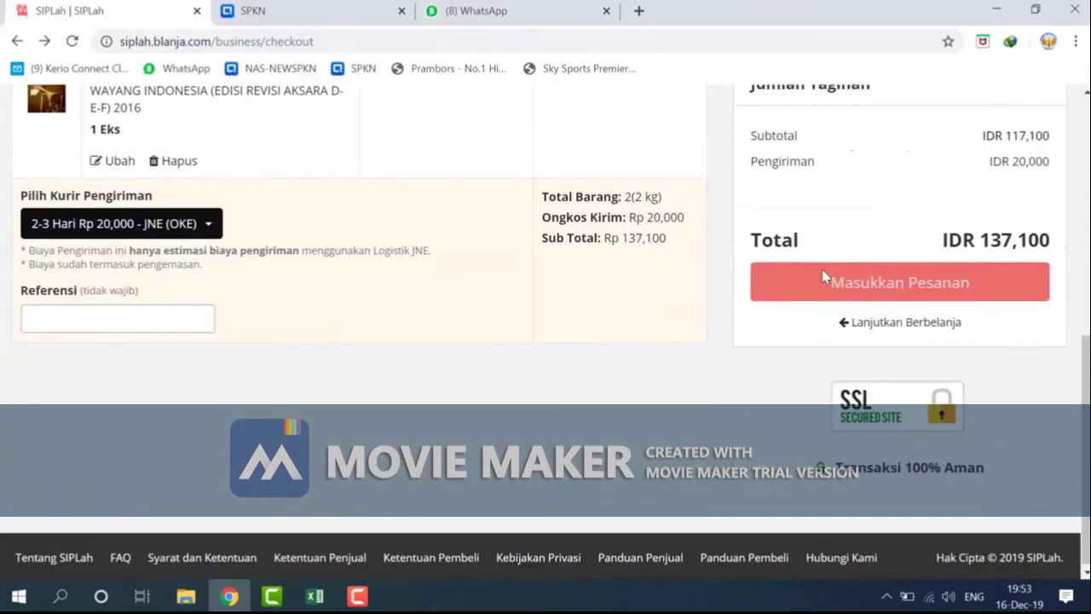
scroll(797, 316, up, 1)
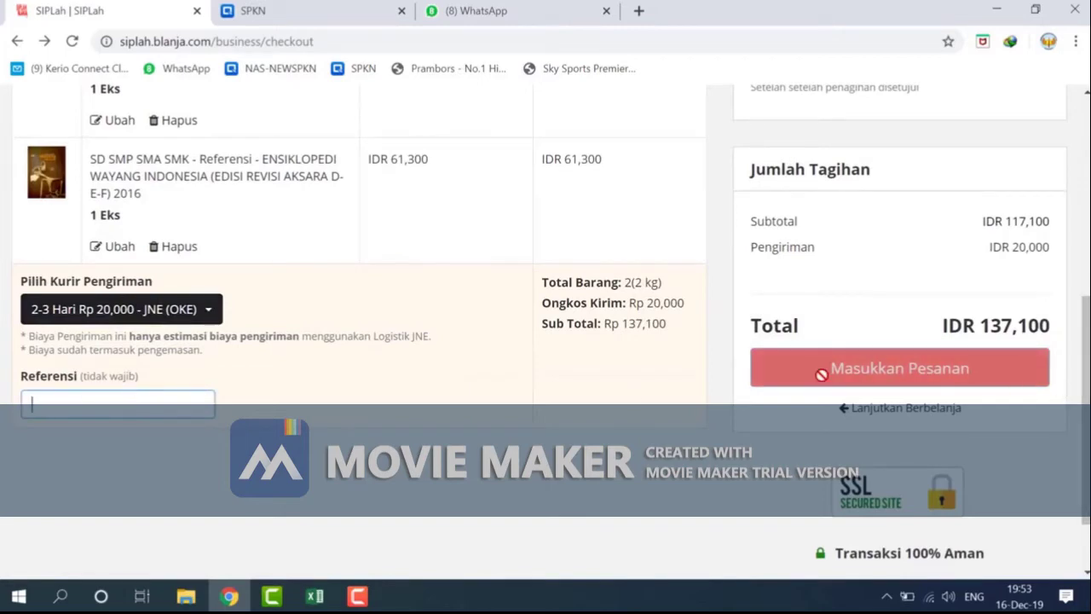
scroll(821, 374, up, 6)
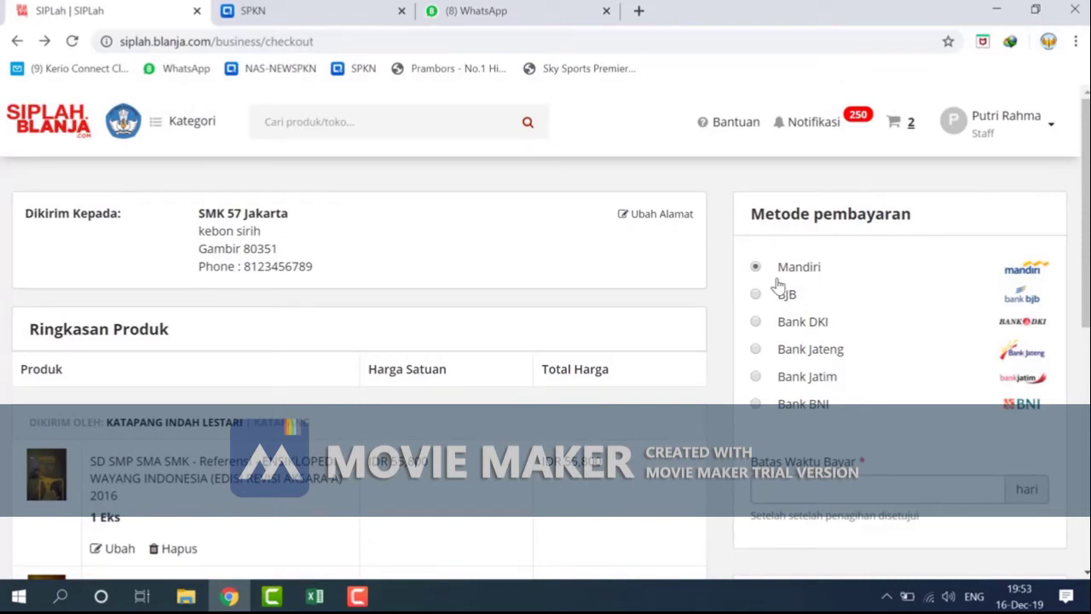
Set the payment deadline (Batas Waktu Bayar) to 14 days, after first trying 30.
scroll(841, 286, down, 3)
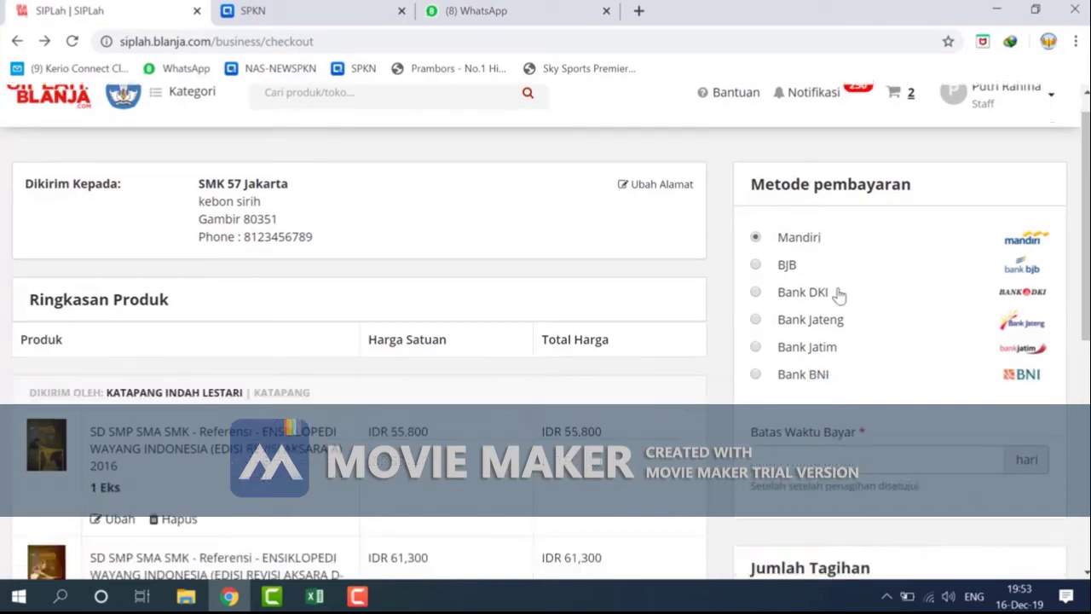
click(864, 227)
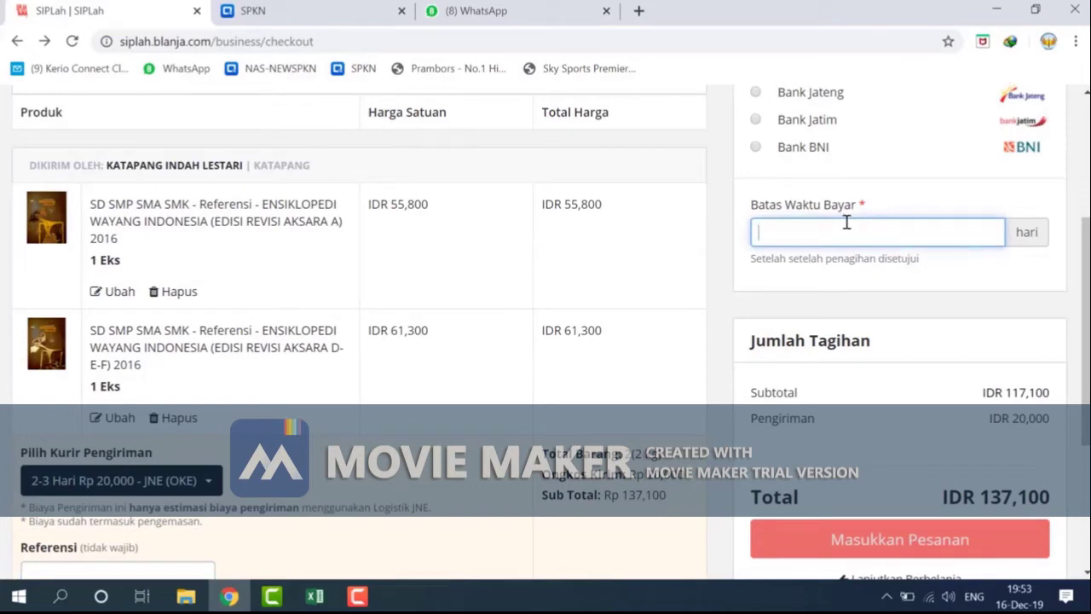
text(30)
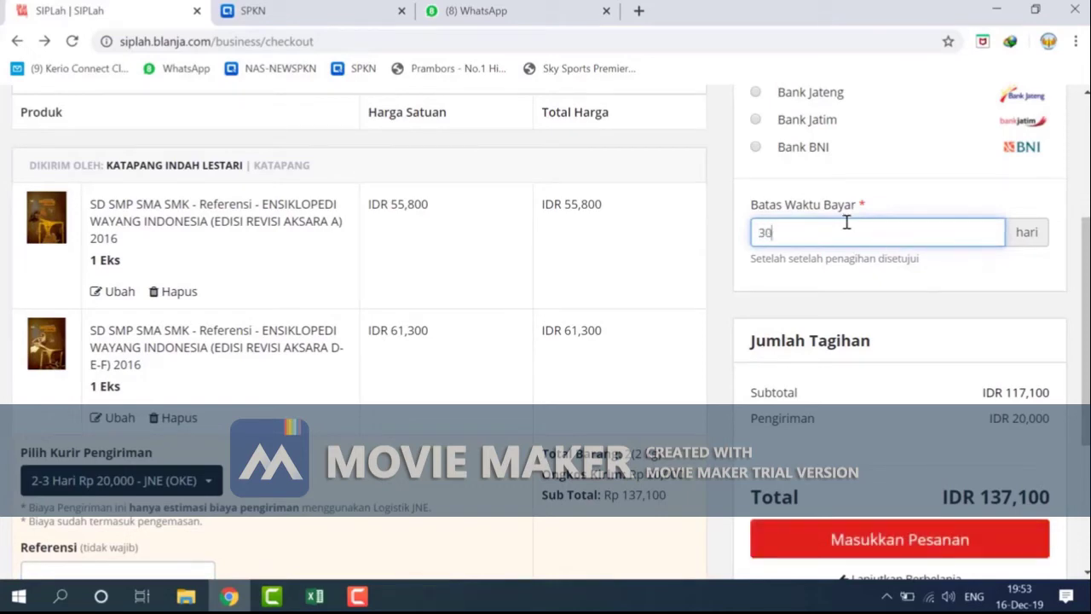
key(BackSpace)
key(BackSpace)
text(14)
scroll(844, 243, down, 1)
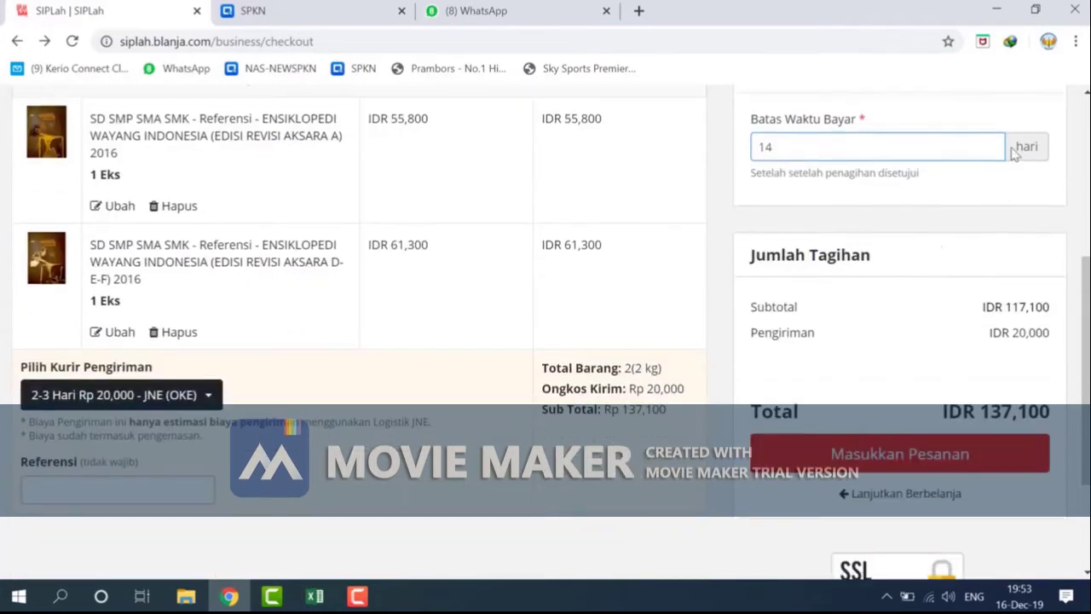
scroll(957, 235, up, 1)
click(925, 233)
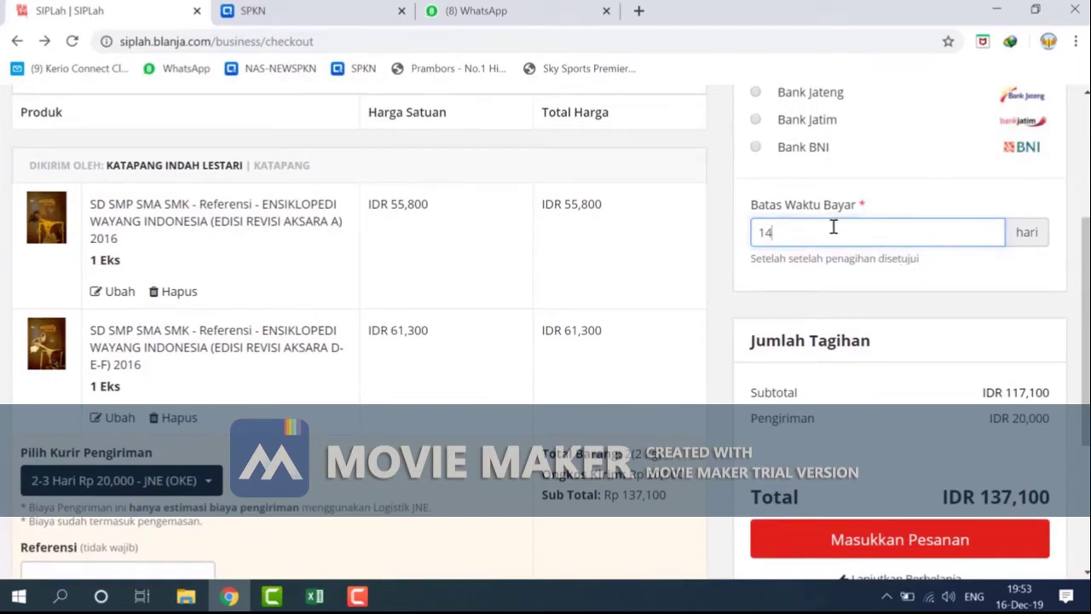
Point out the seller Katapang Indah Lestari in the product summary and submit the order.
scroll(870, 244, down, 2)
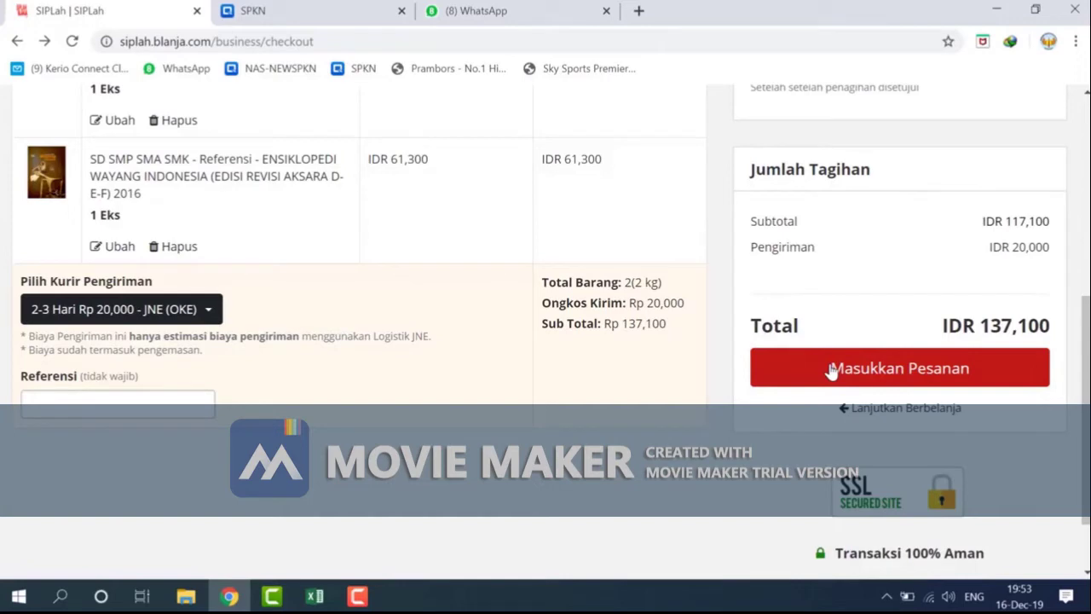
scroll(719, 404, up, 2)
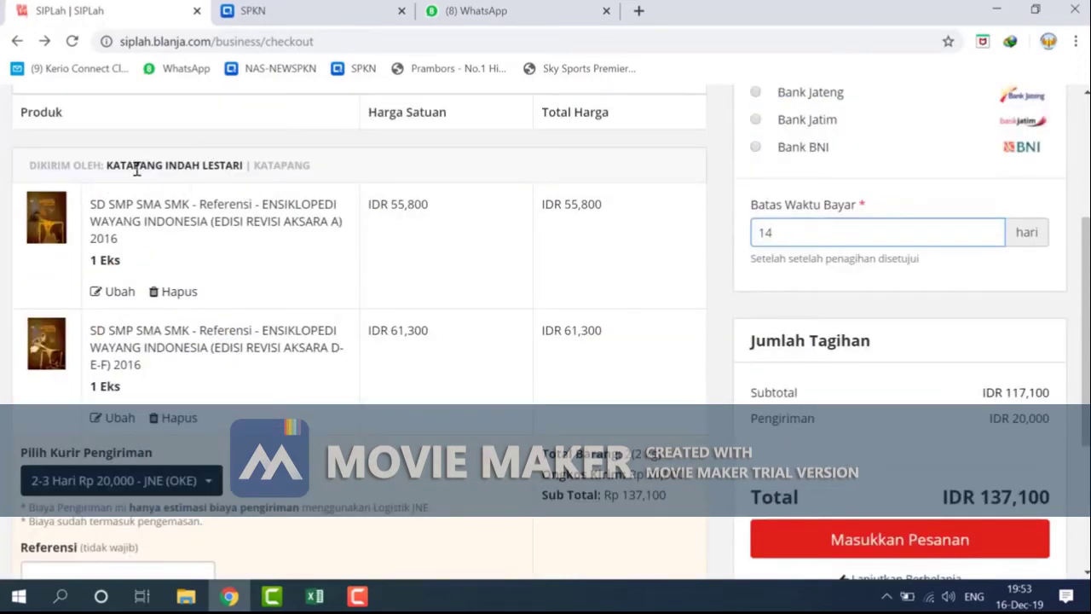
drag(26, 167, 245, 181)
click(244, 181)
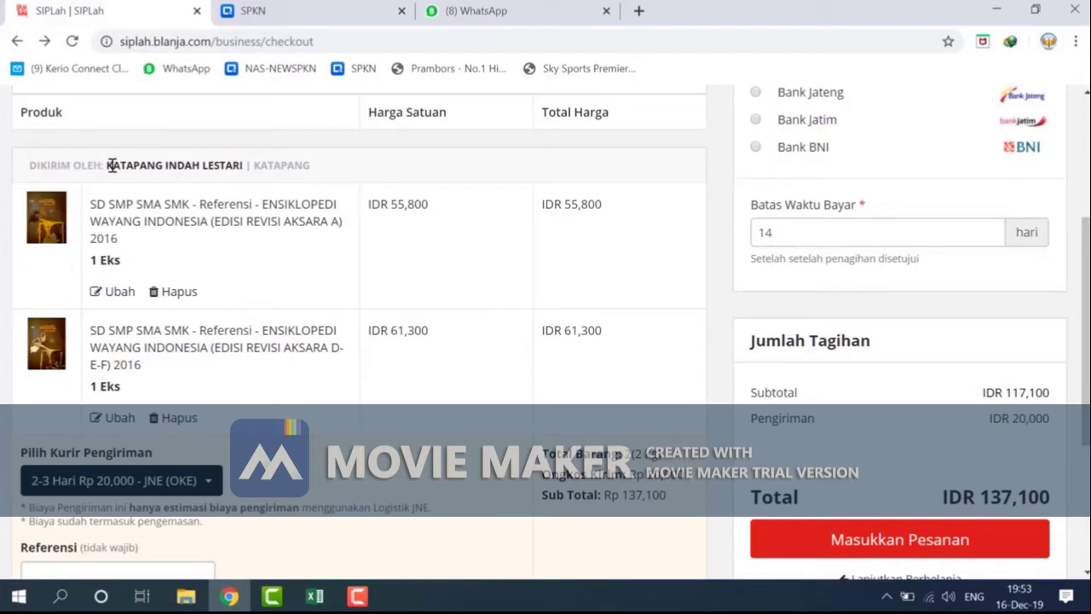
drag(109, 167, 245, 170)
click(245, 189)
scroll(955, 410, down, 2)
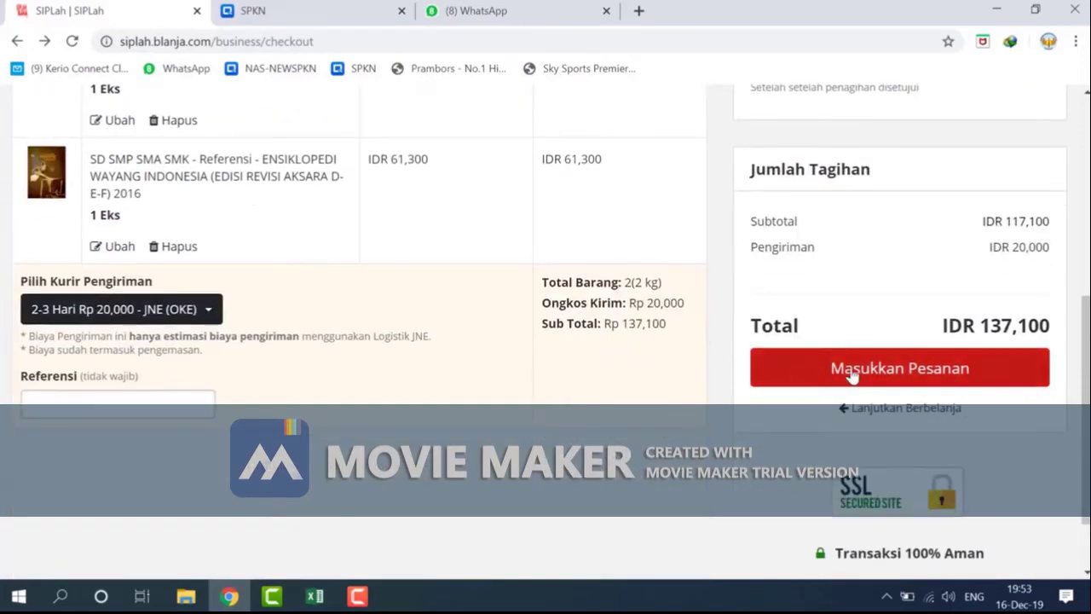
click(858, 372)
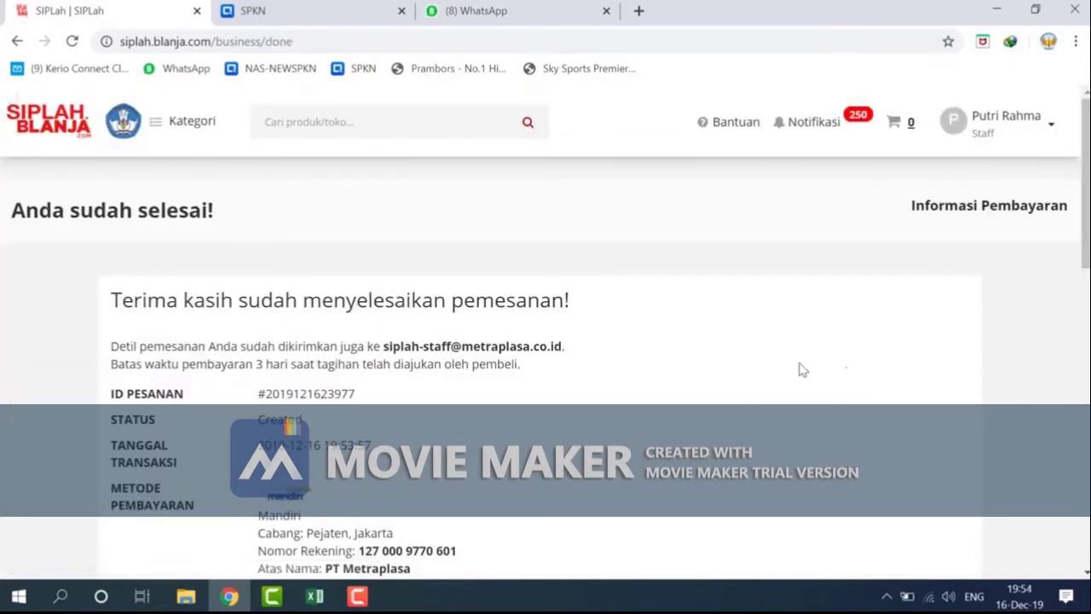
Review the order confirmation page, covering the order status, transaction date, payment method, purchased books, recipient, courier and cost summary.
scroll(689, 358, down, 2)
scroll(75, 178, up, 2)
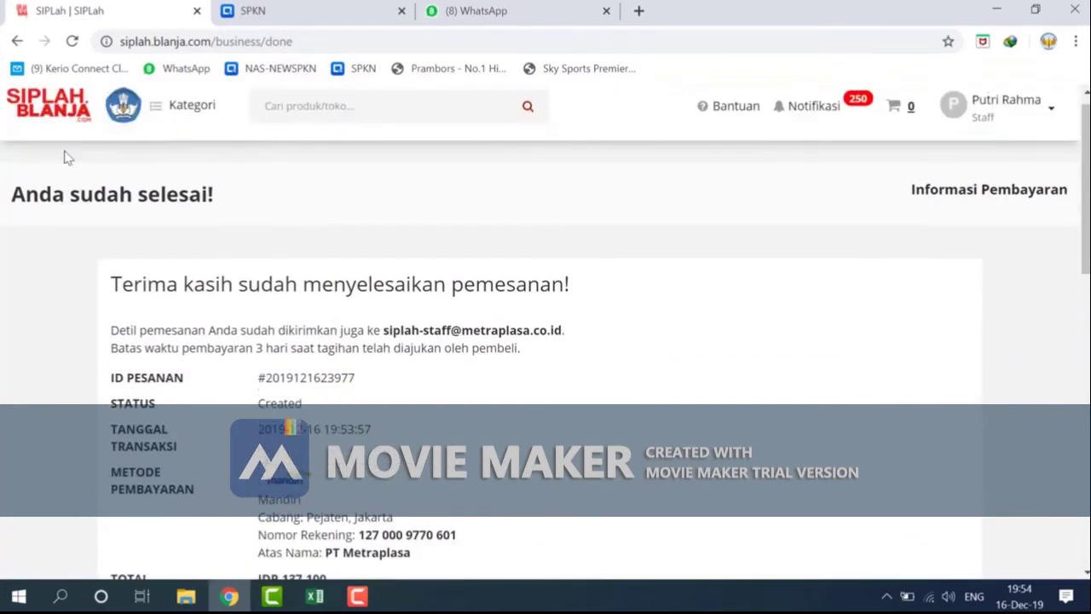
scroll(61, 201, down, 2)
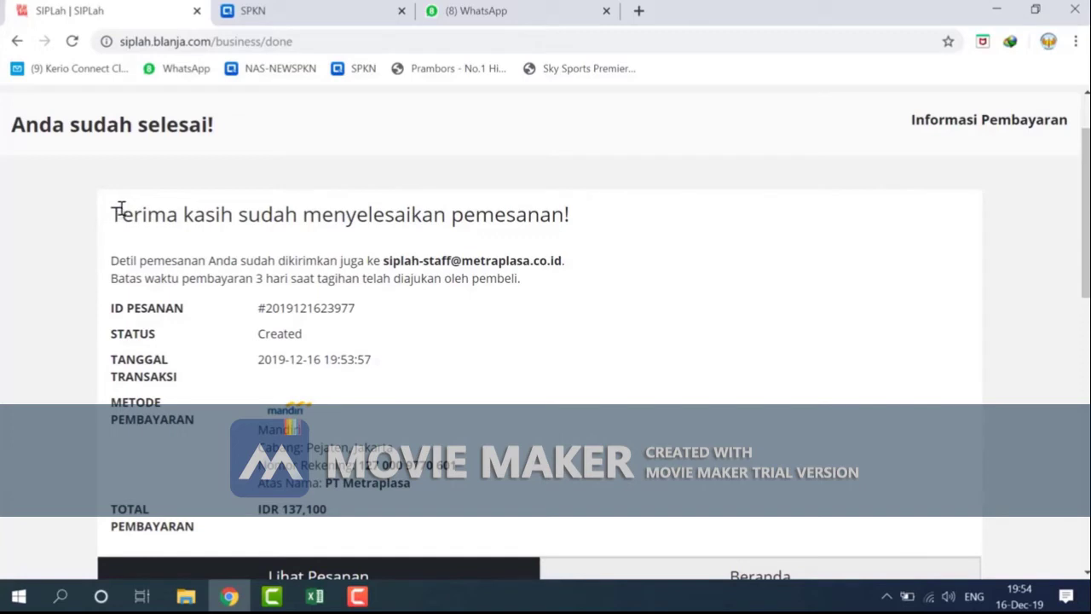
scroll(621, 167, down, 1)
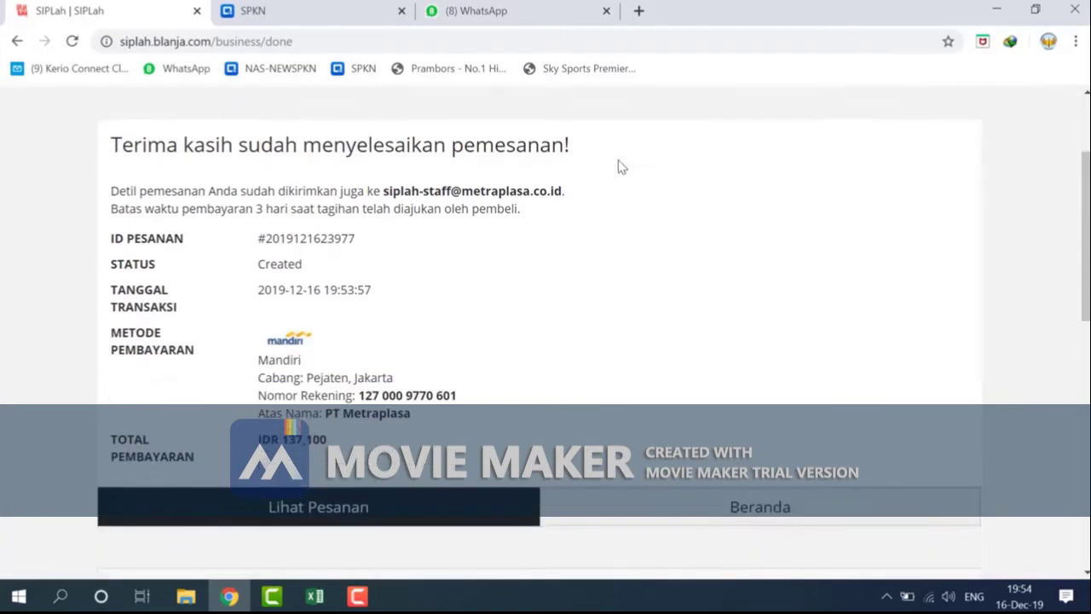
scroll(25, 227, down, 1)
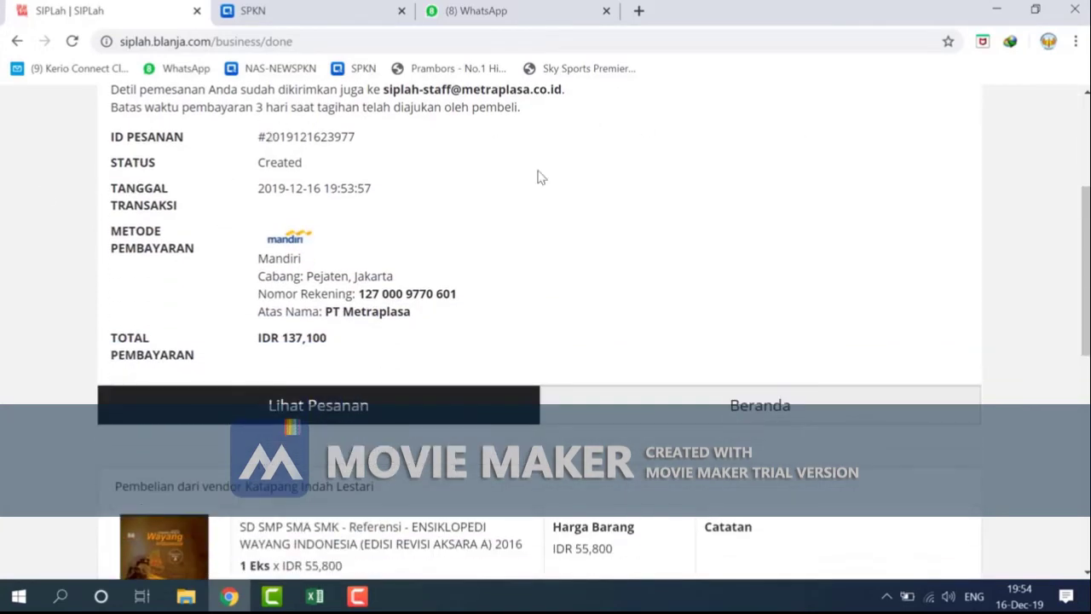
scroll(537, 176, down, 1)
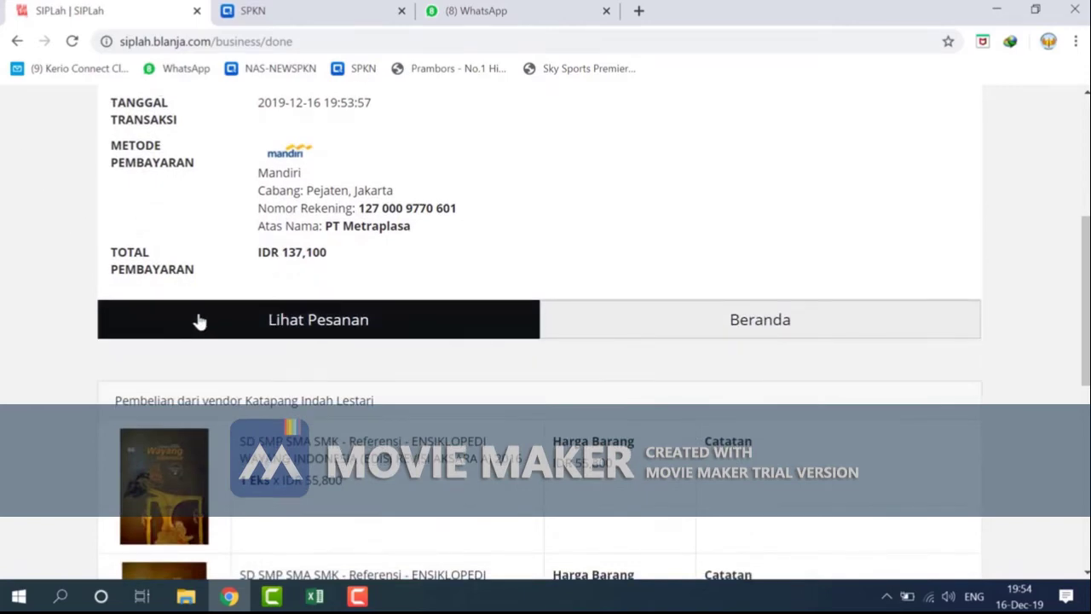
scroll(205, 322, down, 4)
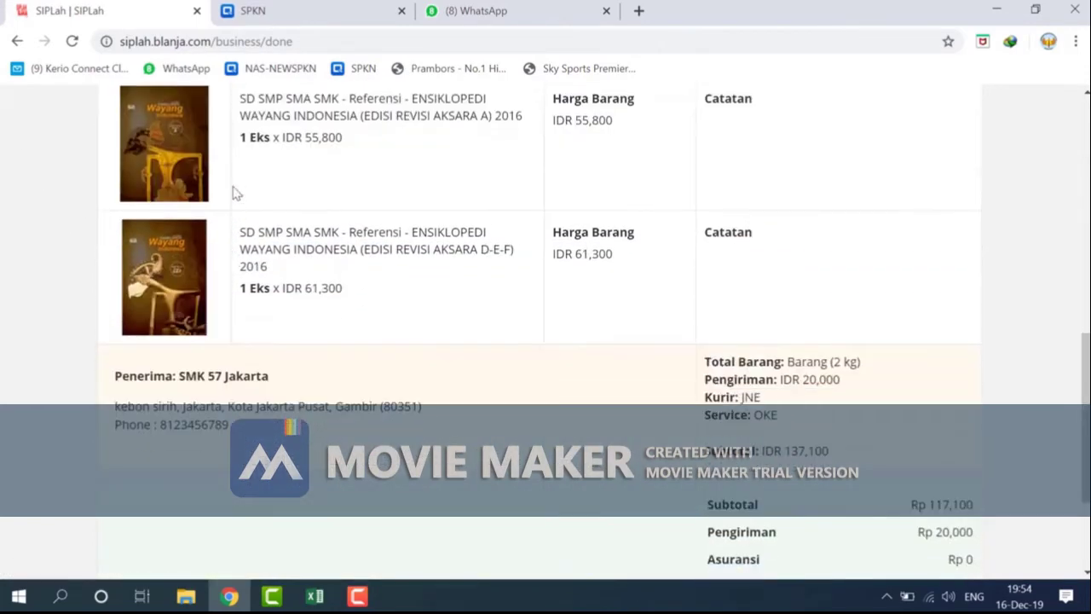
scroll(230, 200, up, 2)
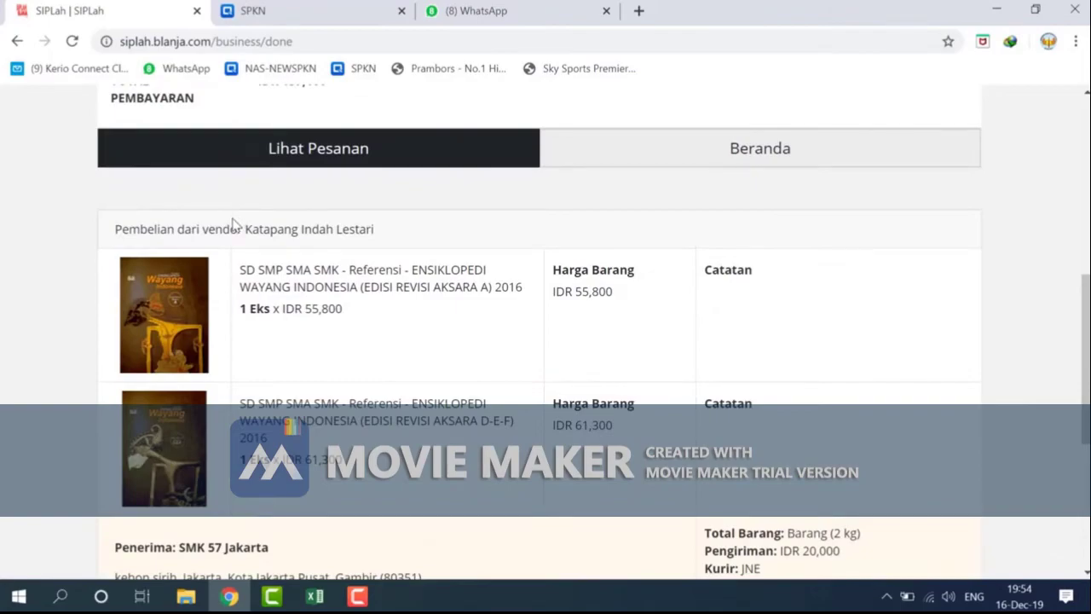
scroll(232, 224, down, 3)
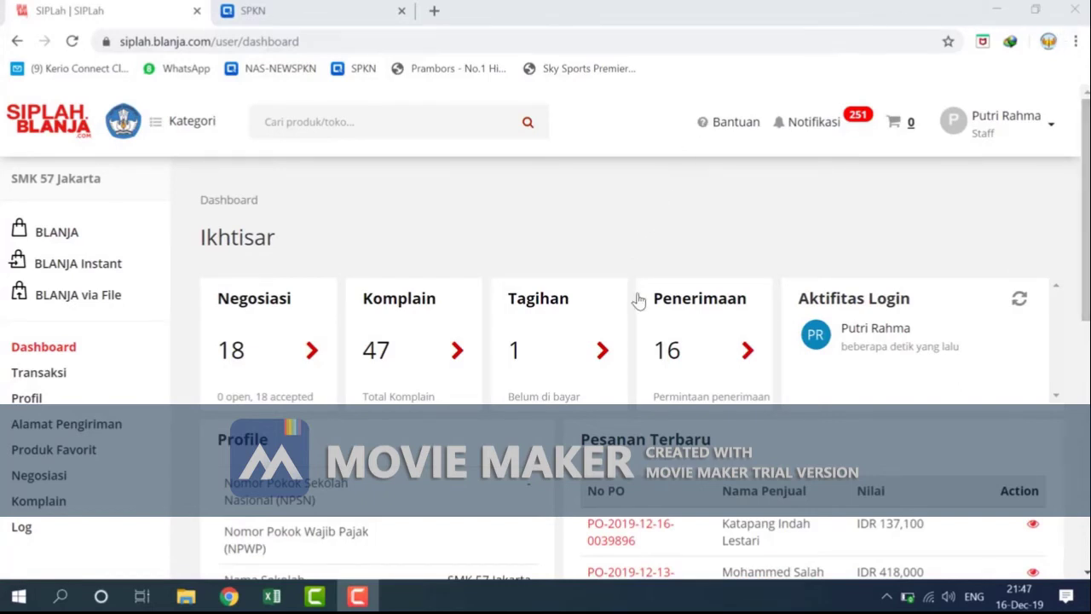
Show the orders with Dikirim status from the notifications and open the transaction details of the 2019-12-16 order.
click(821, 135)
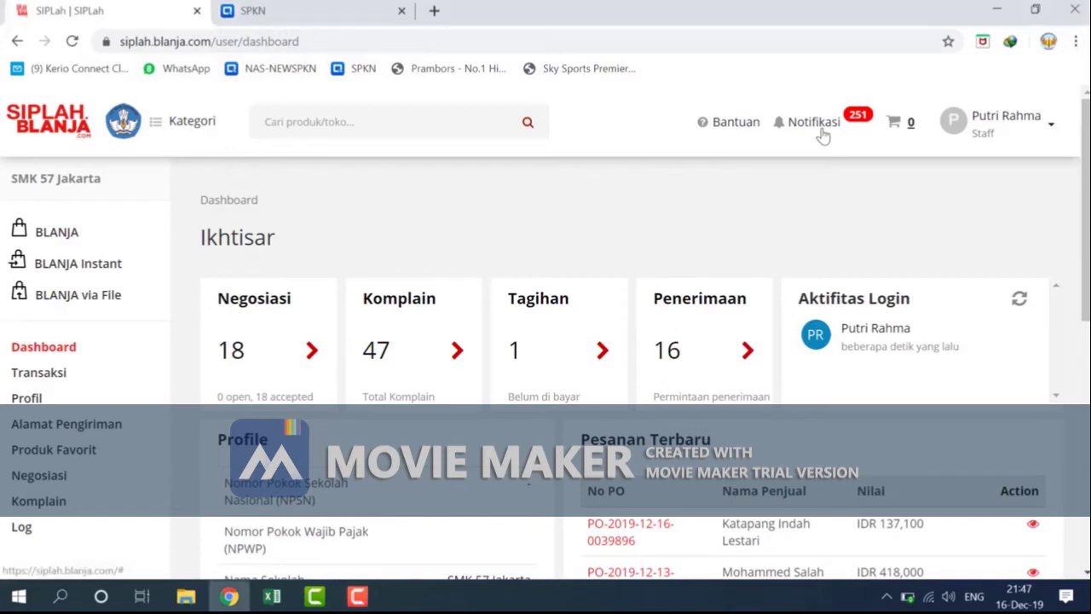
click(822, 135)
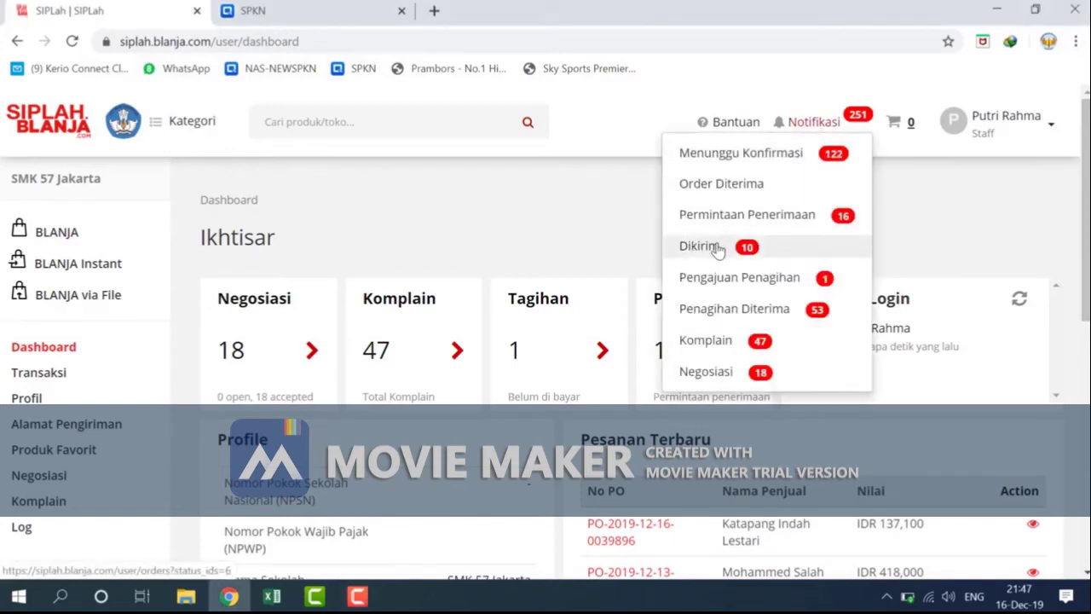
click(714, 246)
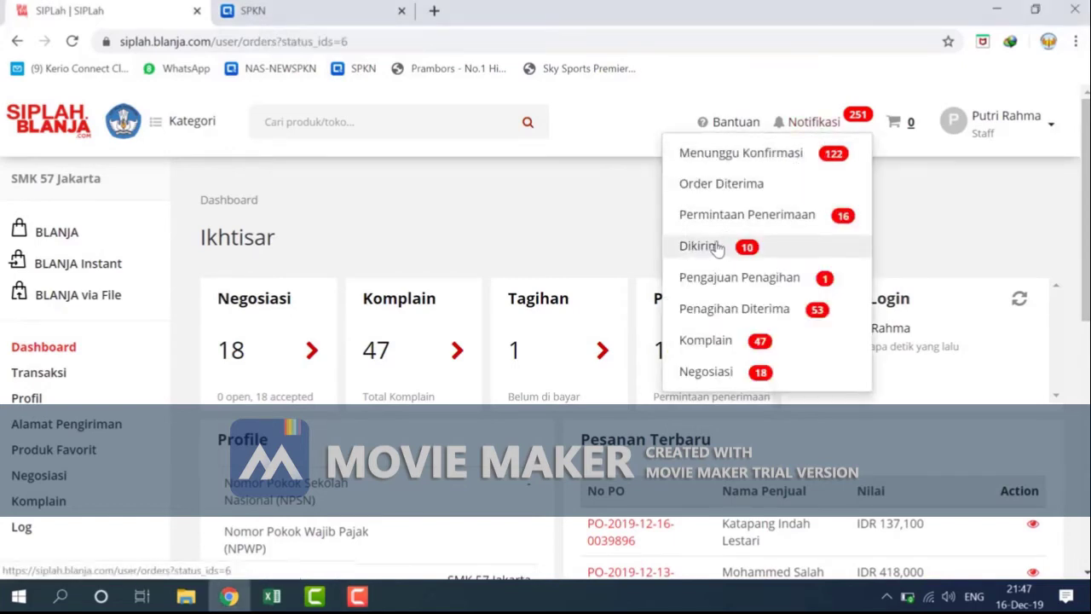
scroll(759, 185, down, 1)
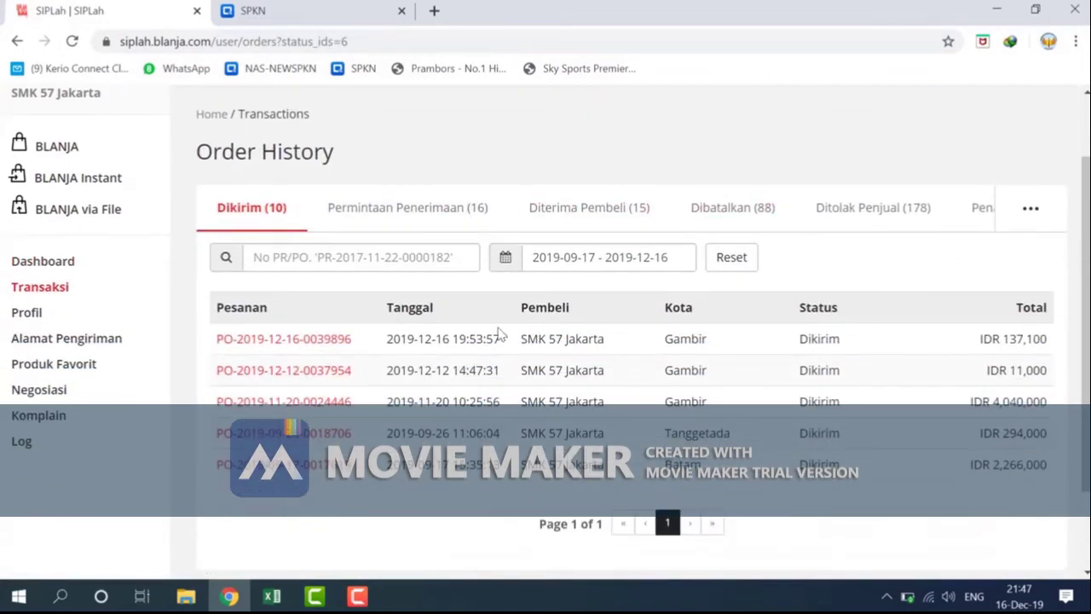
drag(449, 341, 385, 341)
click(275, 340)
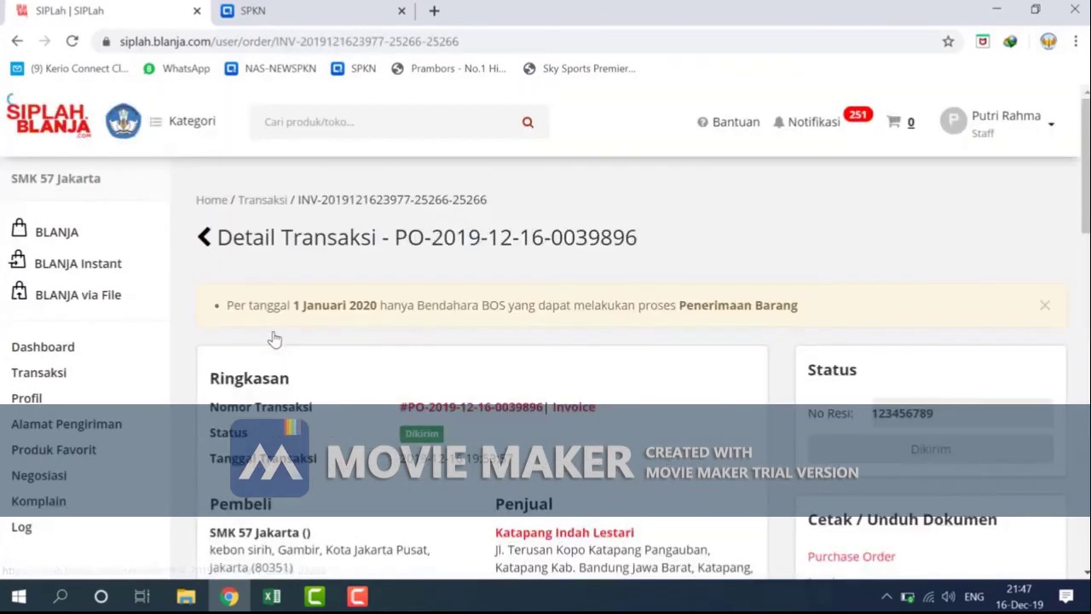
Examine the shipped order's summary, buyer and seller data, shipping information, item list and payment information.
scroll(275, 339, down, 2)
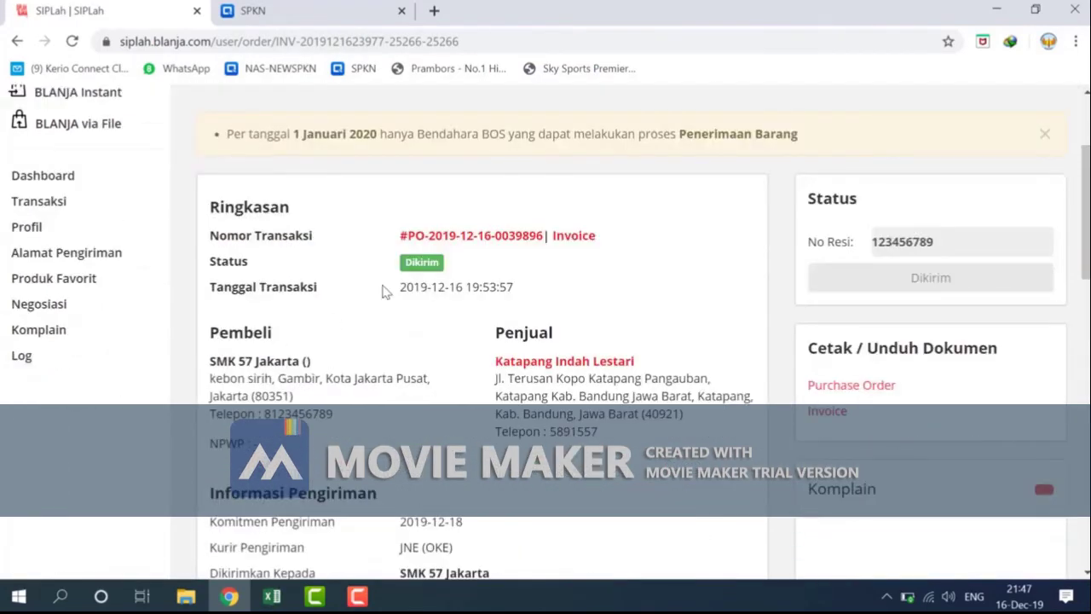
scroll(407, 220, down, 1)
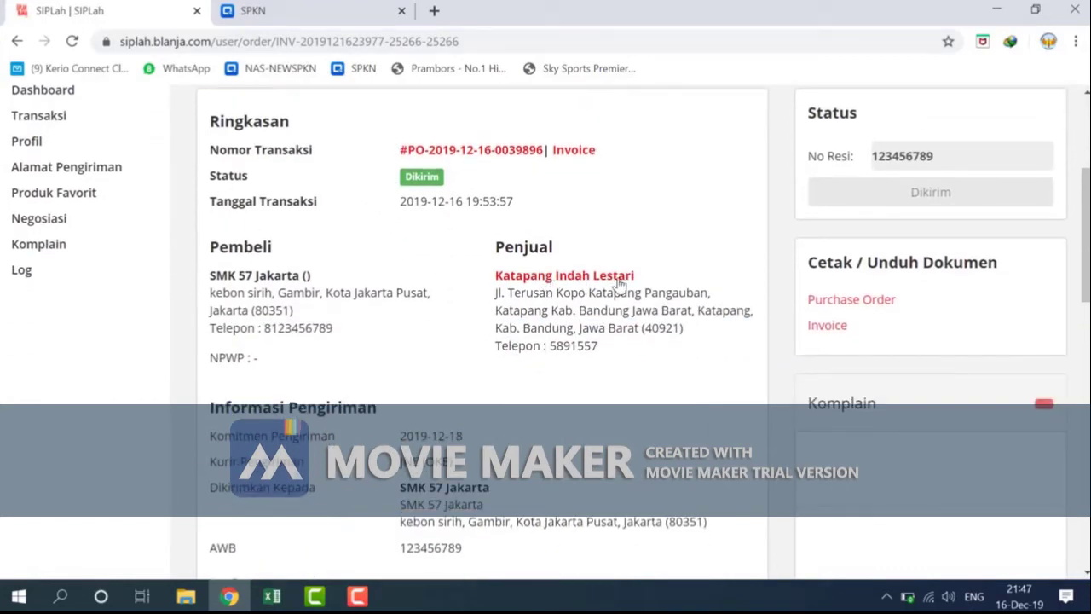
scroll(452, 376, down, 5)
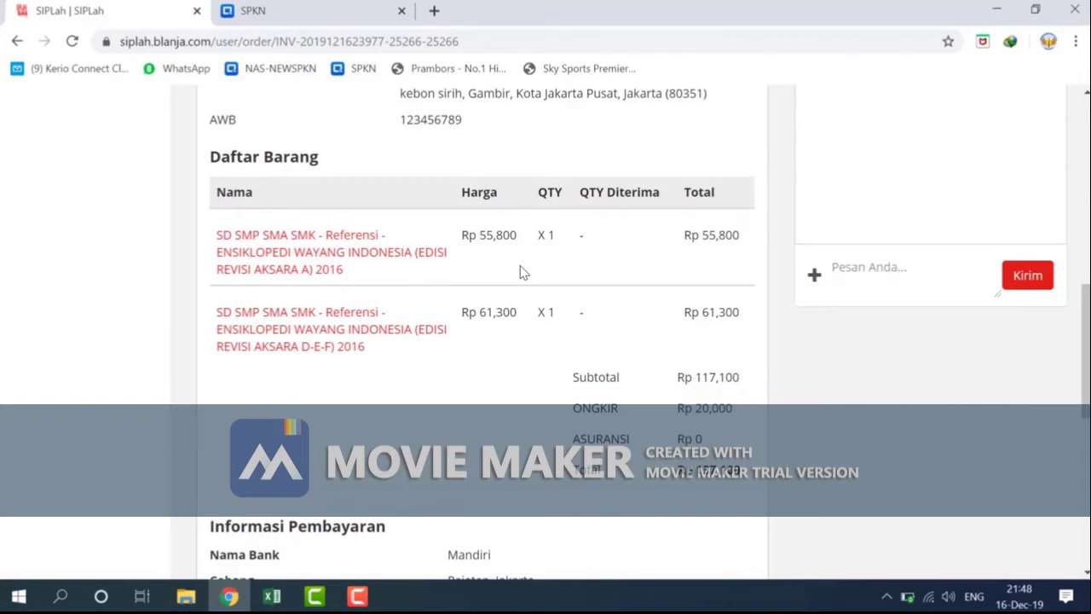
scroll(546, 256, down, 4)
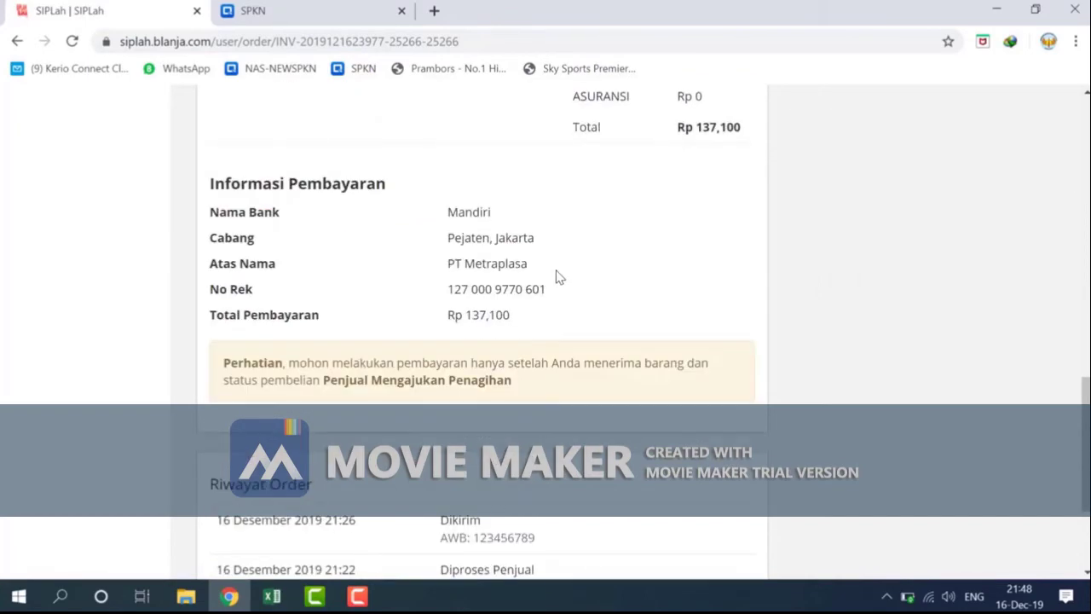
scroll(555, 278, down, 2)
scroll(546, 297, up, 5)
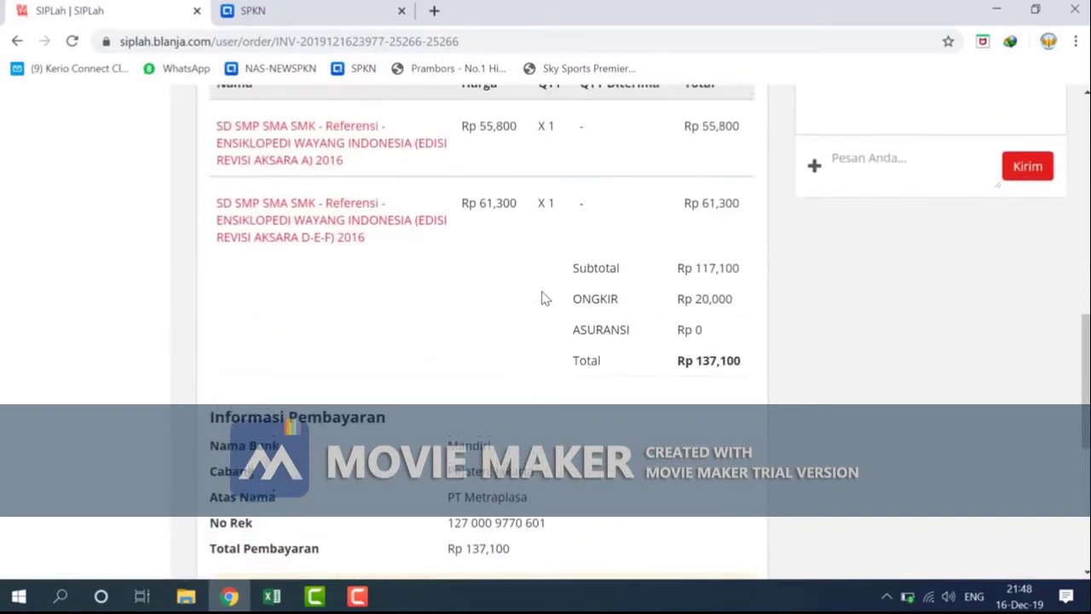
scroll(545, 299, up, 4)
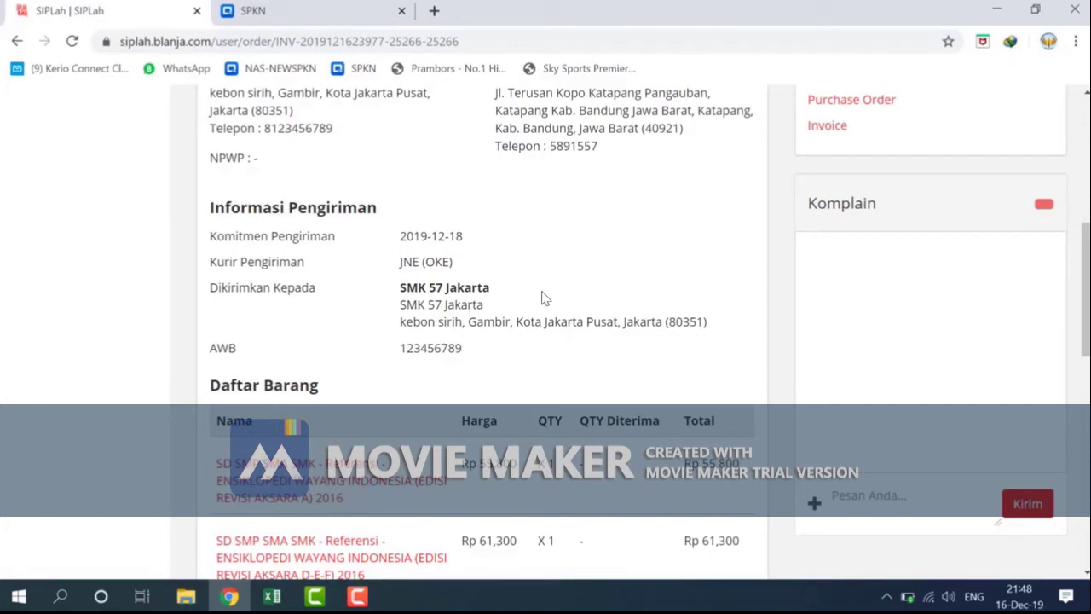
scroll(546, 298, up, 3)
Examine the shipped order's Komplain message area, tracking number field and Riwayat Order history.
scroll(723, 302, down, 4)
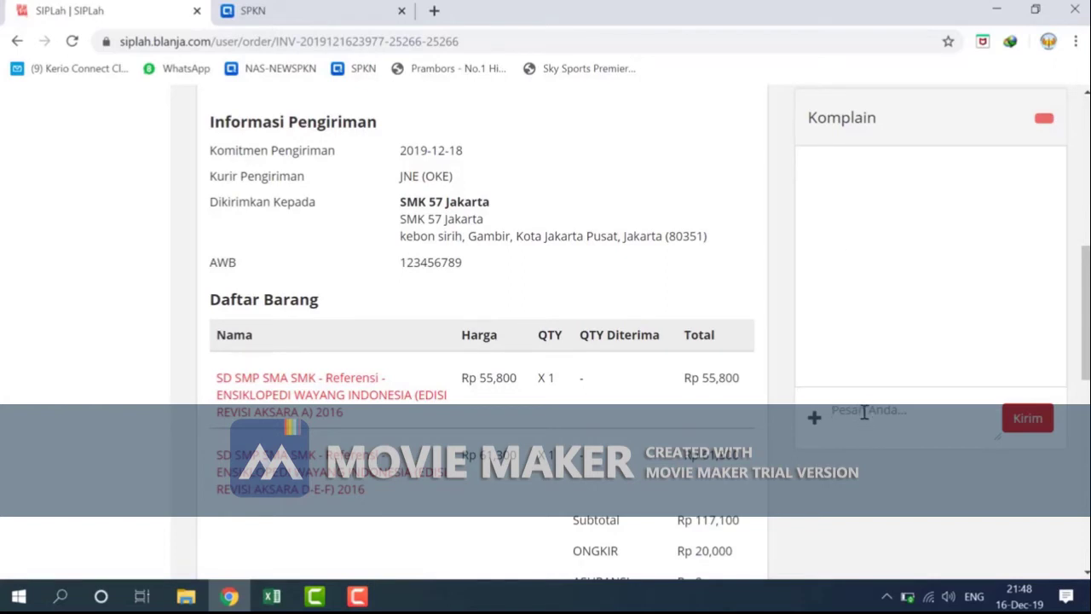
scroll(840, 403, up, 1)
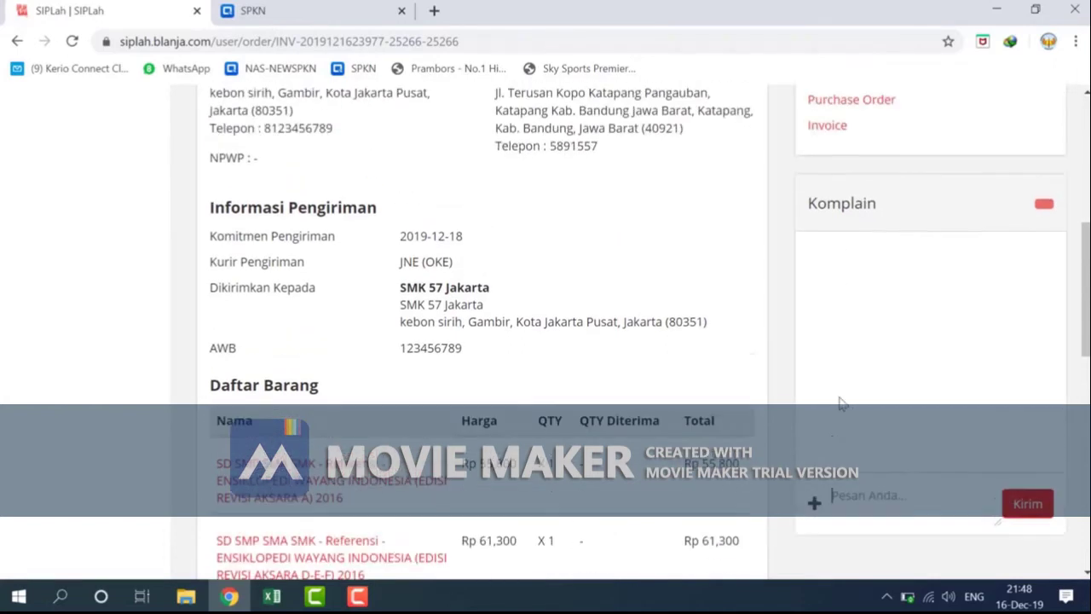
scroll(839, 403, up, 3)
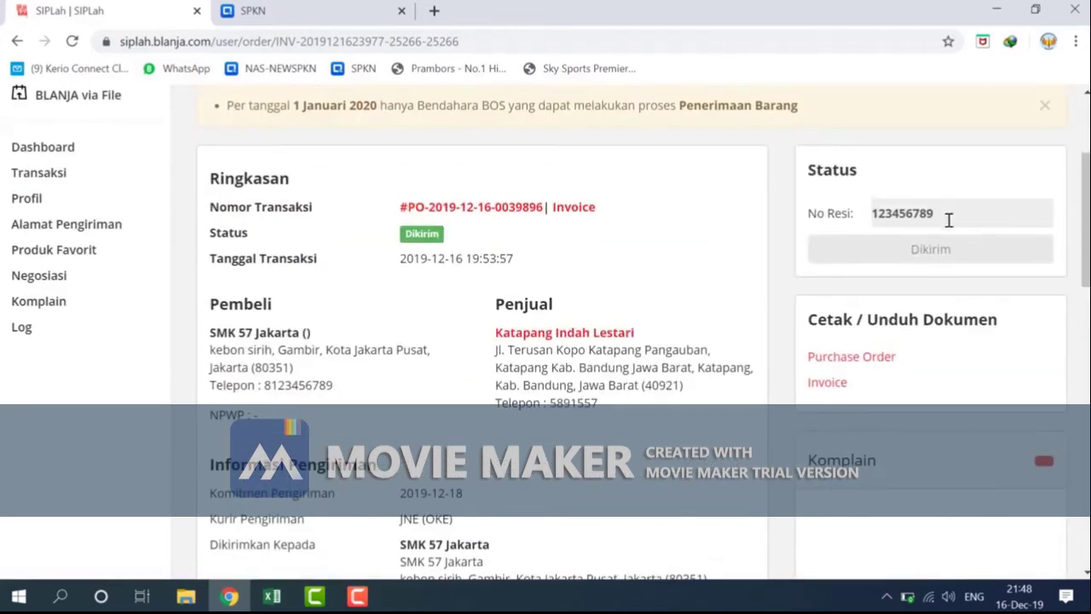
scroll(514, 269, down, 12)
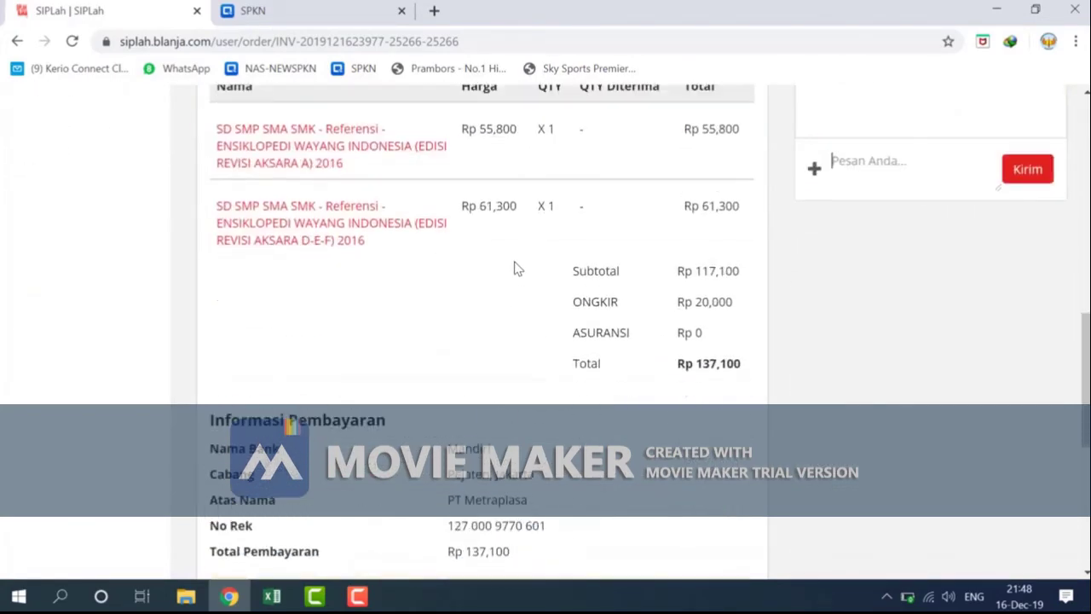
scroll(510, 269, down, 2)
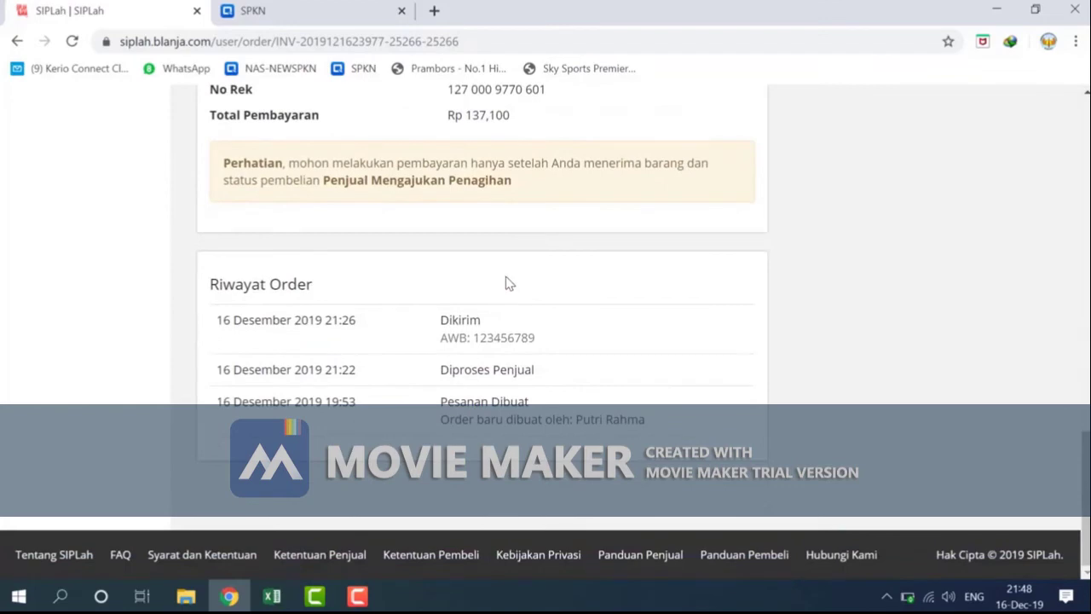
scroll(506, 282, up, 13)
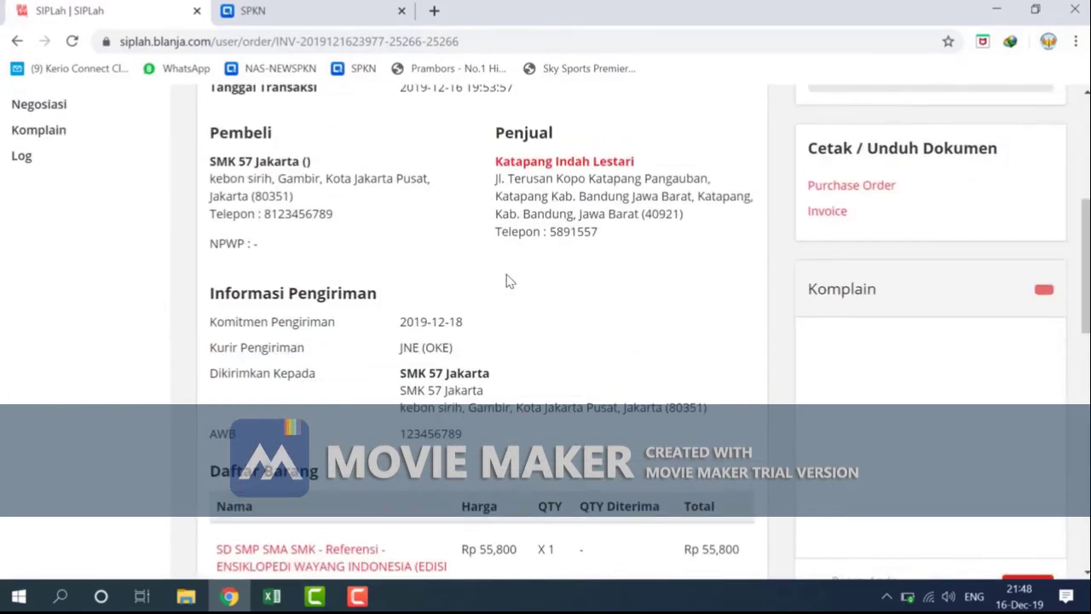
scroll(503, 284, up, 2)
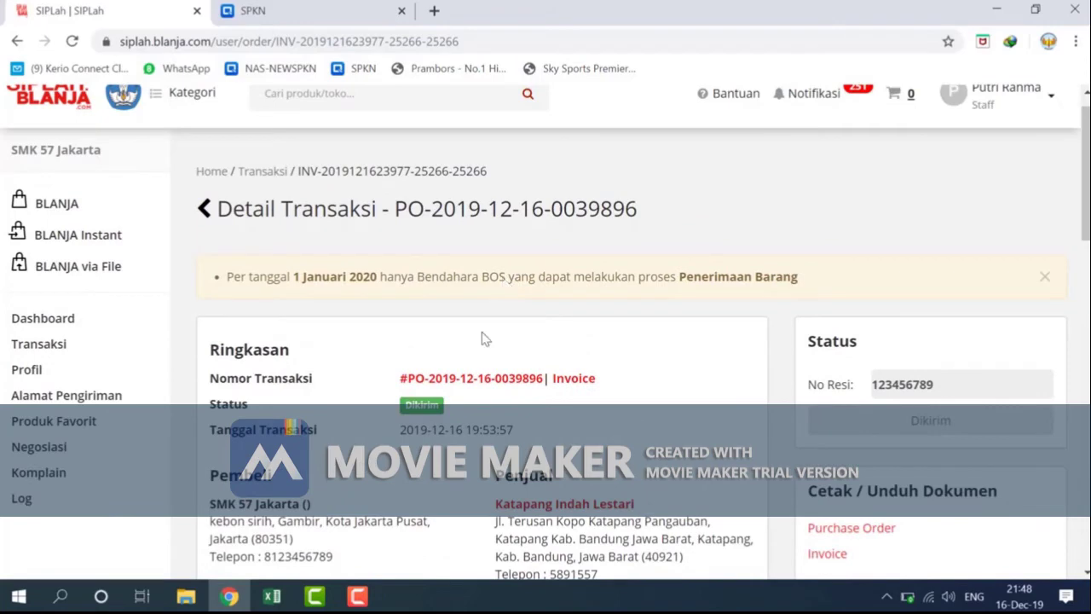
scroll(482, 339, down, 3)
scroll(482, 342, down, 2)
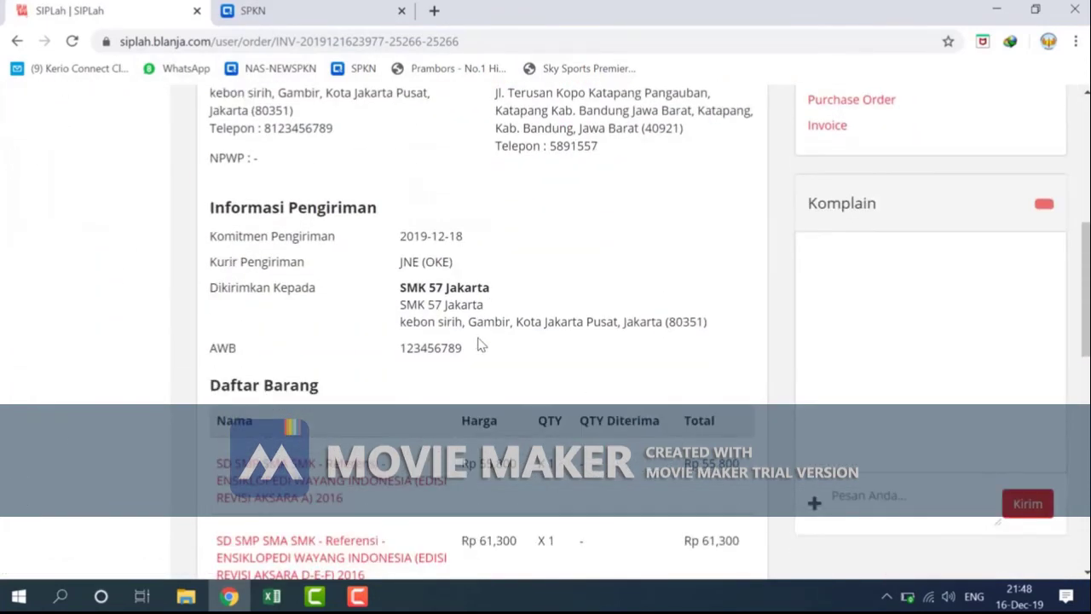
scroll(477, 344, down, 9)
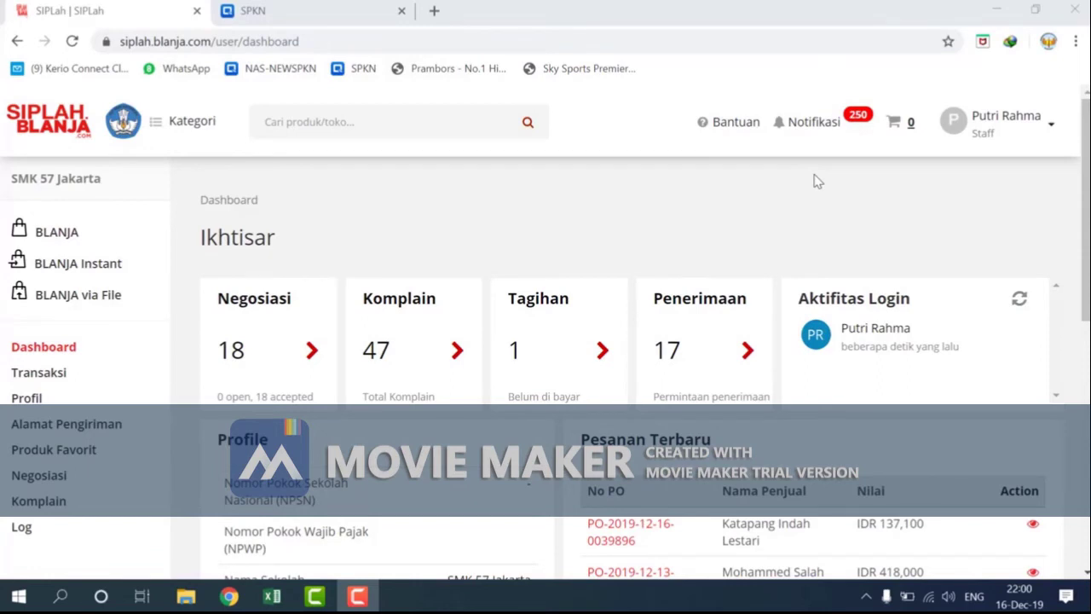
Show the orders with Permintaan Penerimaan status from the notifications and open the details of the 2019-12-16 order.
click(814, 124)
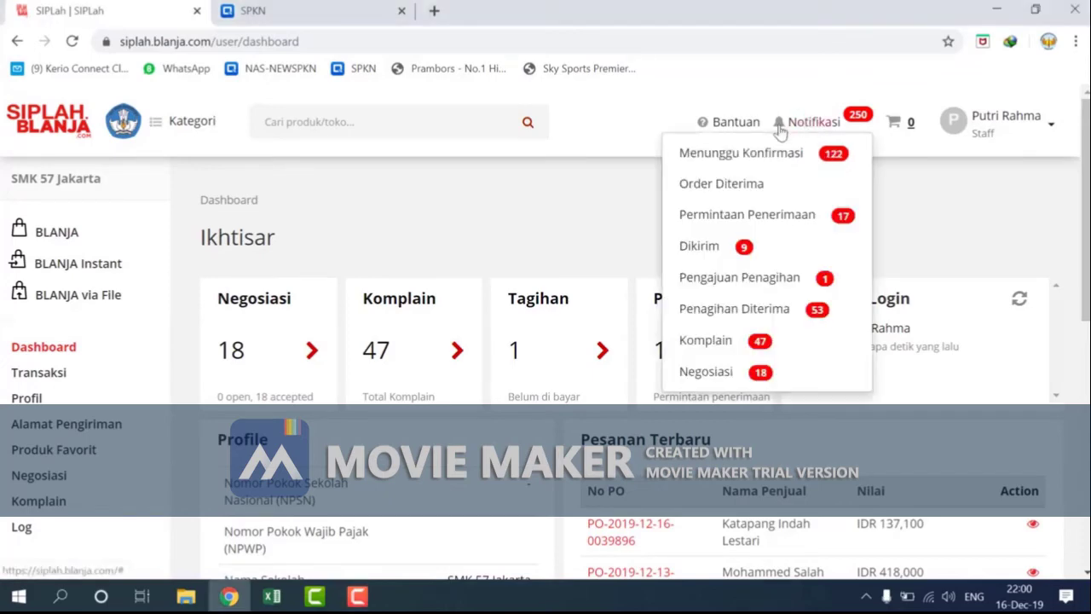
click(738, 218)
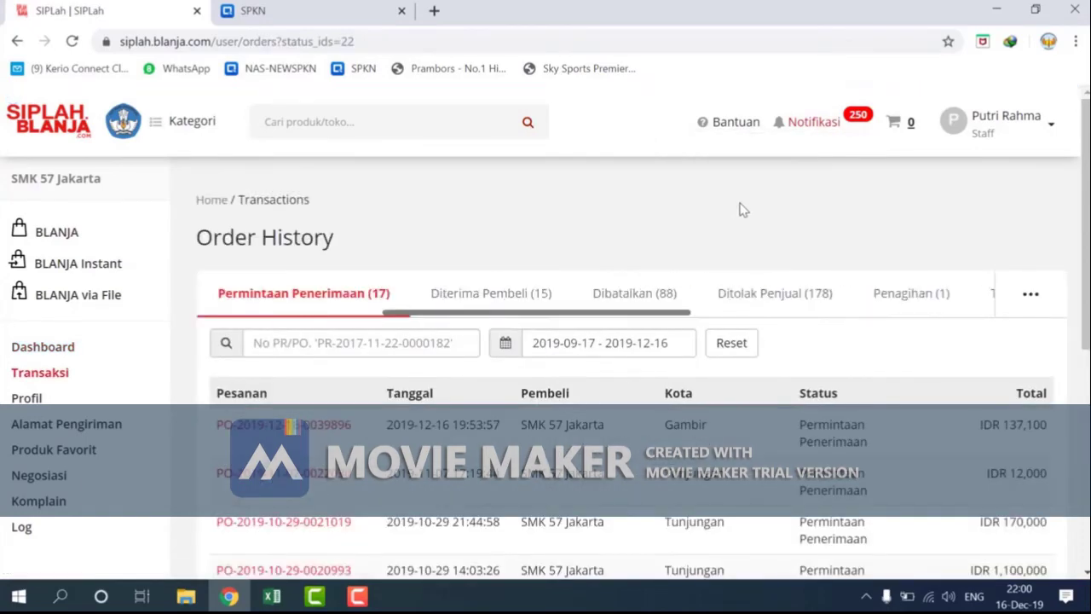
click(818, 128)
drag(386, 424, 449, 420)
click(359, 431)
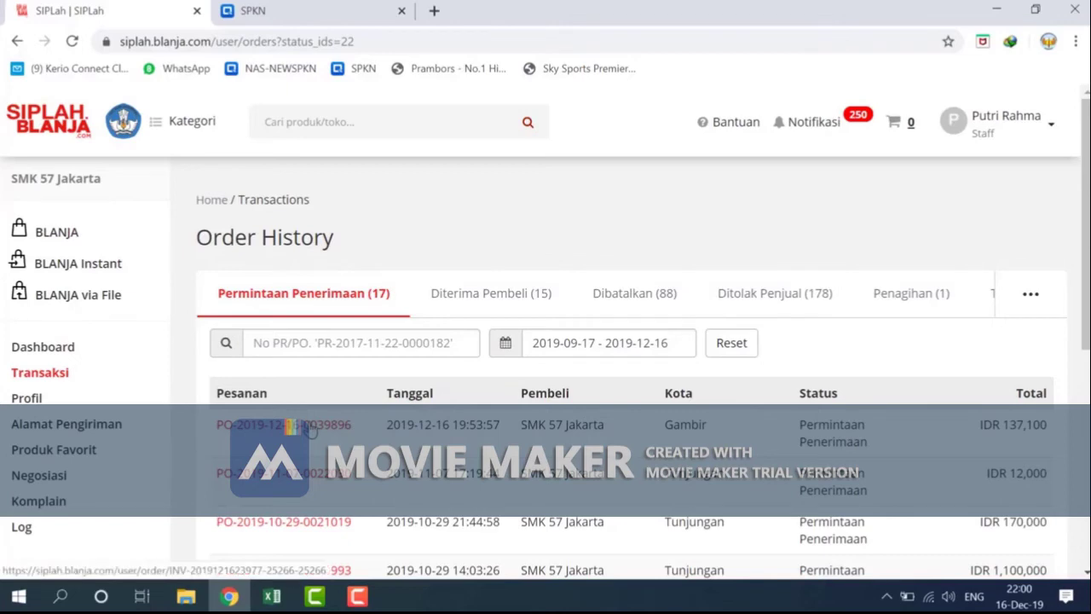
click(311, 429)
Examine the summary, shipping information, item list, payment information and receipt options of the order with Permintaan Penerimaan status.
scroll(329, 379, down, 3)
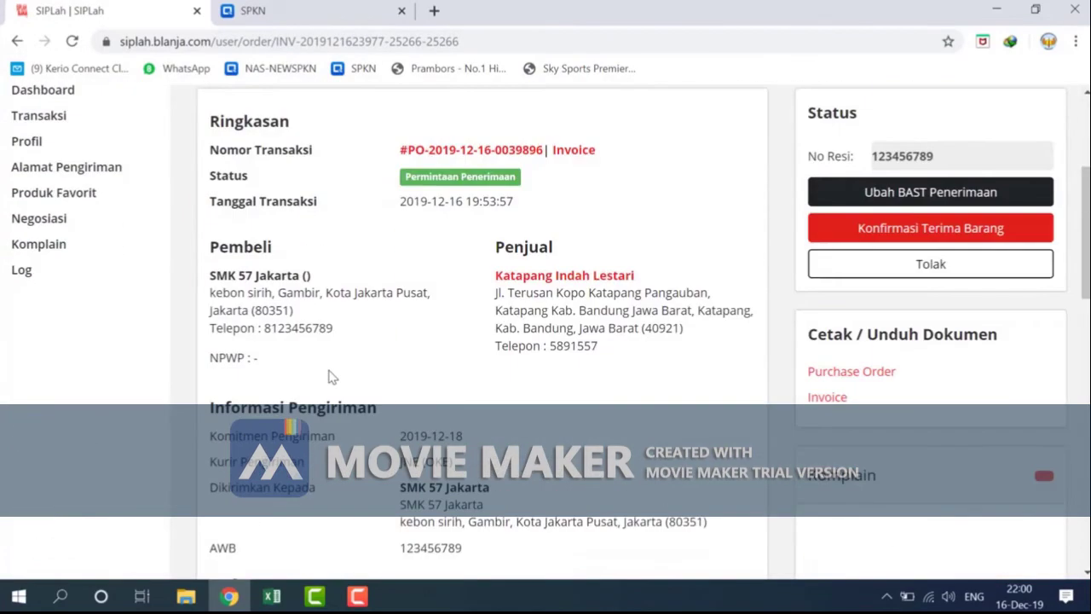
scroll(332, 378, down, 3)
scroll(331, 377, down, 5)
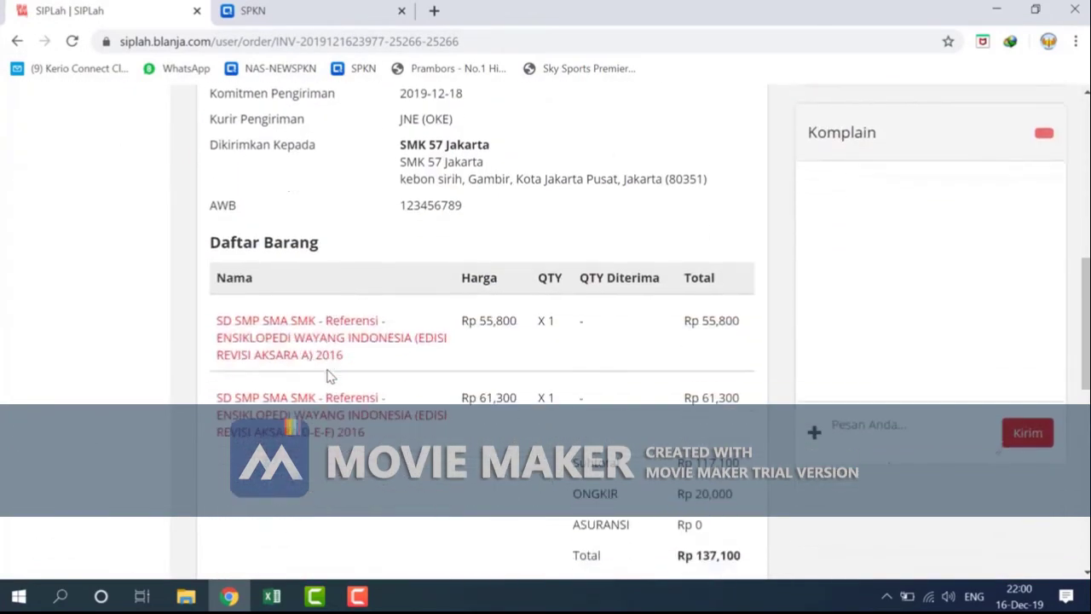
scroll(545, 285, down, 3)
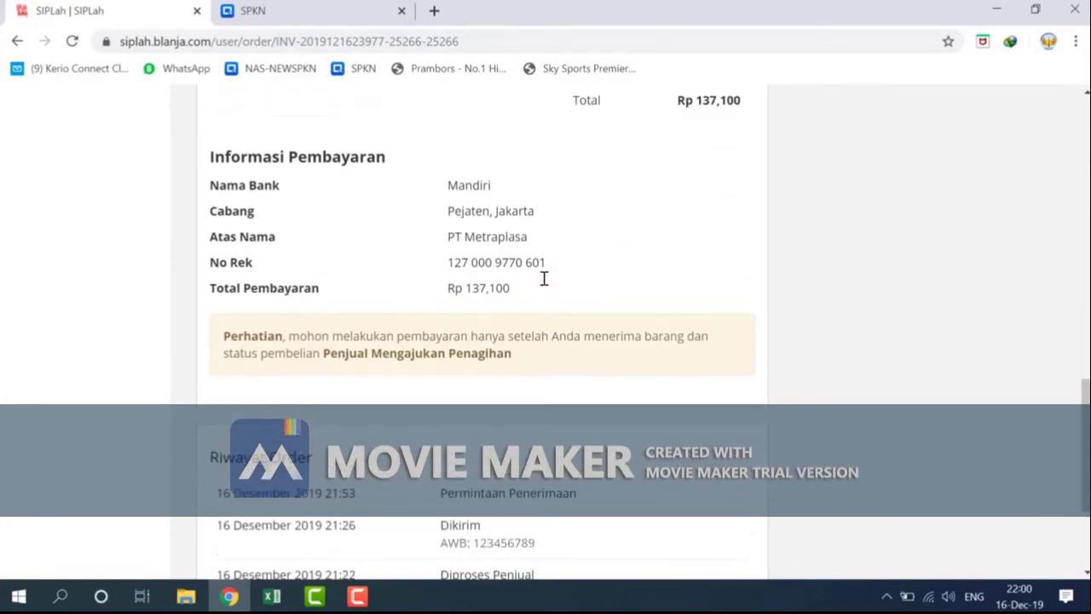
scroll(546, 286, up, 5)
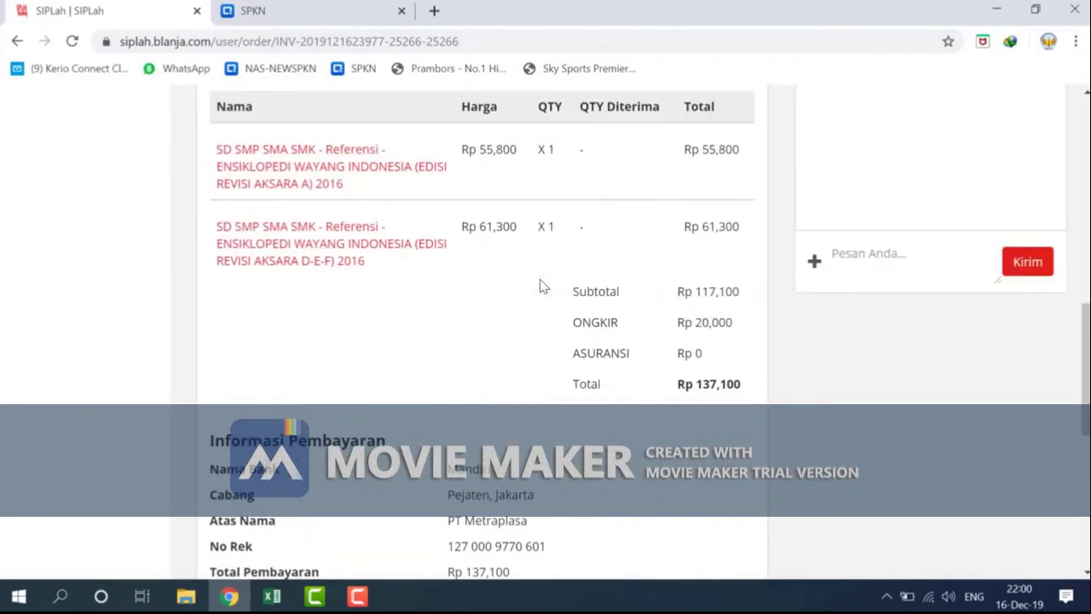
scroll(540, 286, up, 5)
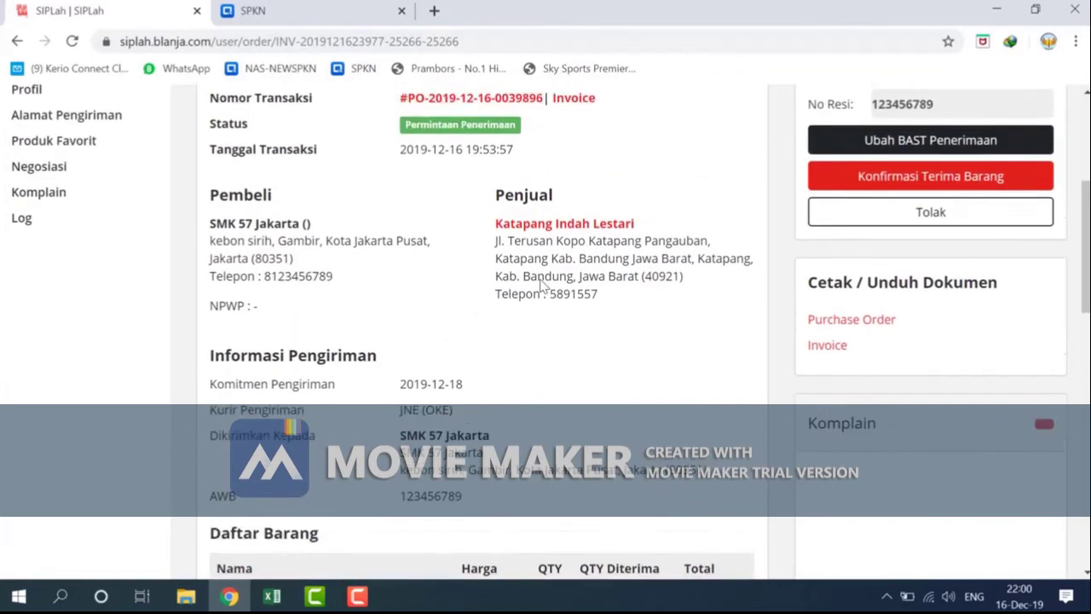
scroll(540, 287, up, 1)
scroll(541, 287, down, 2)
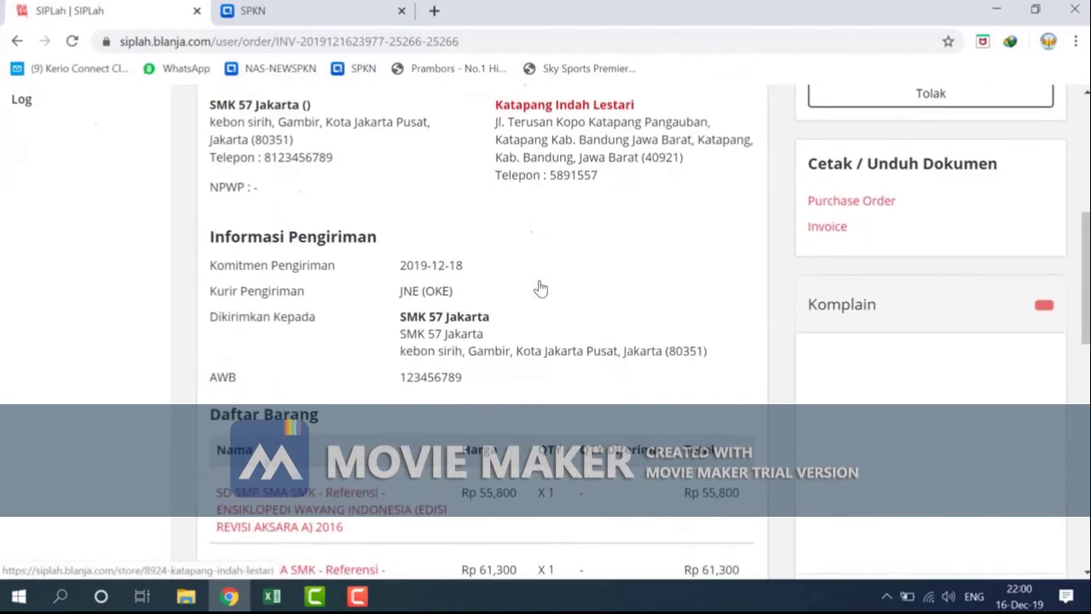
scroll(540, 288, down, 4)
scroll(541, 290, down, 6)
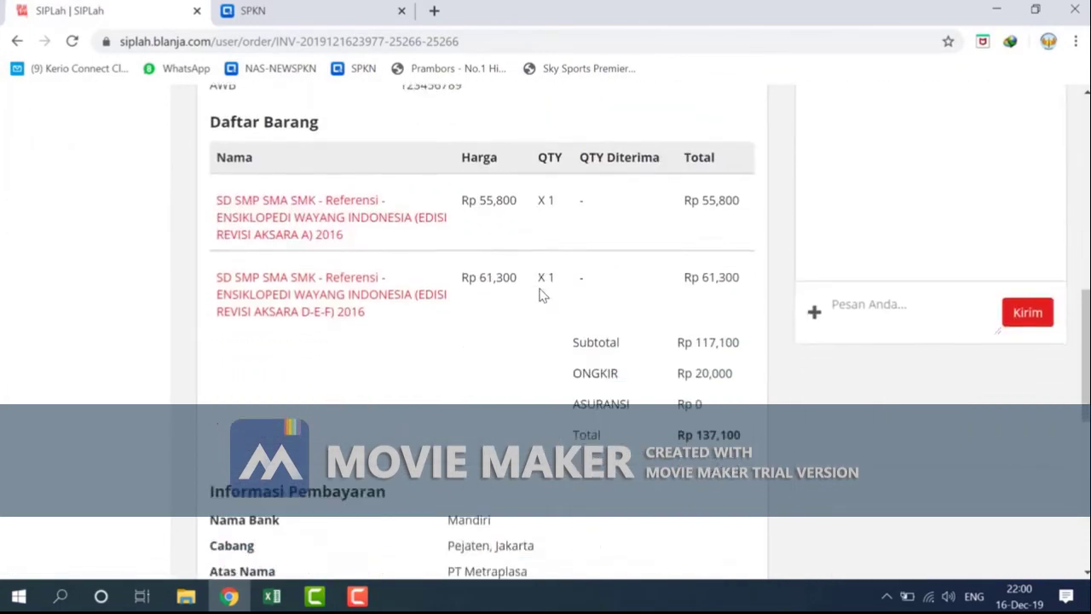
scroll(549, 293, up, 12)
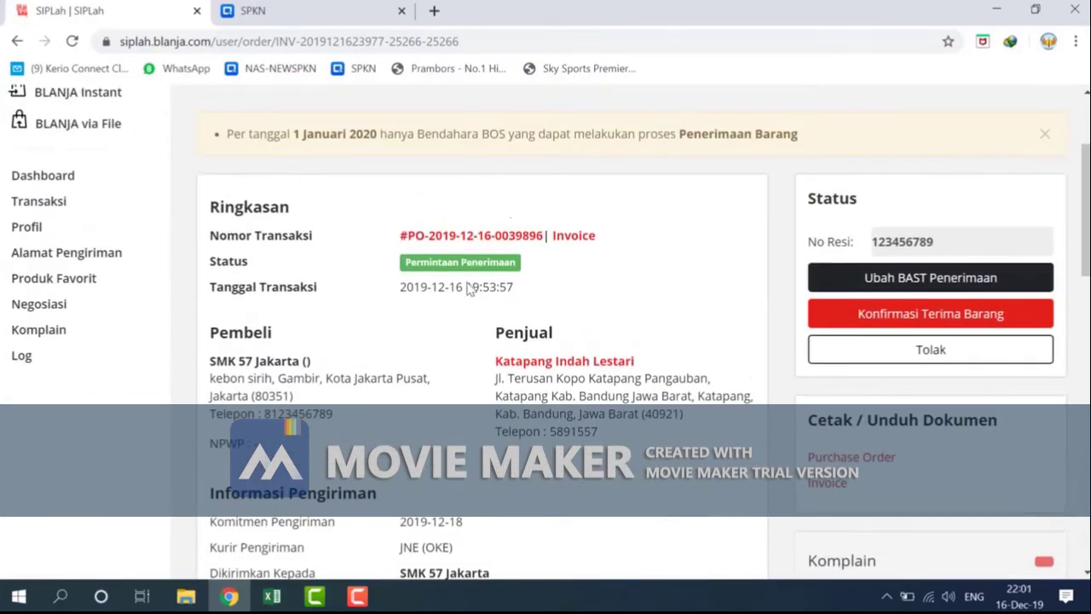
Open the order's BAST receipt document for editing and set QTY Diterima to 1 for both encyclopedia items.
click(901, 277)
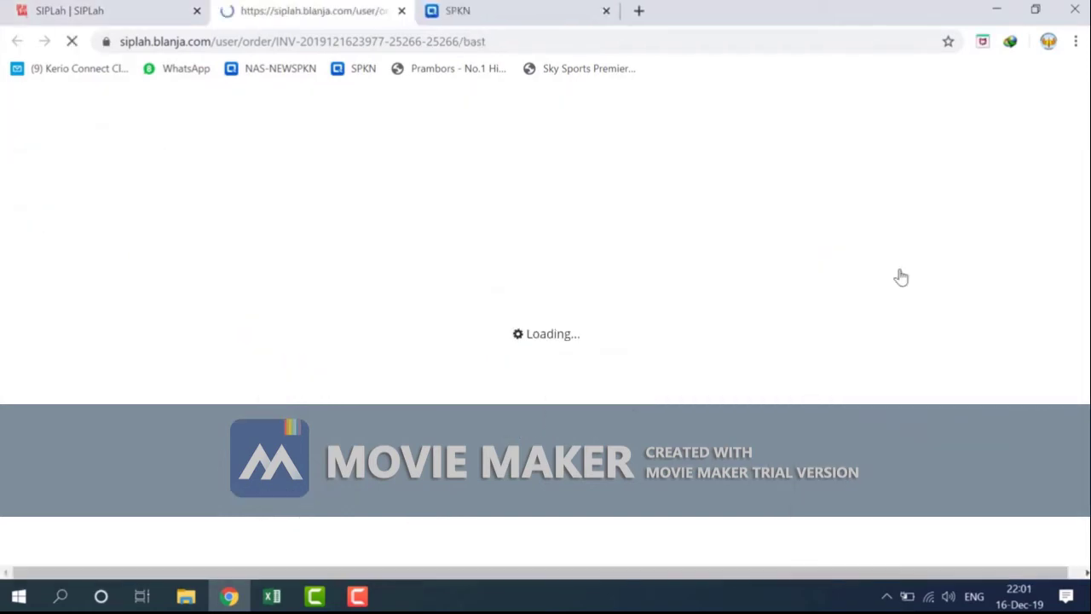
scroll(660, 213, down, 4)
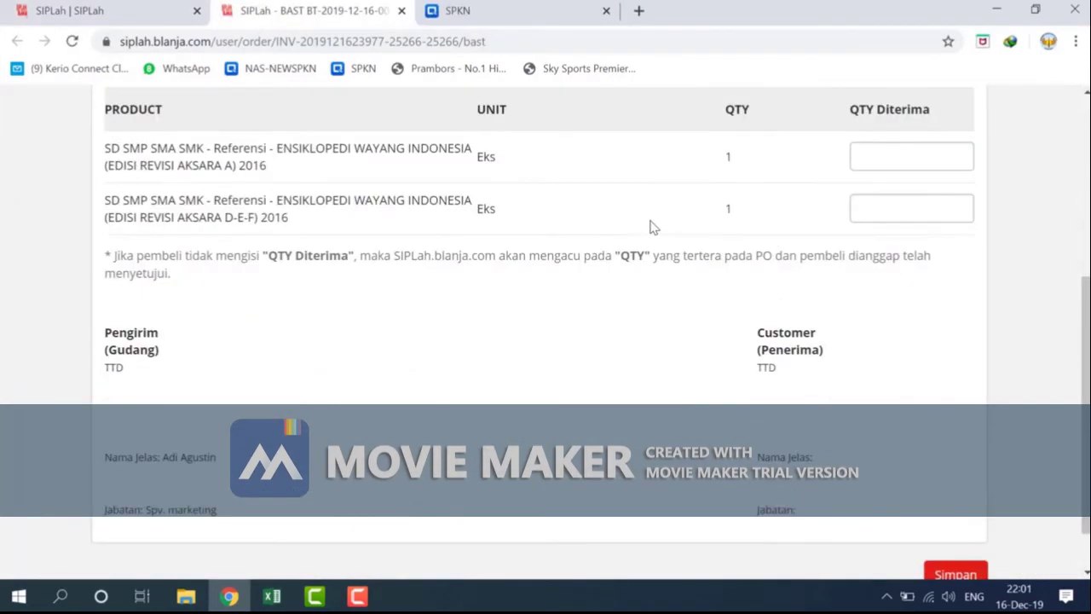
scroll(605, 357, up, 1)
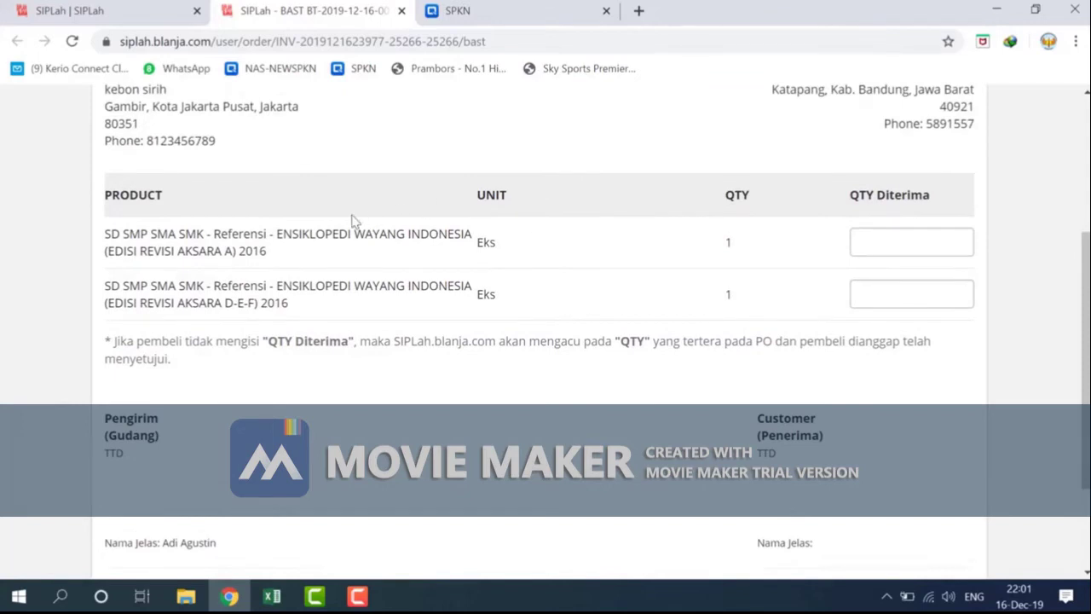
click(880, 245)
text(1)
click(882, 287)
text(1)
Review the BAST's signature section, save the received quantities and close the document to return to the transaction details.
scroll(852, 361, down, 2)
click(825, 420)
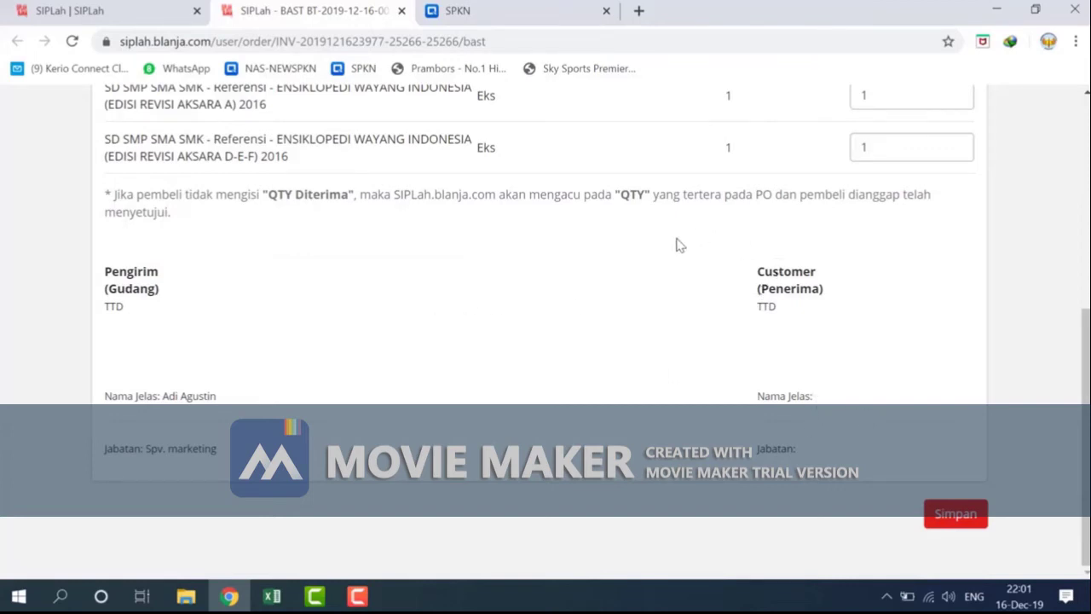
scroll(669, 247, up, 3)
scroll(669, 248, down, 3)
click(956, 515)
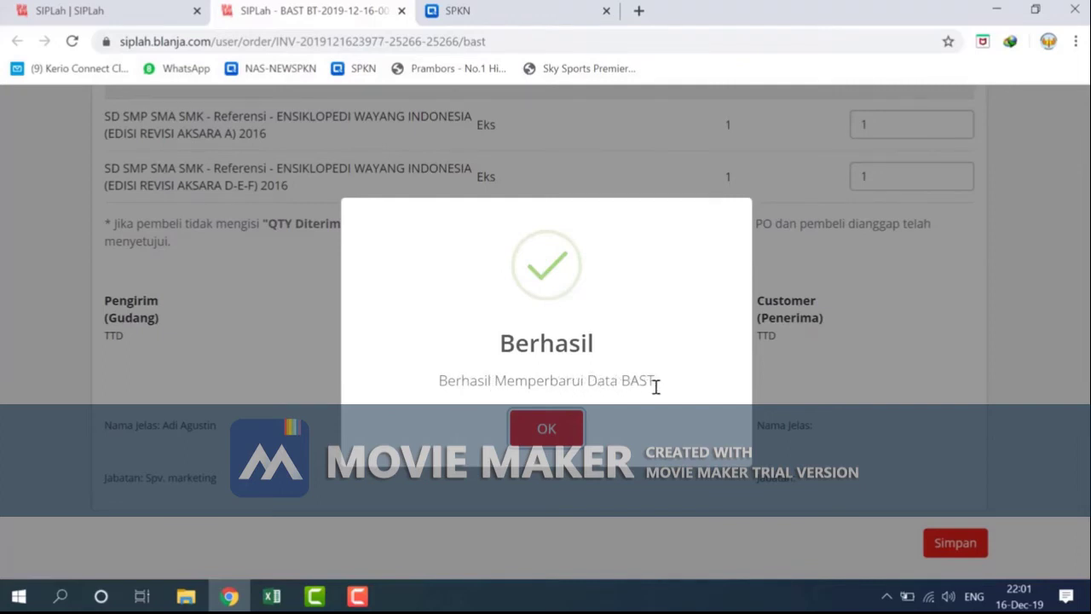
click(564, 433)
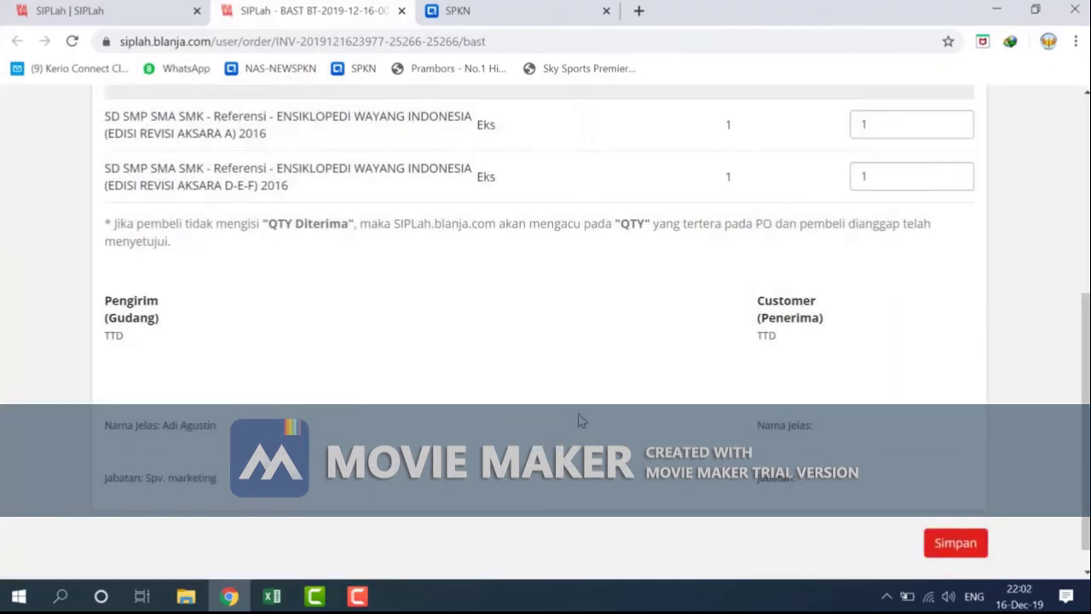
scroll(964, 482, down, 1)
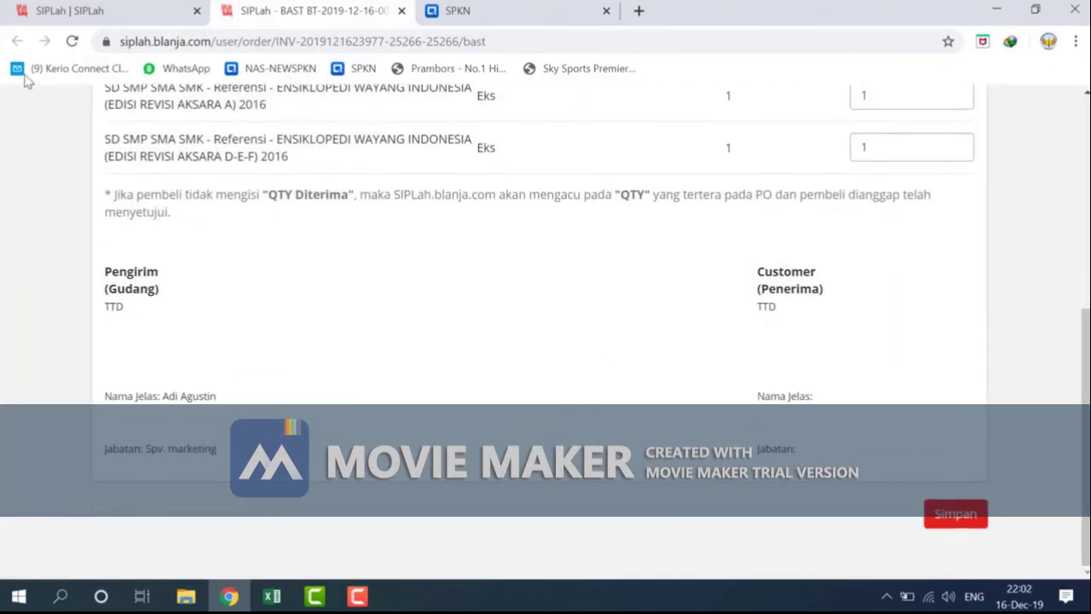
click(401, 10)
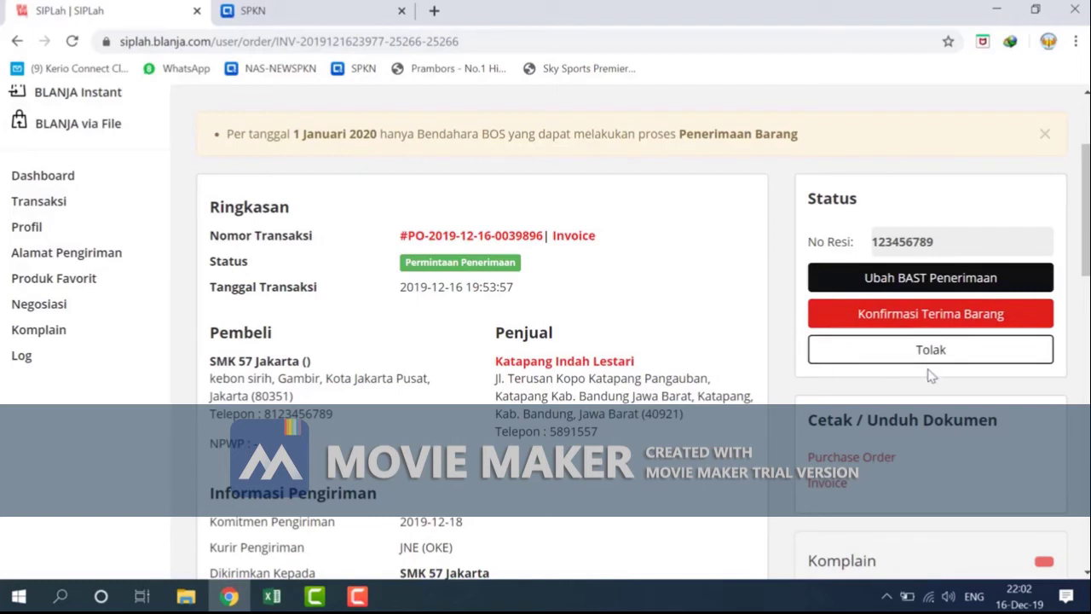
Confirm receipt of the goods with no penalty, attaching the image Screenshot_1 from the Lightshot folder as the BAST proof.
click(941, 317)
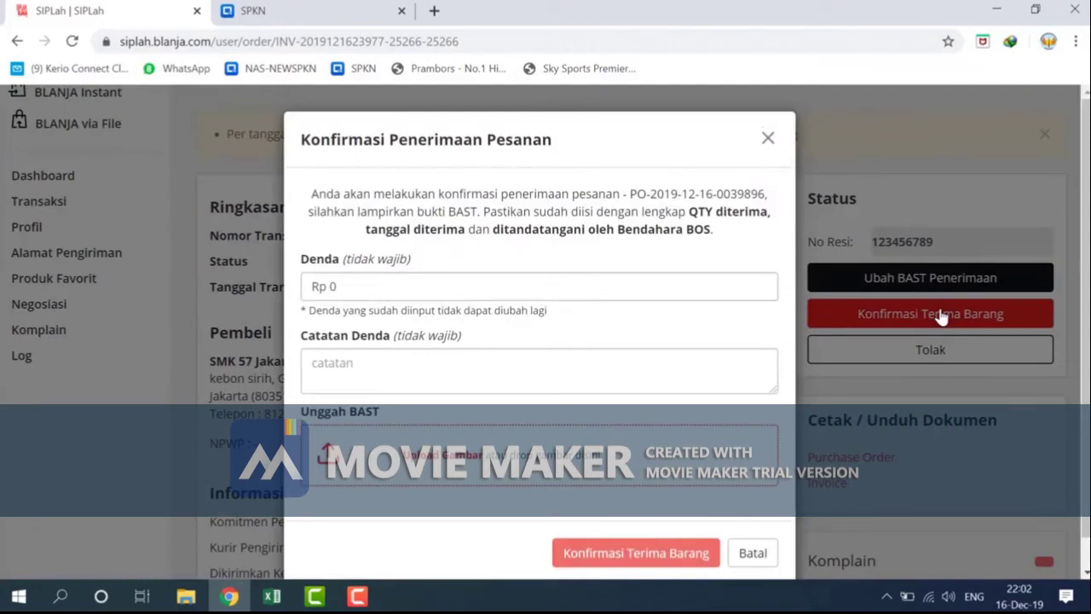
click(393, 288)
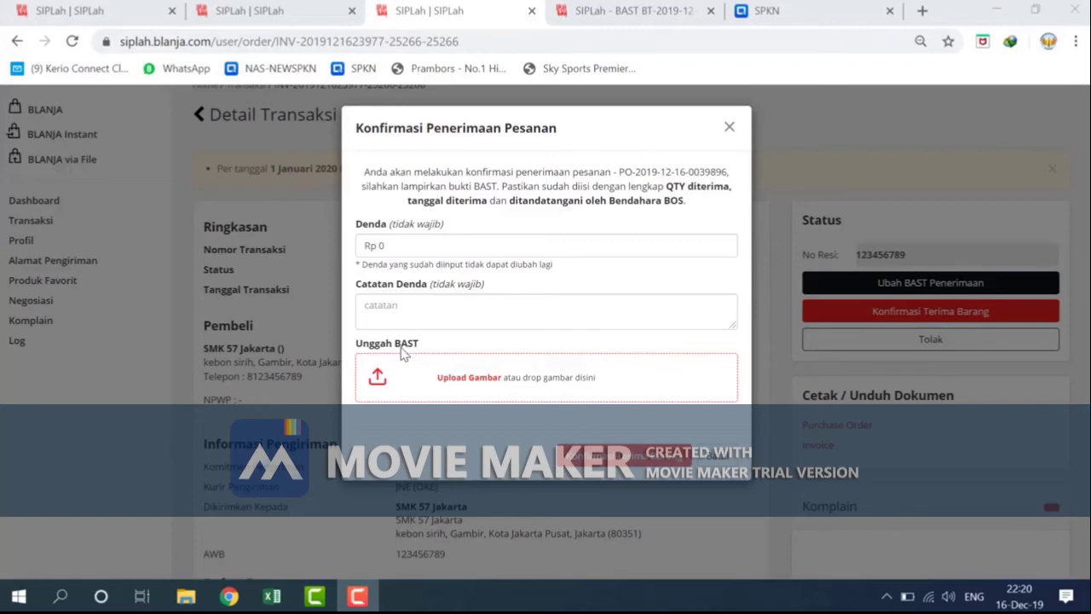
click(486, 401)
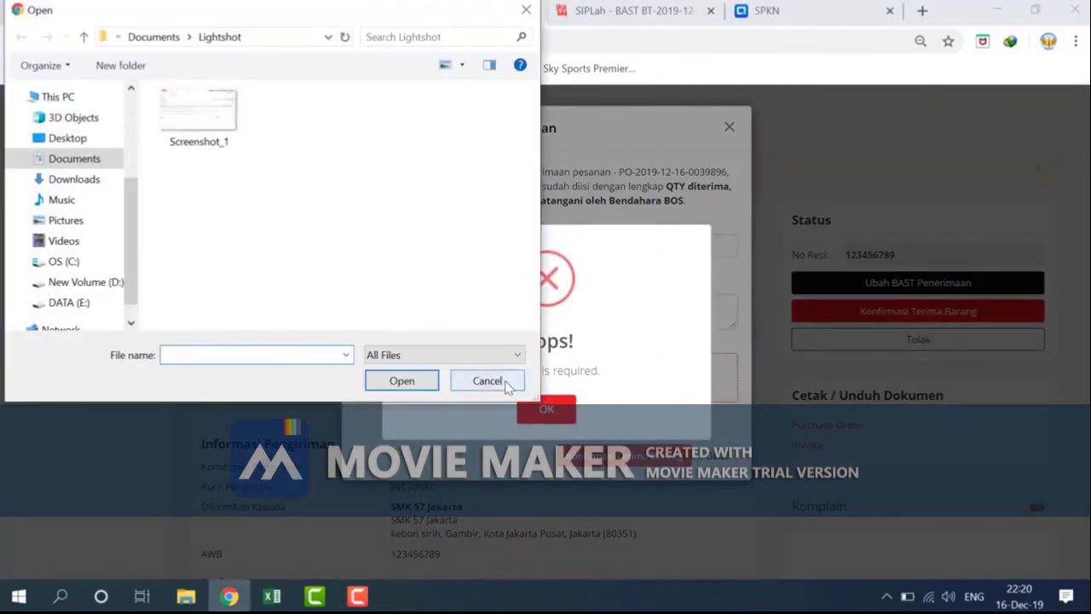
double_click(226, 120)
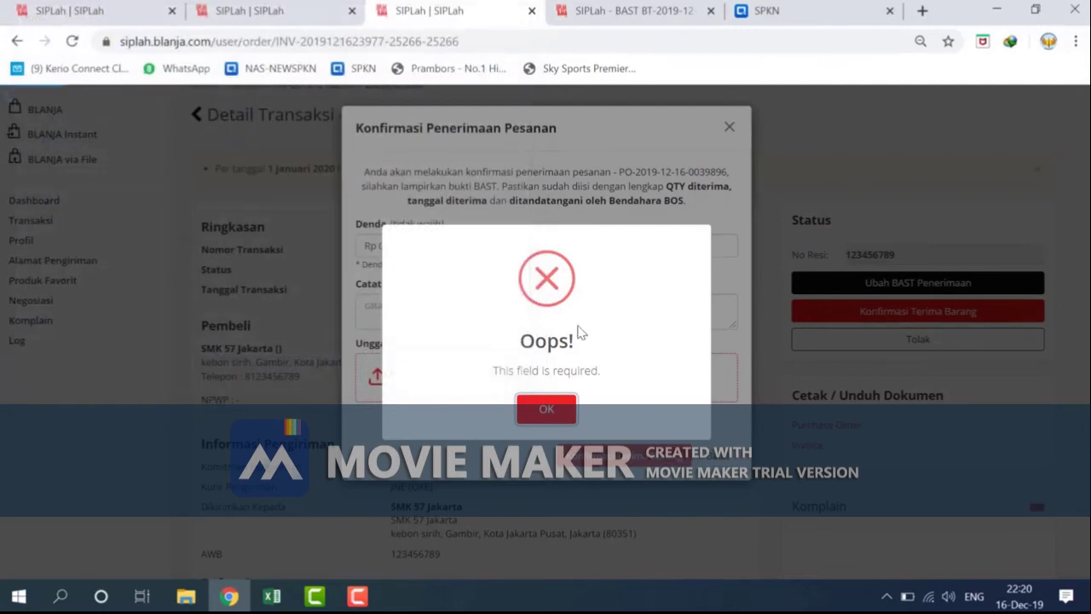
click(547, 409)
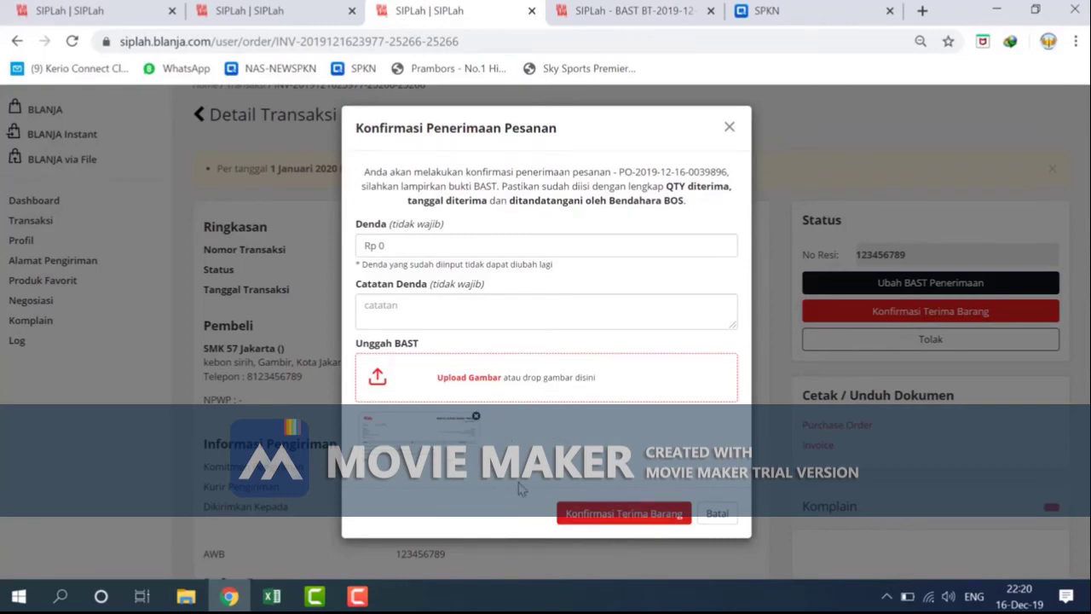
click(635, 513)
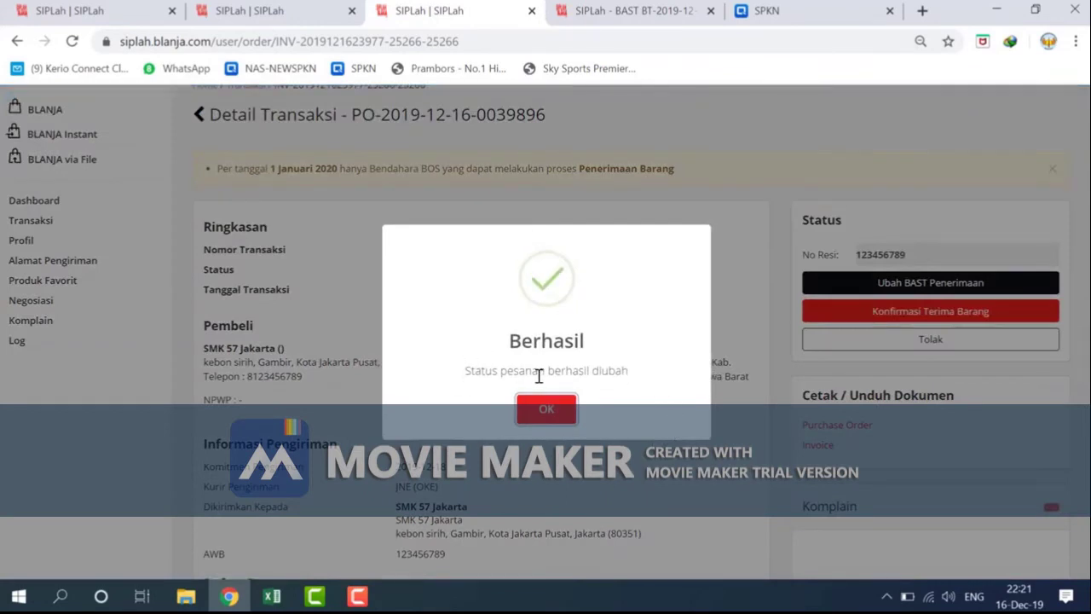
click(573, 410)
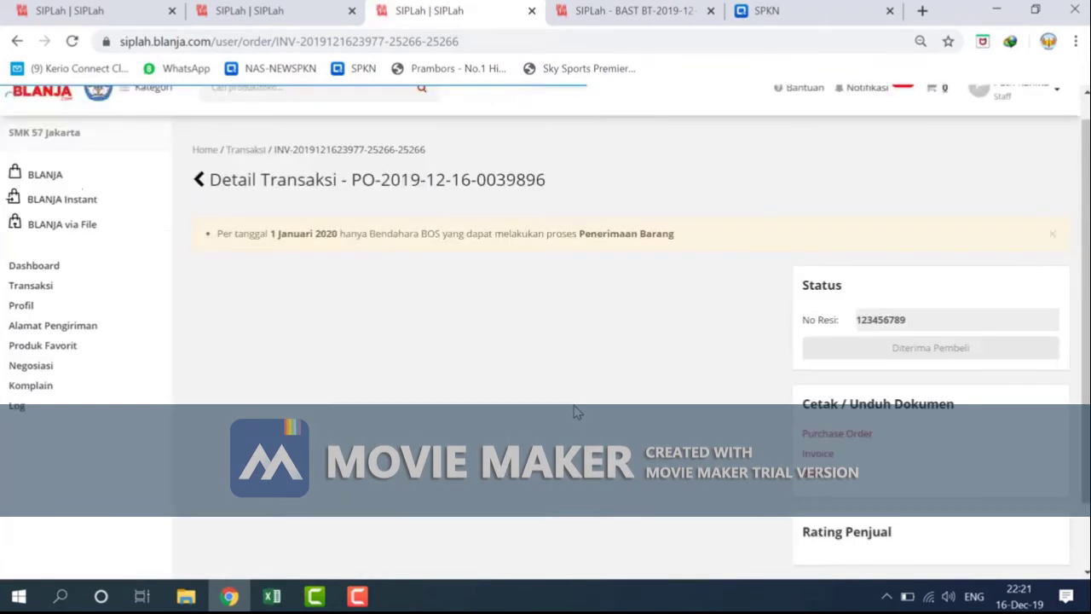
Examine the received order's status, received quantities, downloadable documents and Rating Penjual area.
scroll(577, 412, down, 1)
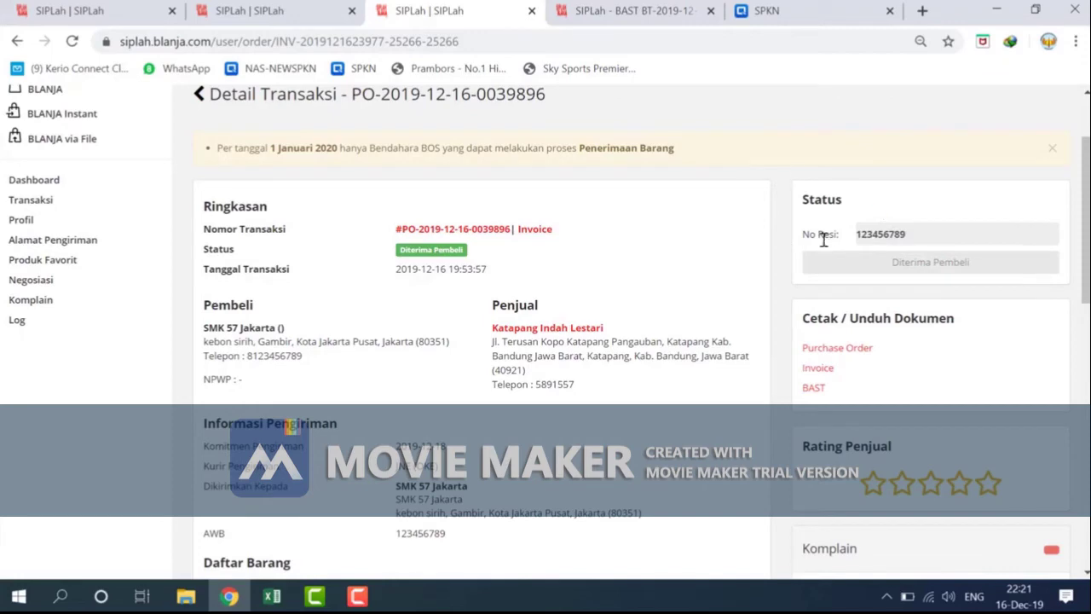
scroll(563, 243, down, 1)
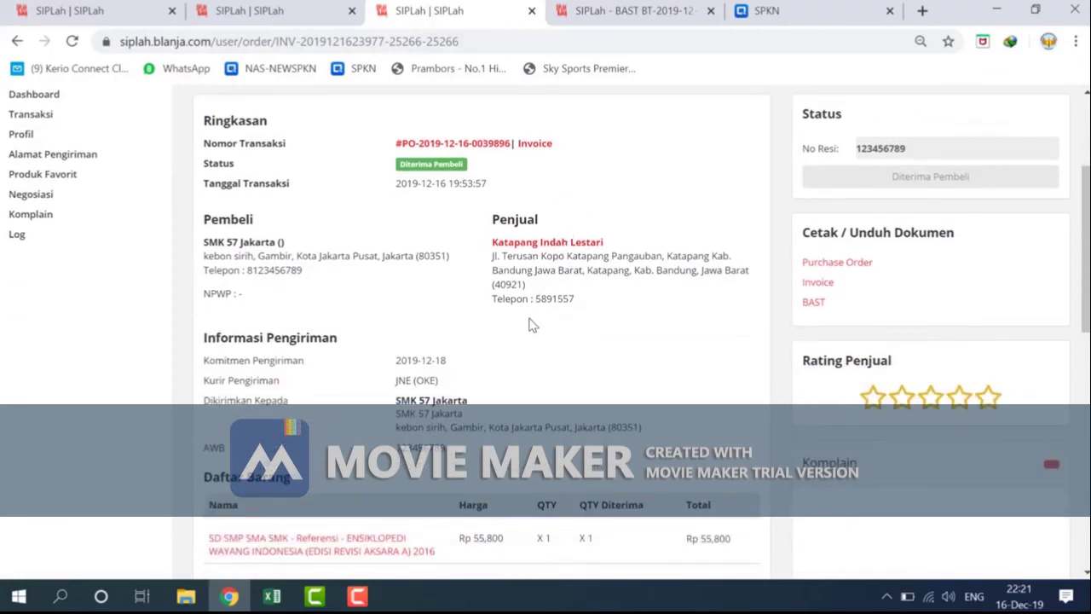
scroll(534, 326, down, 1)
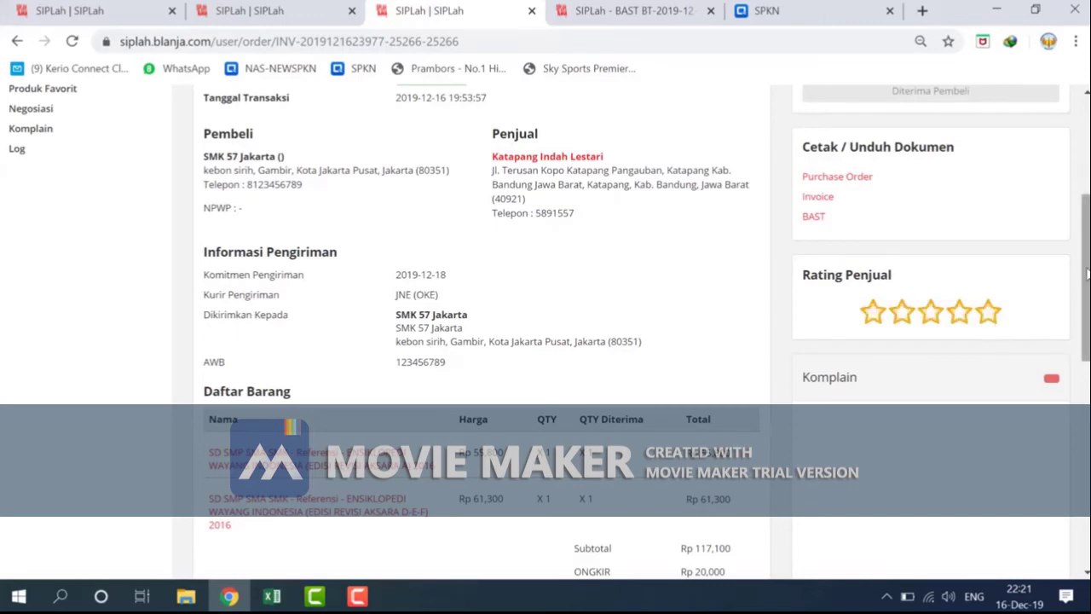
scroll(1087, 273, up, 4)
scroll(1086, 273, down, 3)
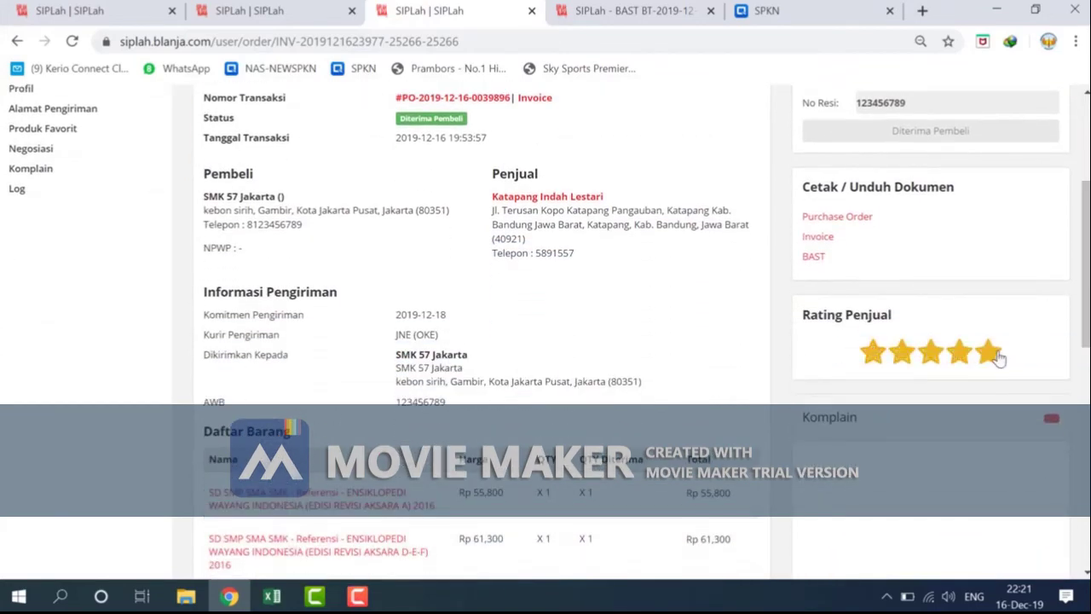
scroll(1087, 255, up, 3)
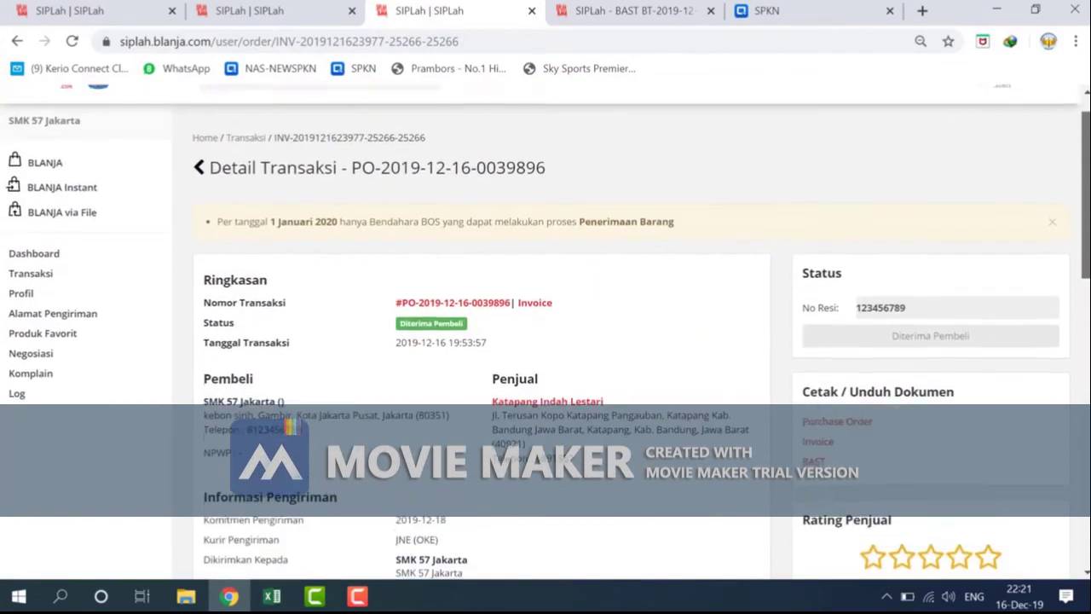
Rate the seller five stars with the comment "Pesanan sesuai dan proses cepat" and submit the rating.
scroll(1087, 255, down, 2)
click(1002, 412)
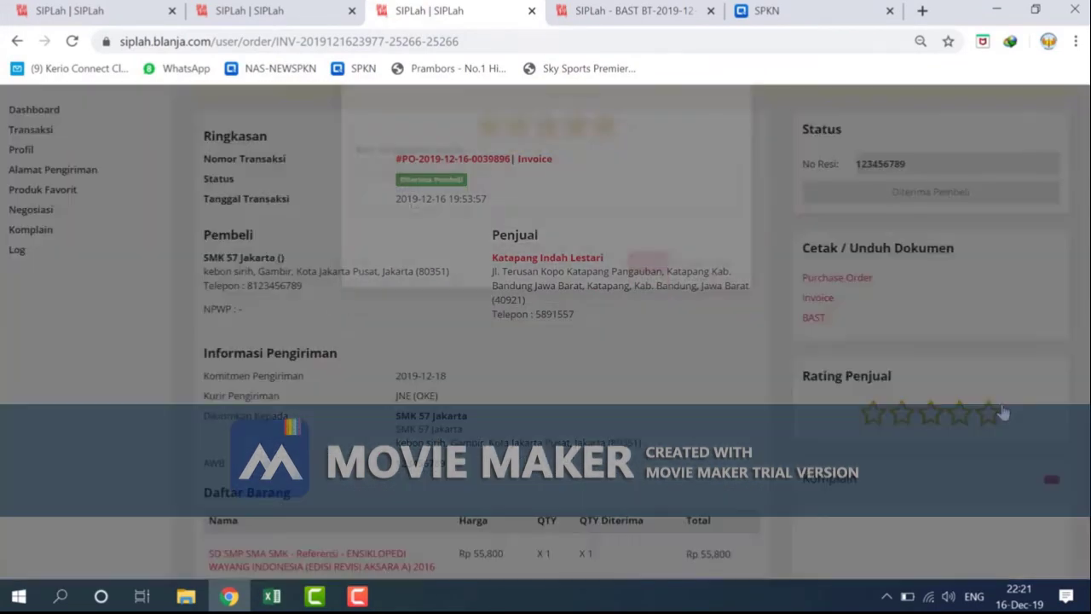
click(490, 245)
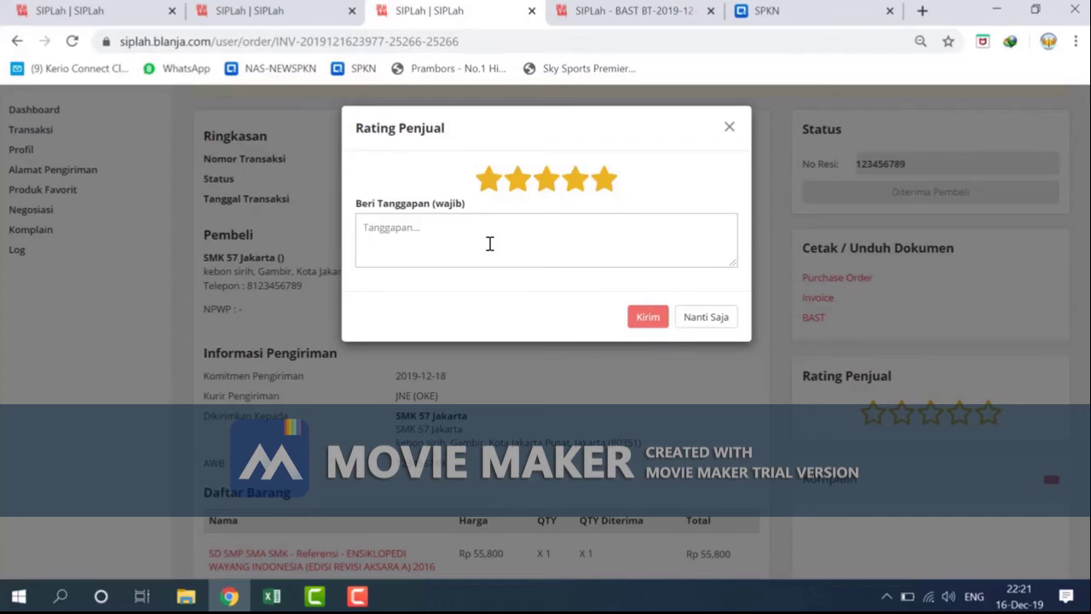
text(Pesan)
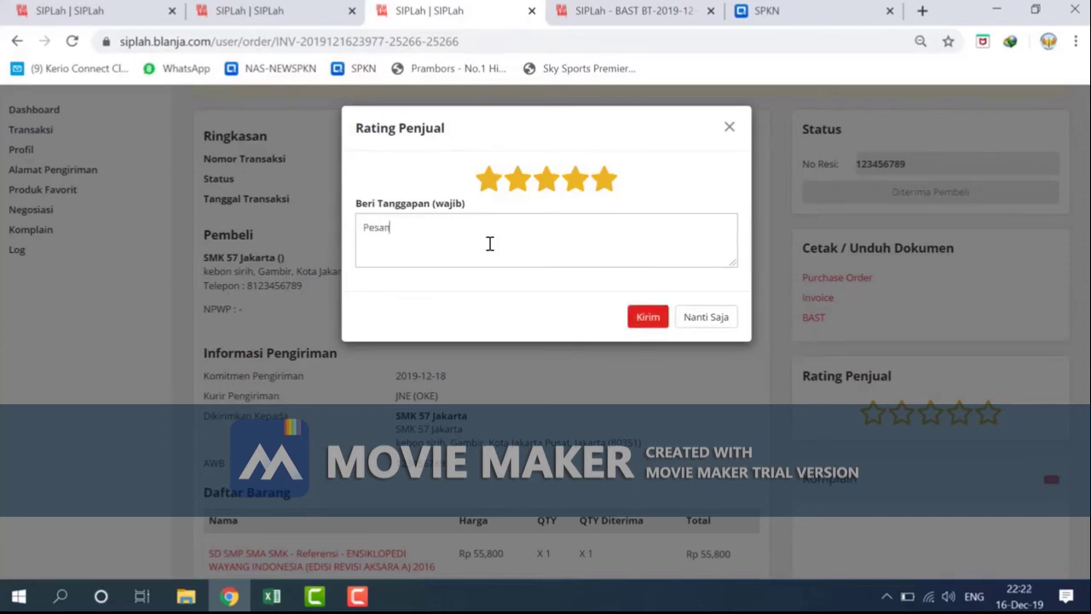
text(an sesuai dengan)
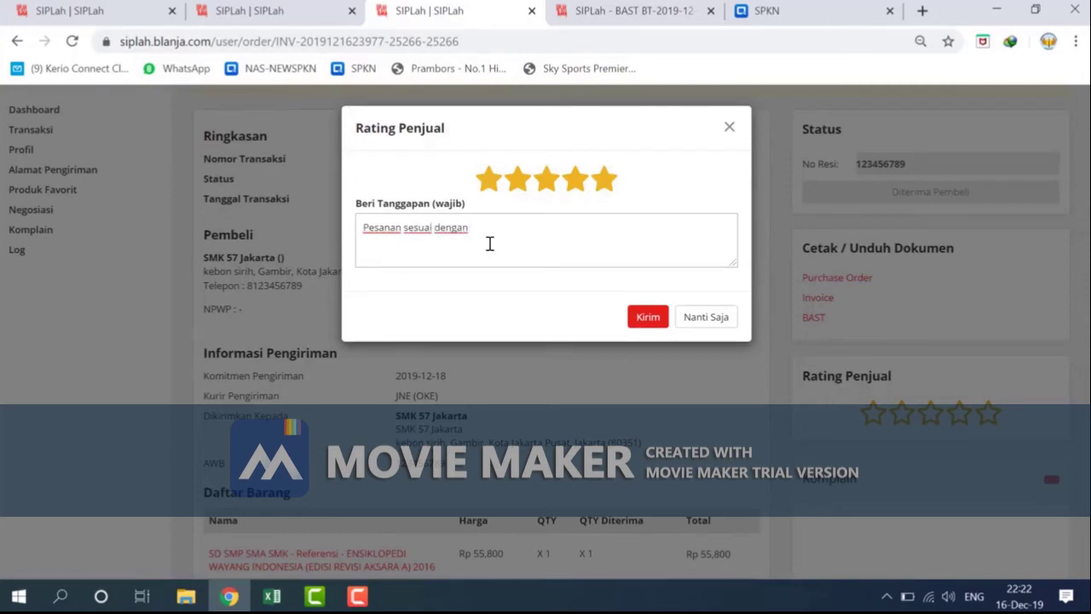
key(BackSpace)
key(BackSpace)
key(BackSpace)
key(BackSpace)
key(BackSpace)
key(BackSpace)
text(dan)
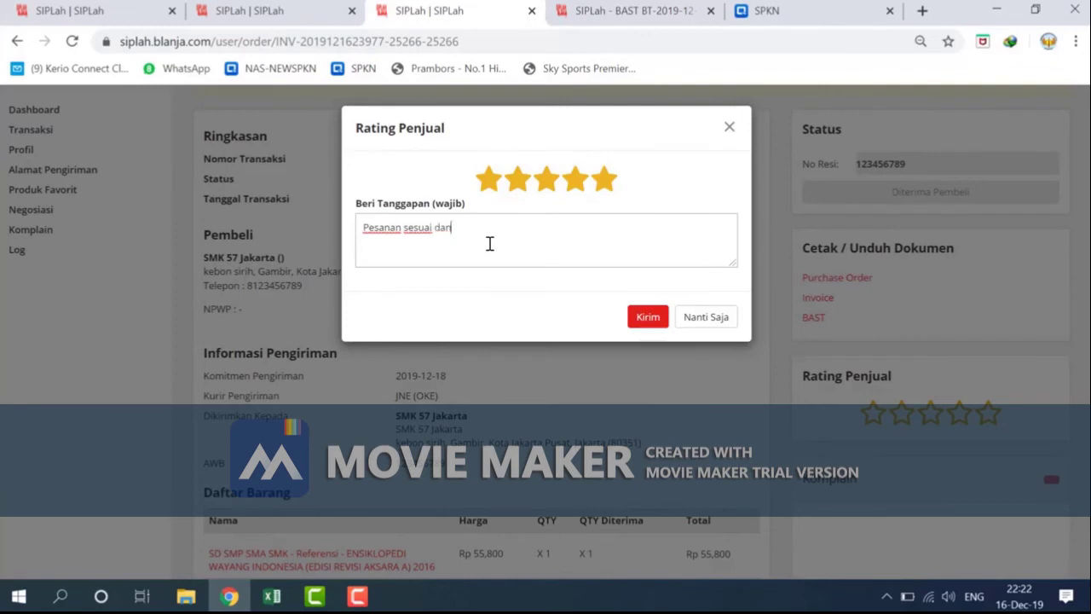
text( proses cepat)
click(648, 320)
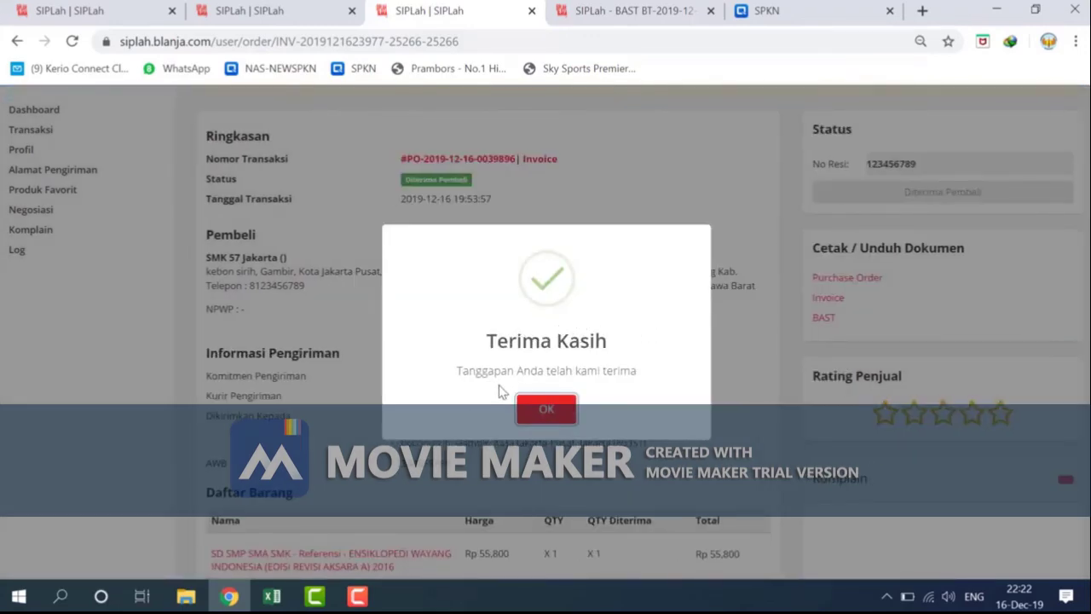
click(524, 411)
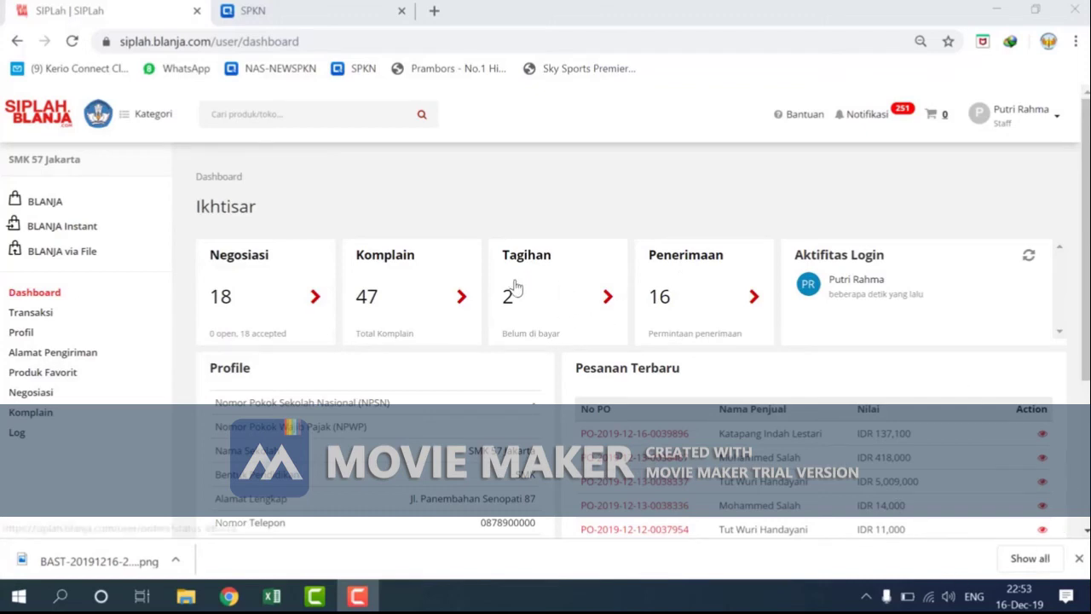
List the orders with Penagihan status from the dashboard's unpaid bills and open the details of the 2019-12-16 order.
click(540, 300)
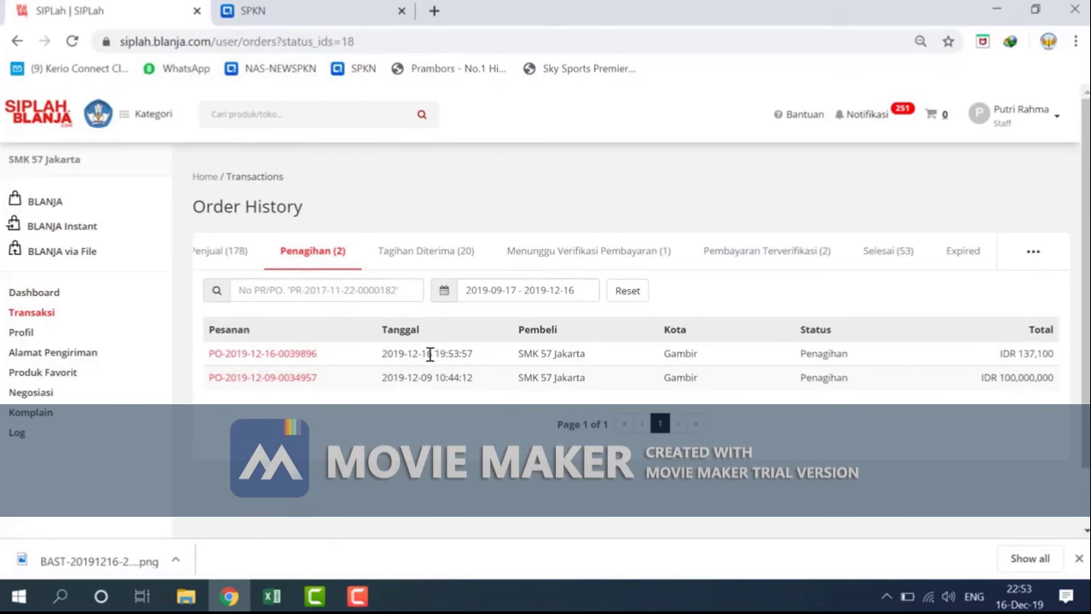
drag(432, 354, 385, 353)
click(384, 353)
click(307, 358)
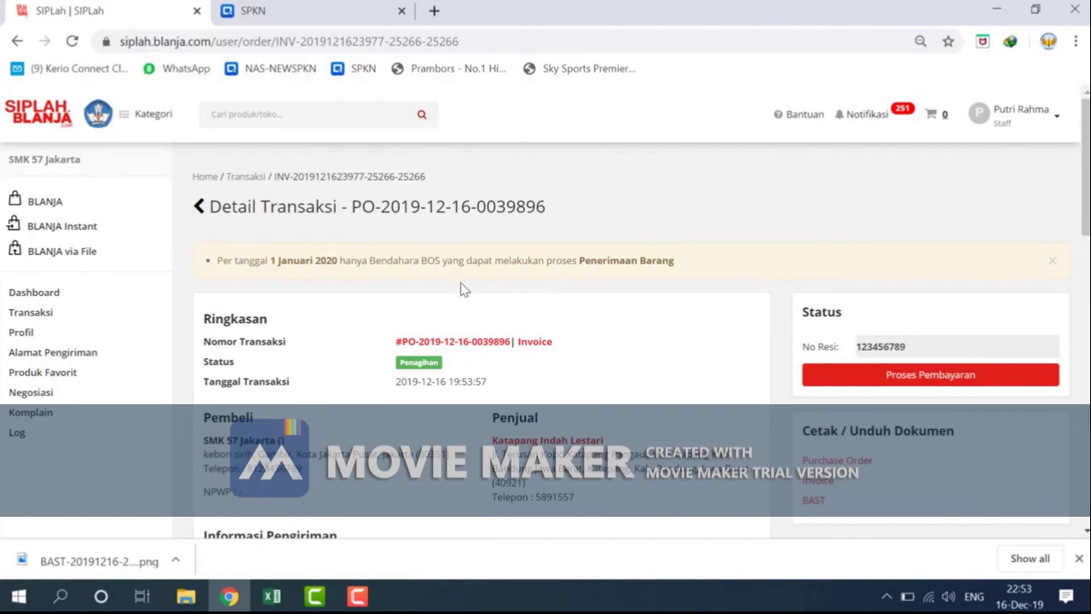
Examine the billed order's status, item list, seller rating and Informasi Pembayaran section with the bank transfer details.
scroll(460, 290, down, 2)
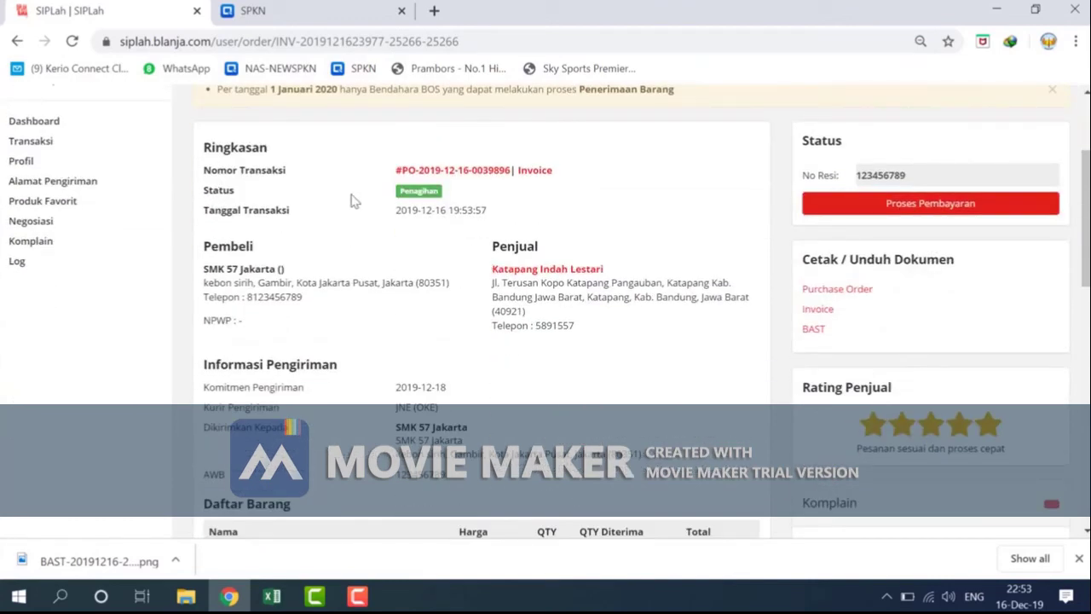
drag(392, 194, 455, 199)
click(499, 201)
scroll(484, 219, up, 1)
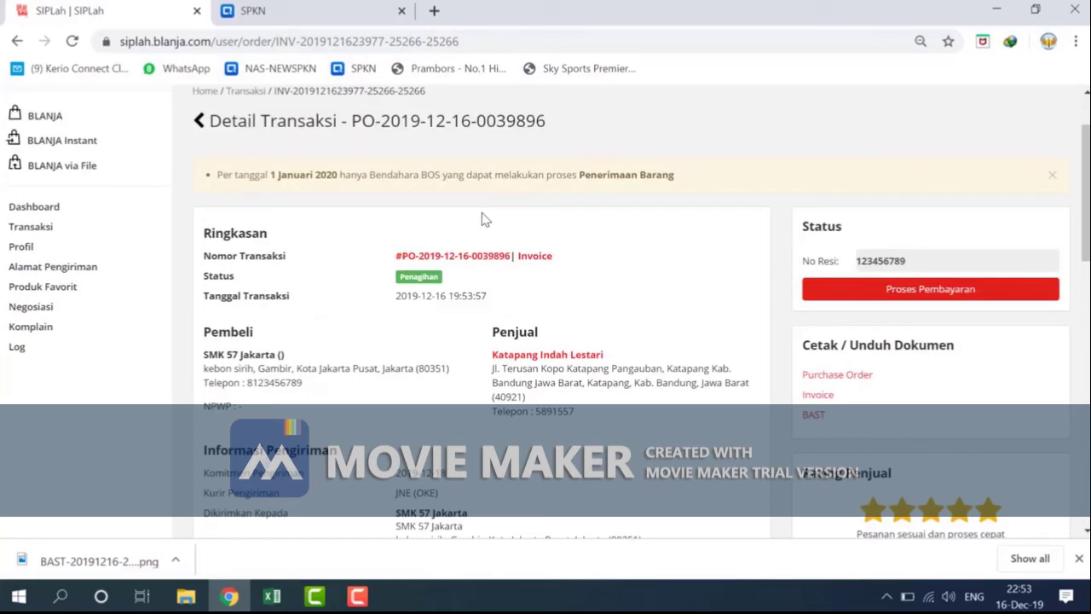
scroll(582, 255, down, 10)
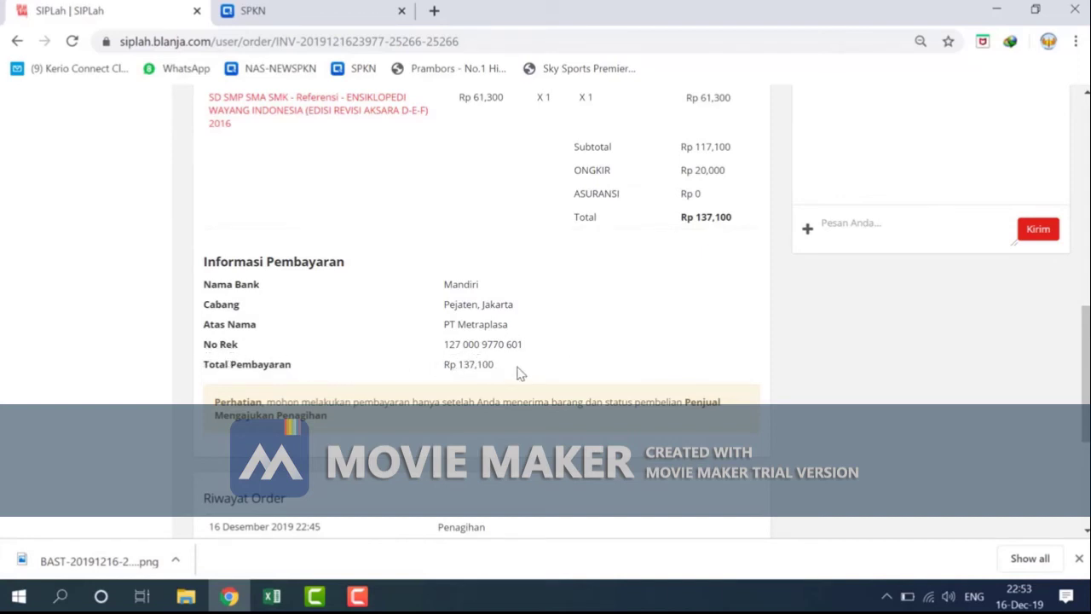
scroll(526, 360, down, 1)
scroll(535, 349, up, 1)
scroll(536, 349, up, 3)
scroll(535, 349, up, 3)
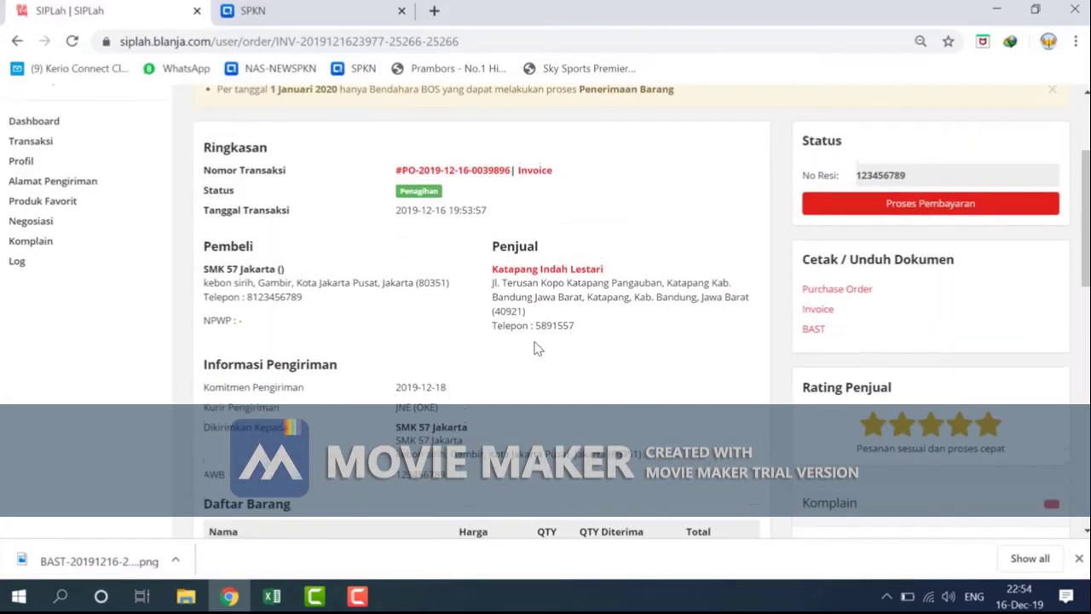
scroll(535, 348, down, 4)
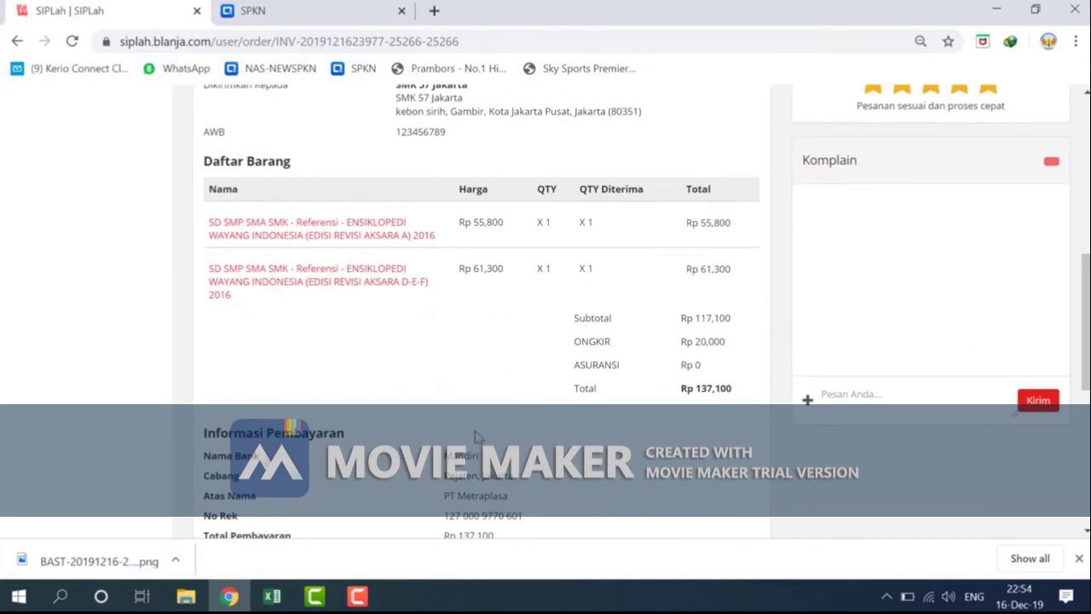
scroll(512, 392, down, 2)
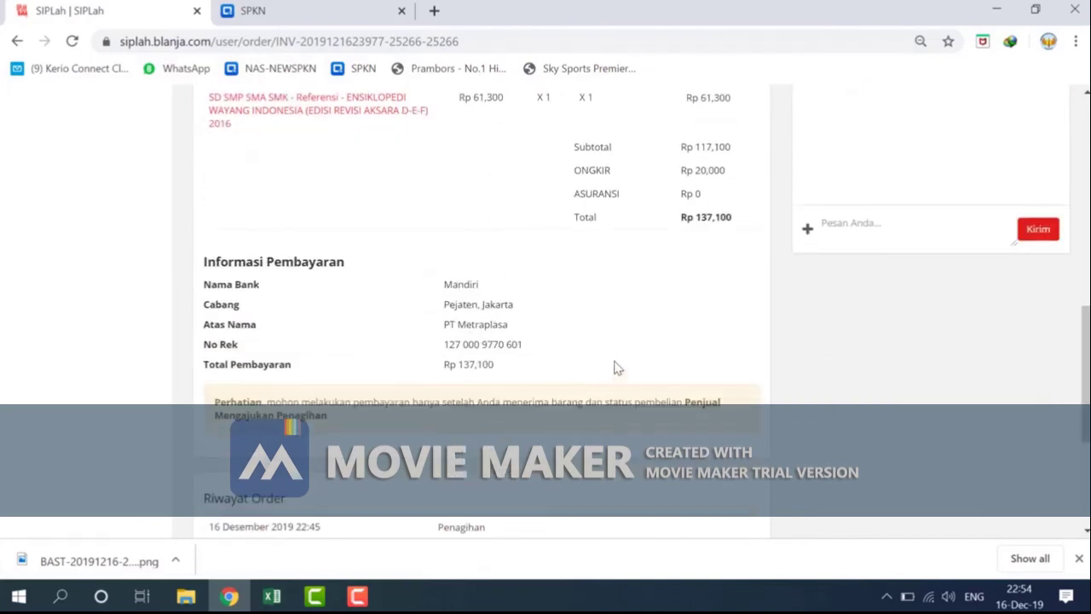
scroll(614, 365, up, 8)
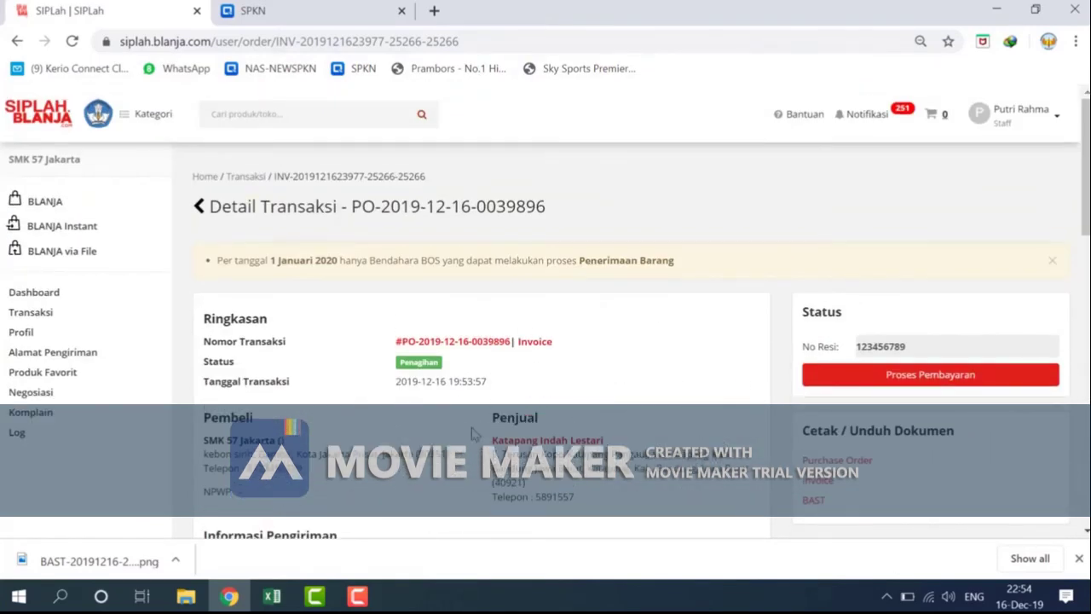
Accept the seller's bill by starting Proses Pembayaran for the order, and review the updated transaction details.
click(921, 386)
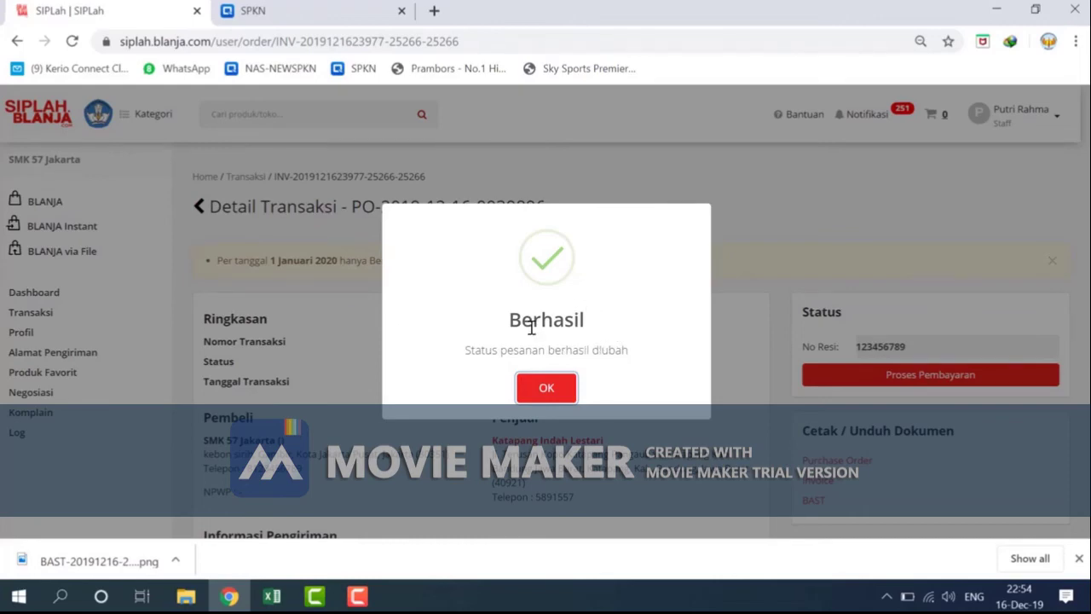
click(561, 391)
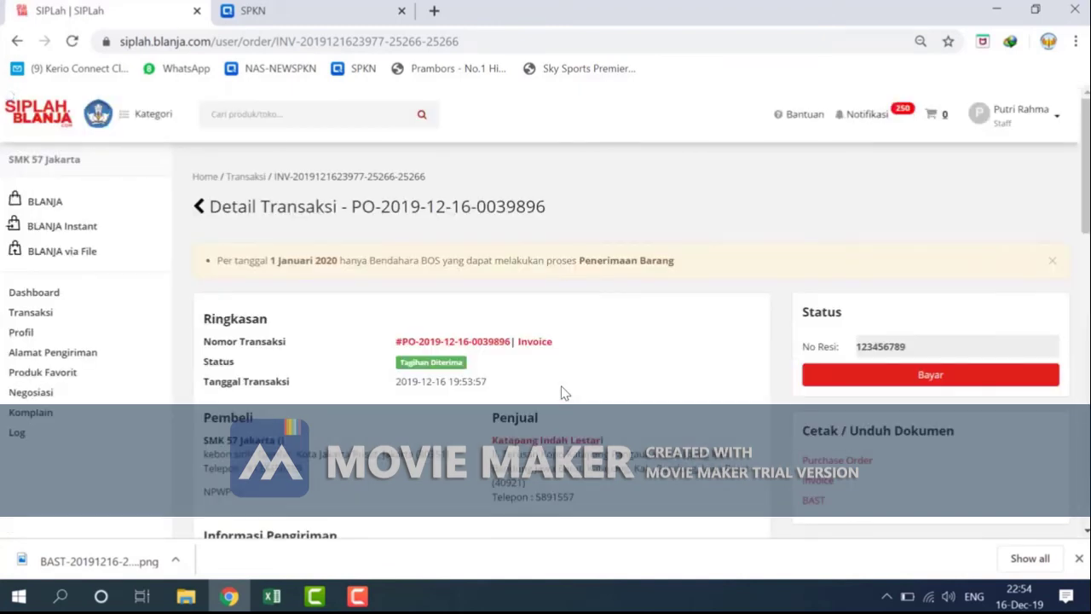
scroll(589, 292, down, 2)
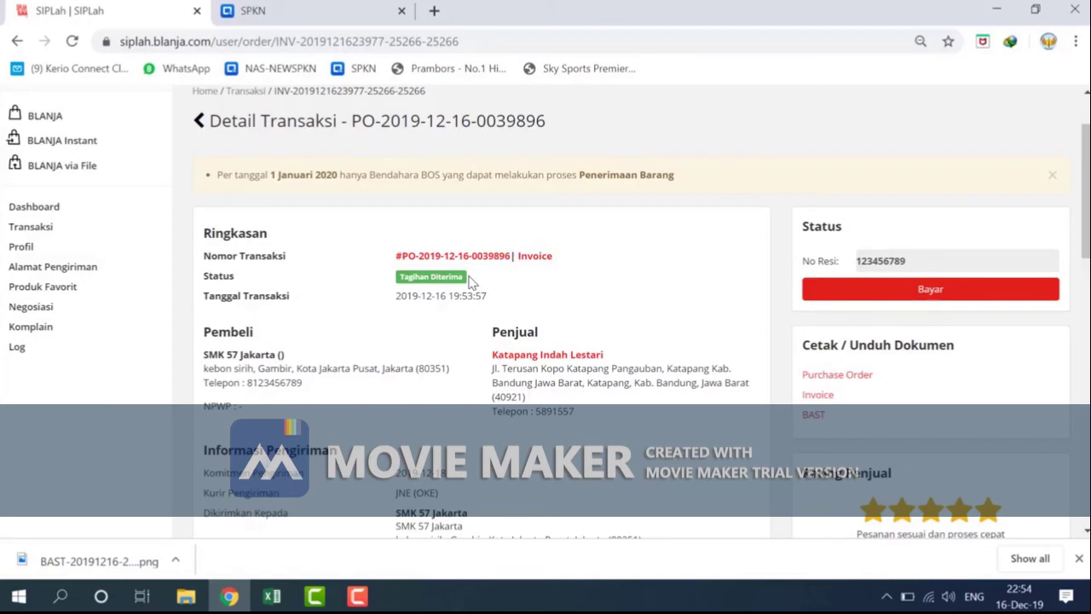
scroll(470, 283, down, 8)
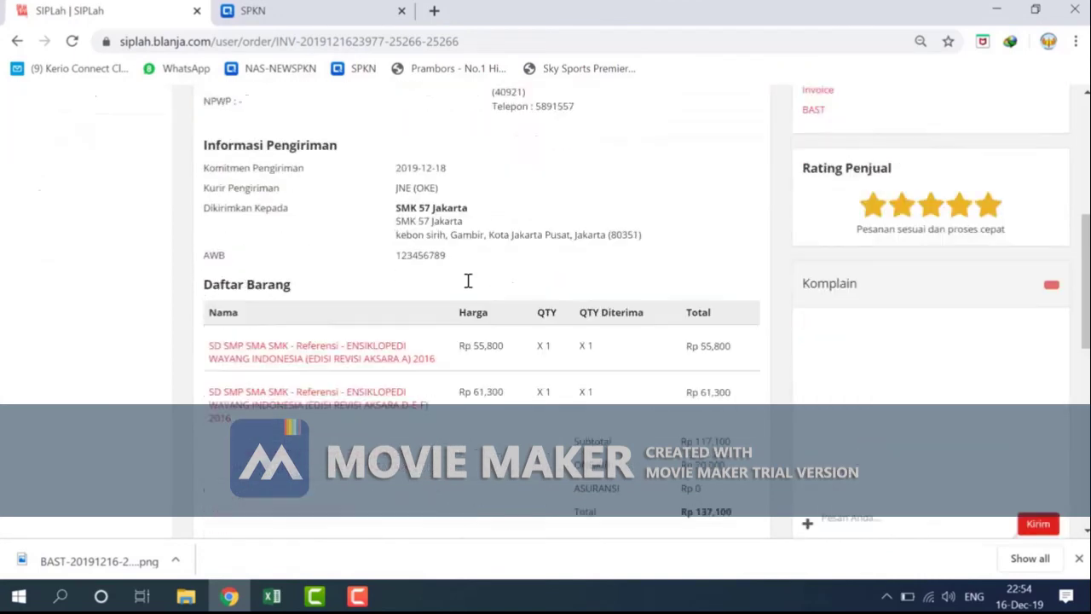
scroll(599, 261, up, 8)
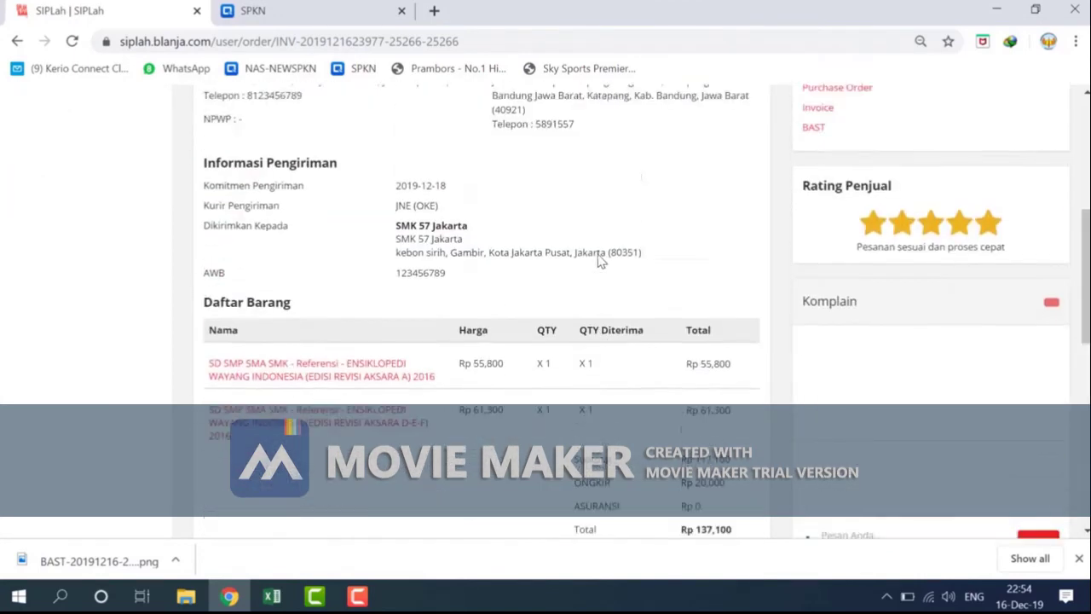
scroll(518, 238, up, 1)
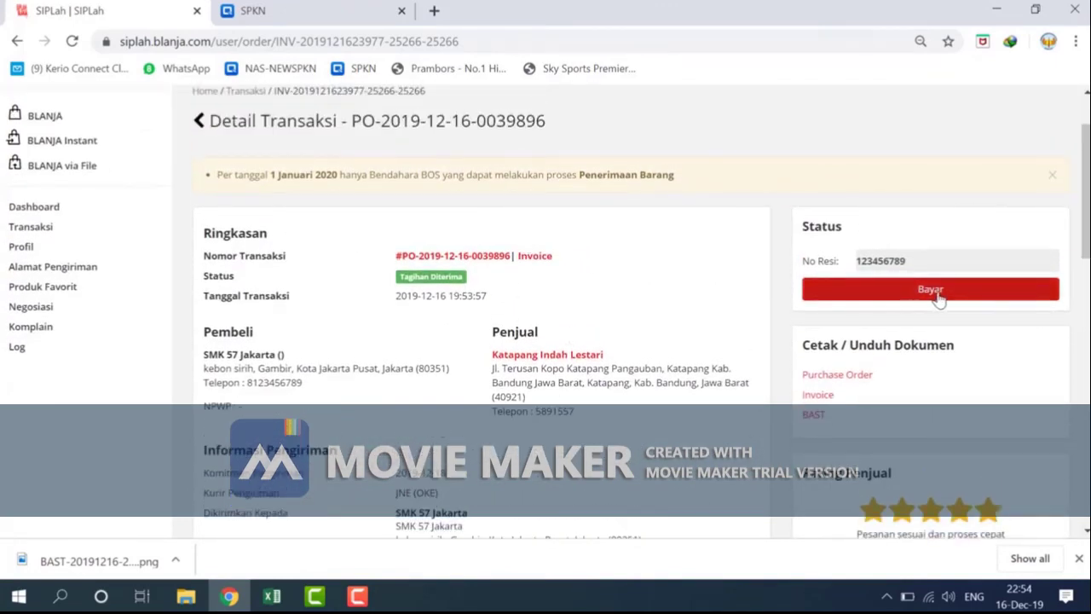
Submit the order's payment with the image Screenshot_1 from the Lightshot folder attached as the proof of payment.
click(942, 292)
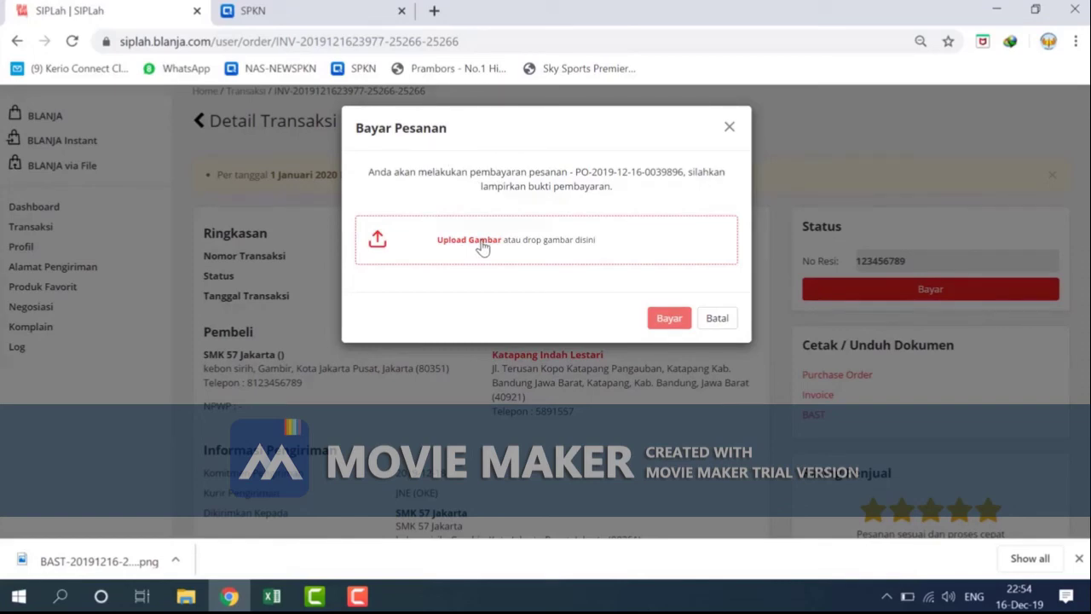
click(560, 239)
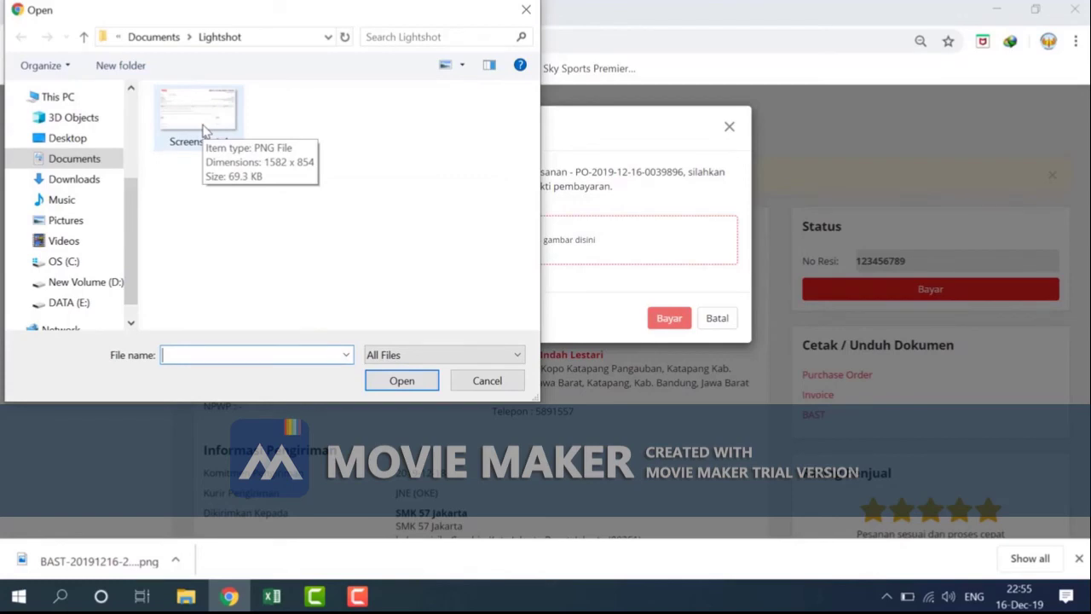
double_click(203, 131)
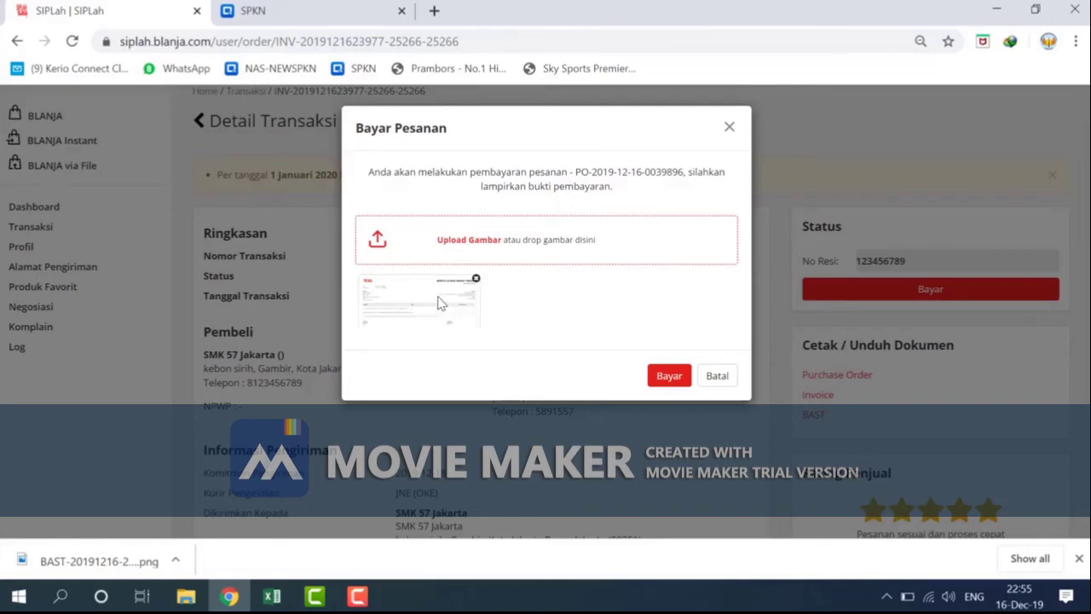
click(669, 376)
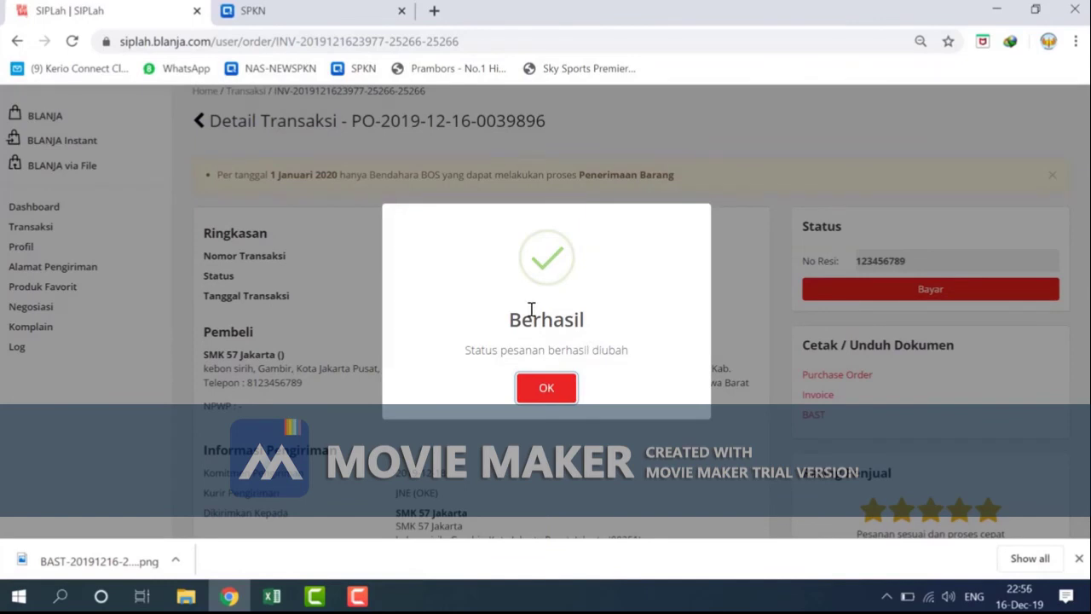
click(562, 389)
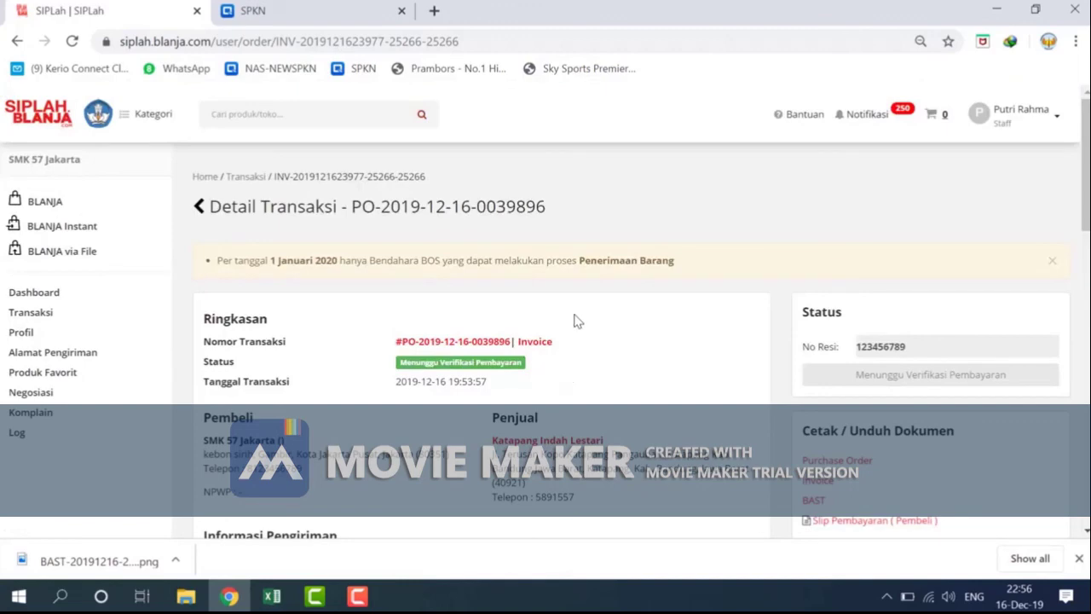
Examine the paid order's status, downloadable documents, item list and payment information on the transaction details page.
scroll(659, 280, down, 1)
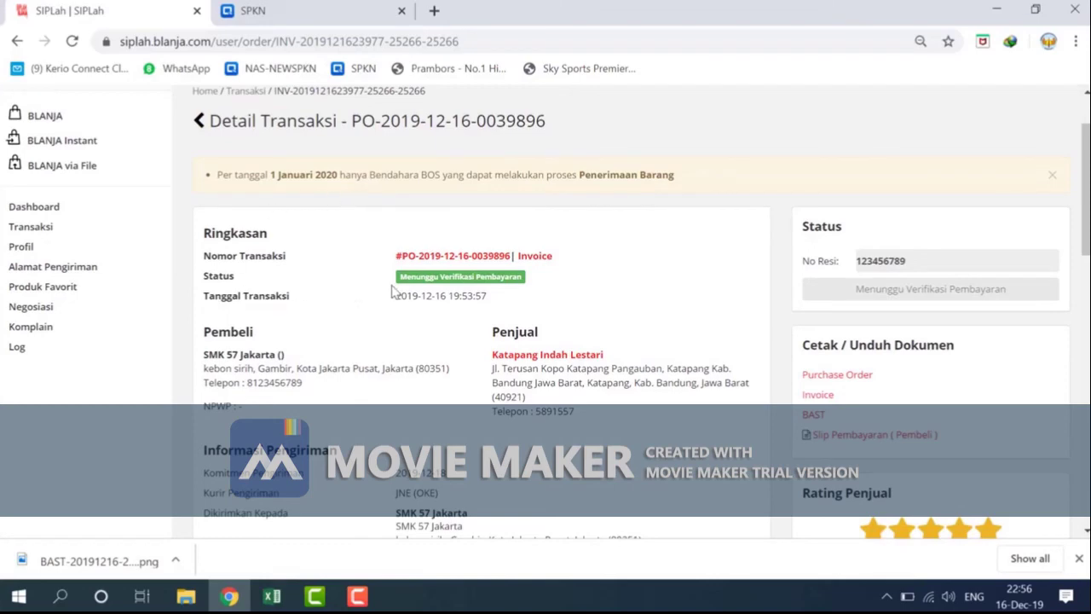
scroll(571, 285, down, 5)
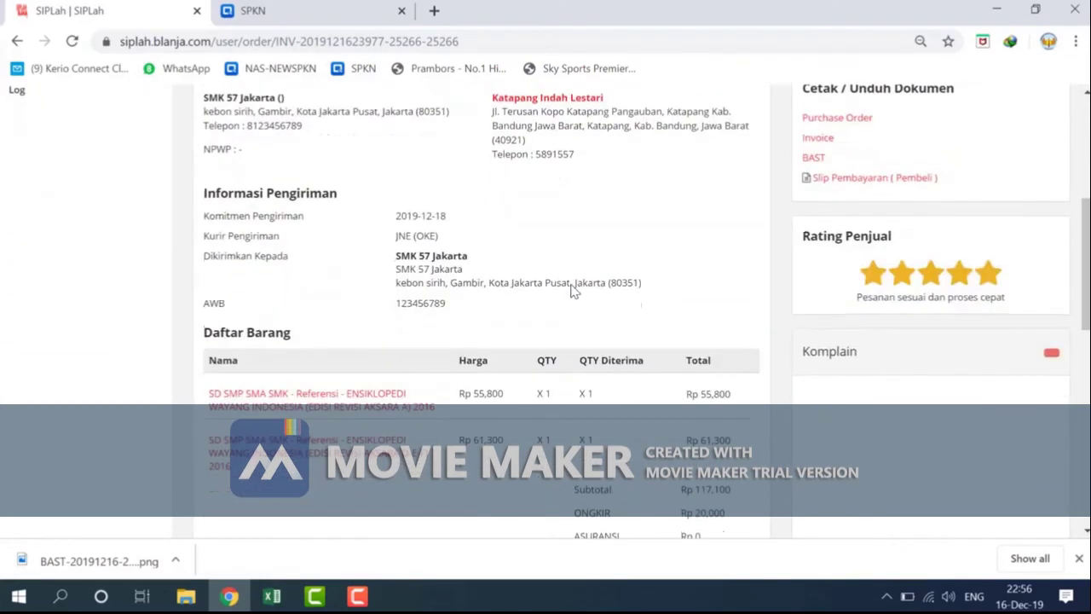
scroll(618, 315, down, 2)
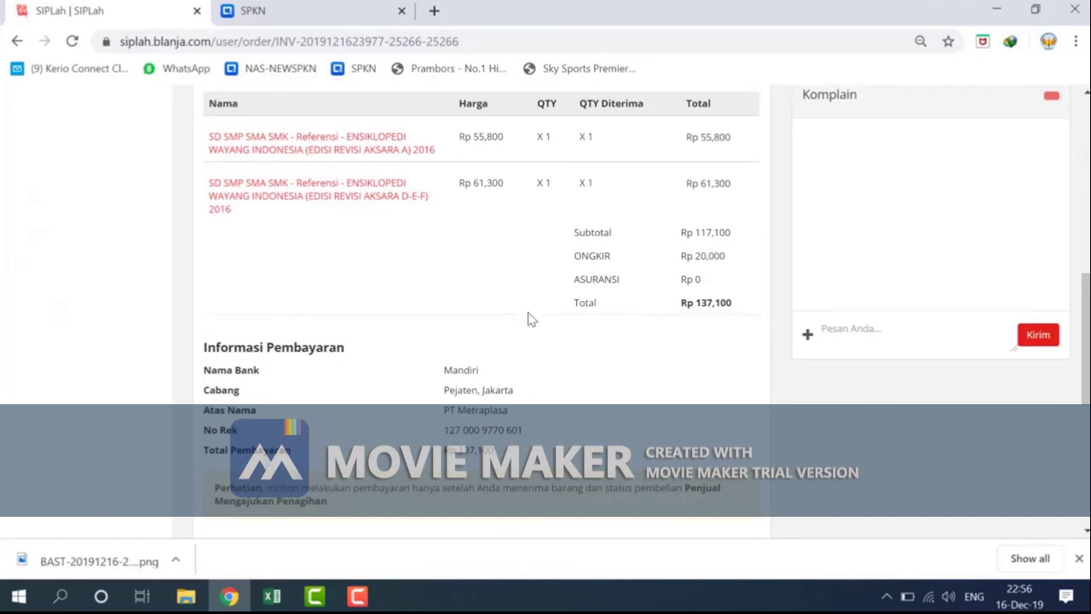
scroll(527, 318, up, 2)
scroll(528, 318, up, 3)
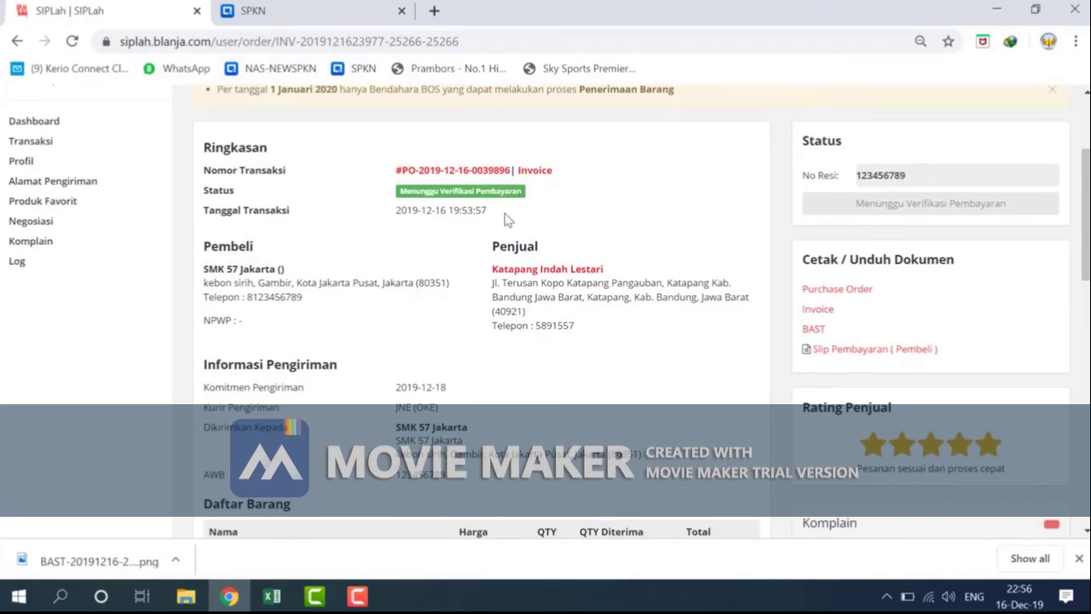
scroll(508, 229, down, 3)
scroll(508, 230, down, 3)
scroll(493, 209, up, 1)
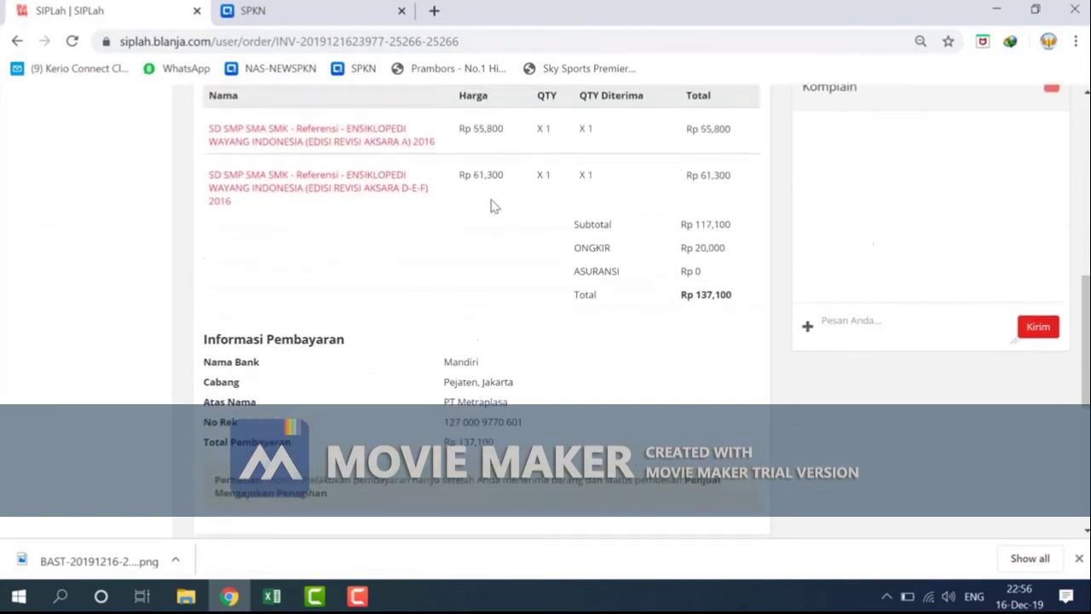
scroll(502, 287, up, 1)
scroll(531, 322, down, 1)
scroll(537, 329, up, 5)
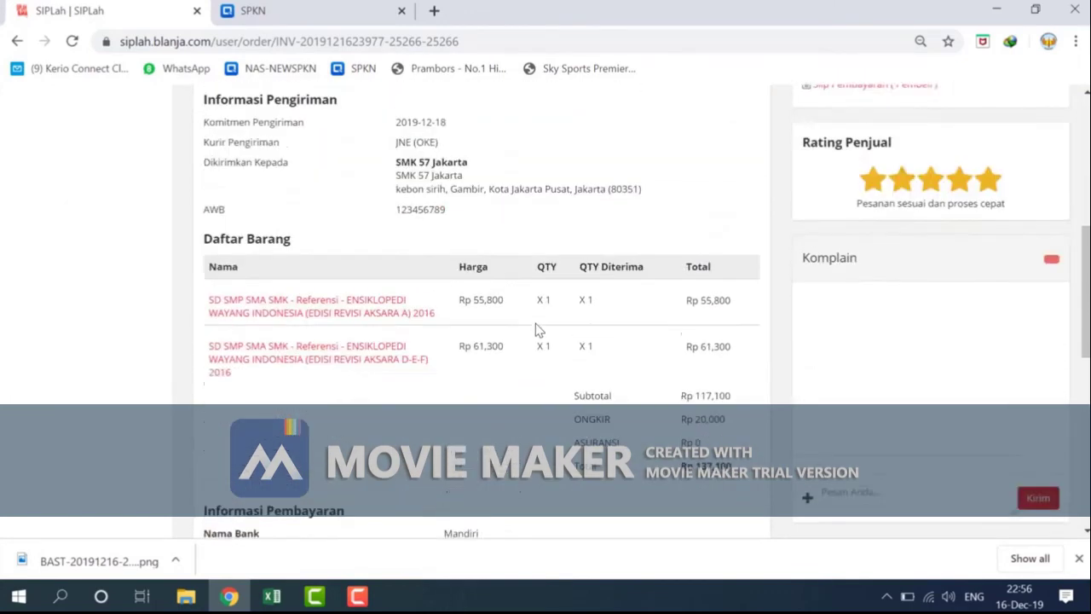
scroll(537, 329, up, 1)
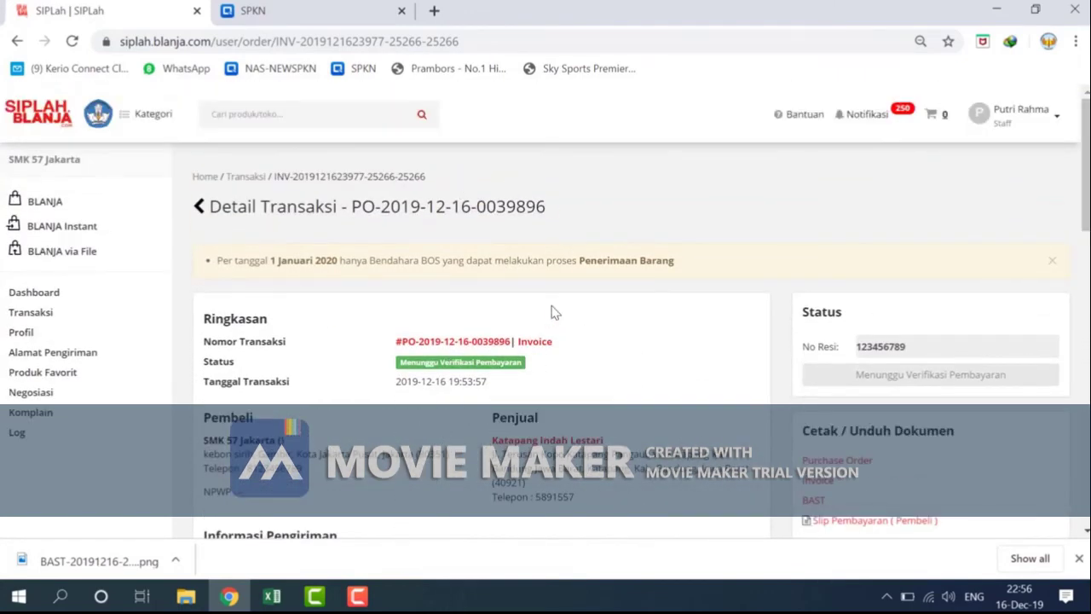
scroll(552, 314, down, 1)
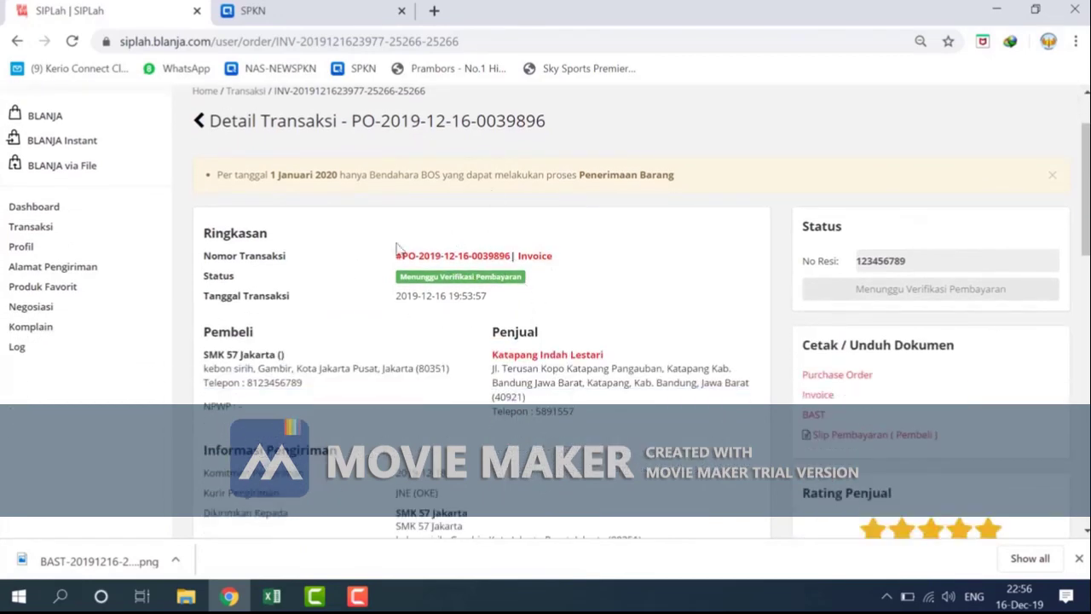
drag(404, 280, 542, 285)
scroll(542, 284, down, 2)
click(543, 281)
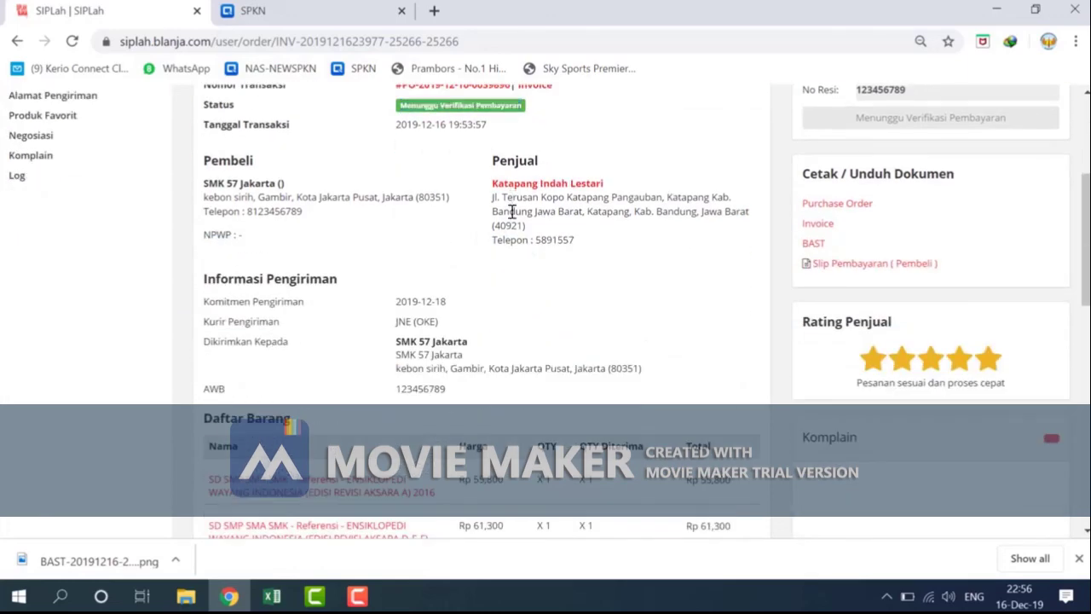
scroll(512, 226, down, 4)
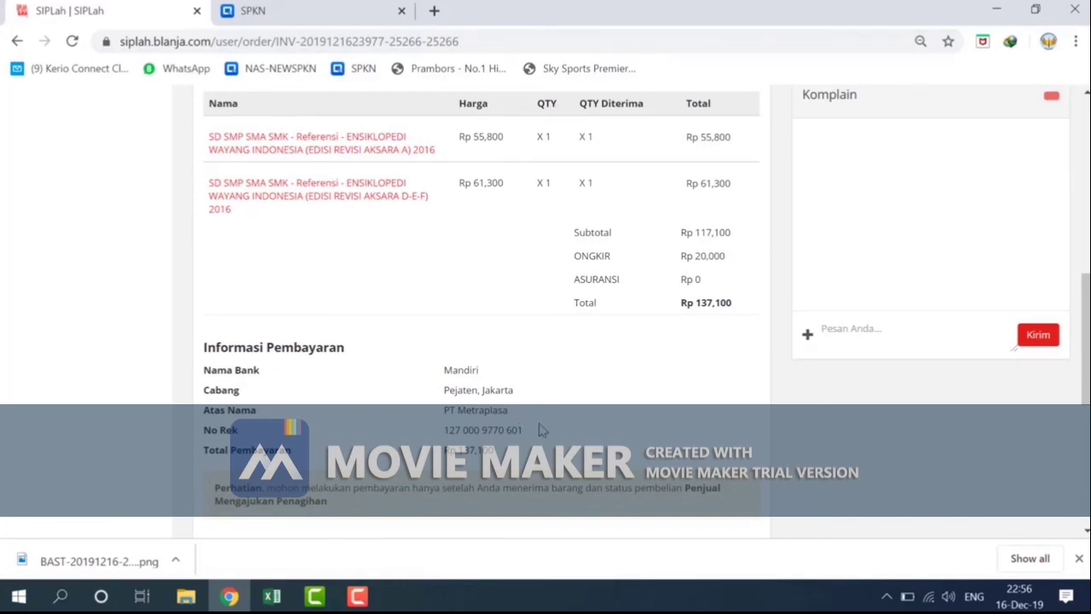
scroll(544, 429, up, 10)
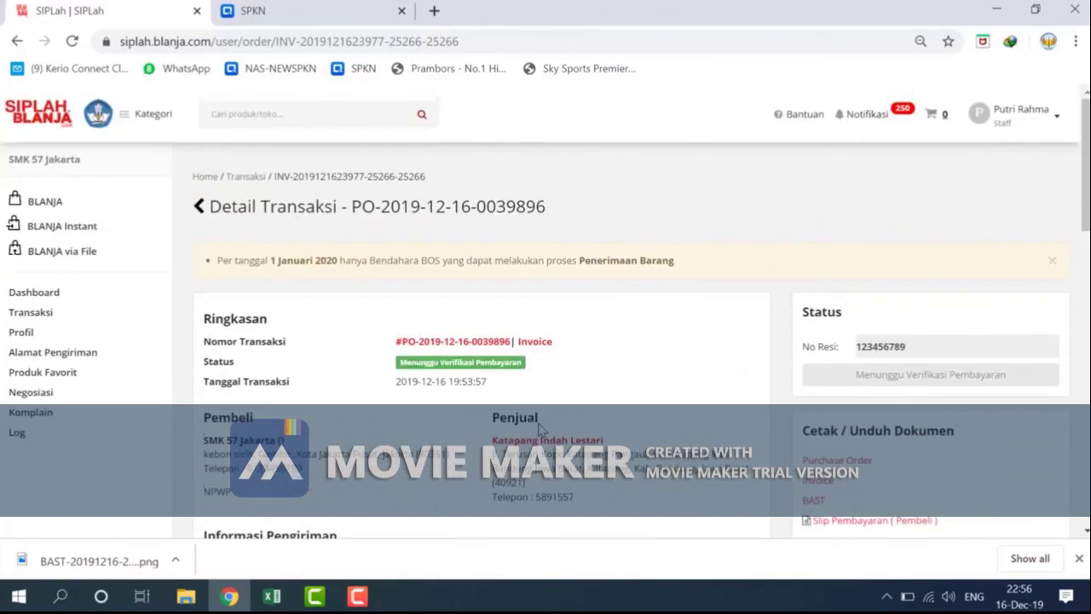